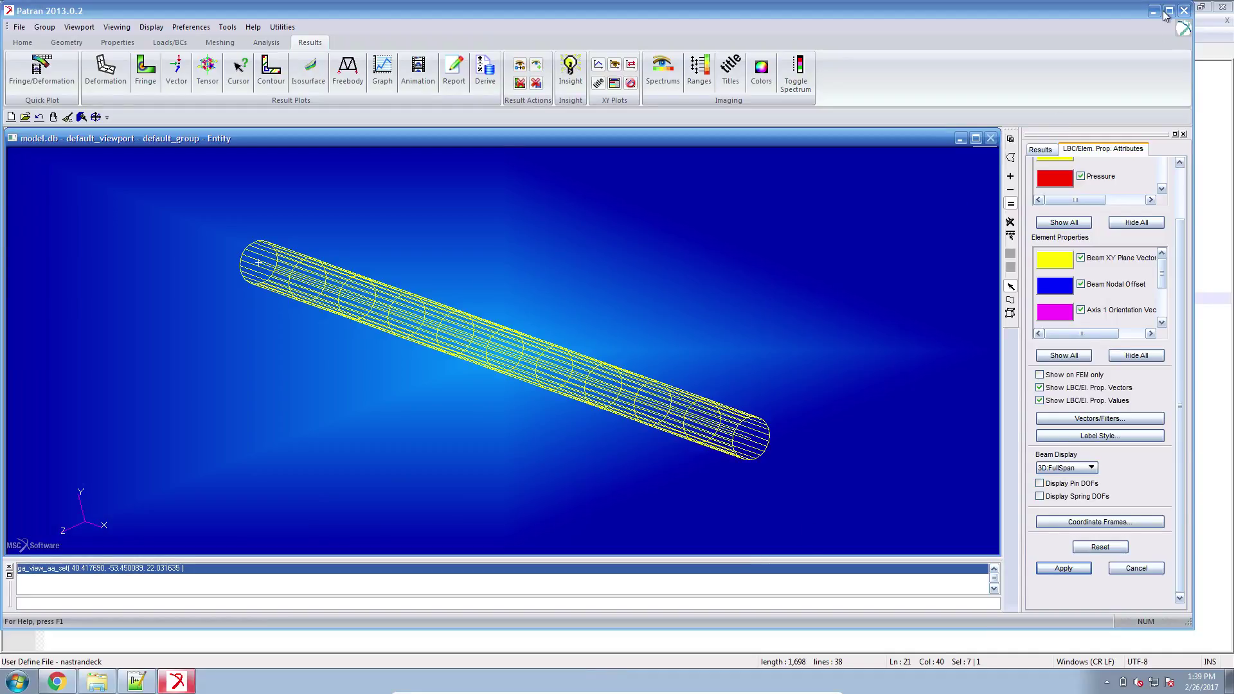
Maximize the Patran window and set the Results form to Create / Marker / Vector.
click(1165, 14)
click(1165, 15)
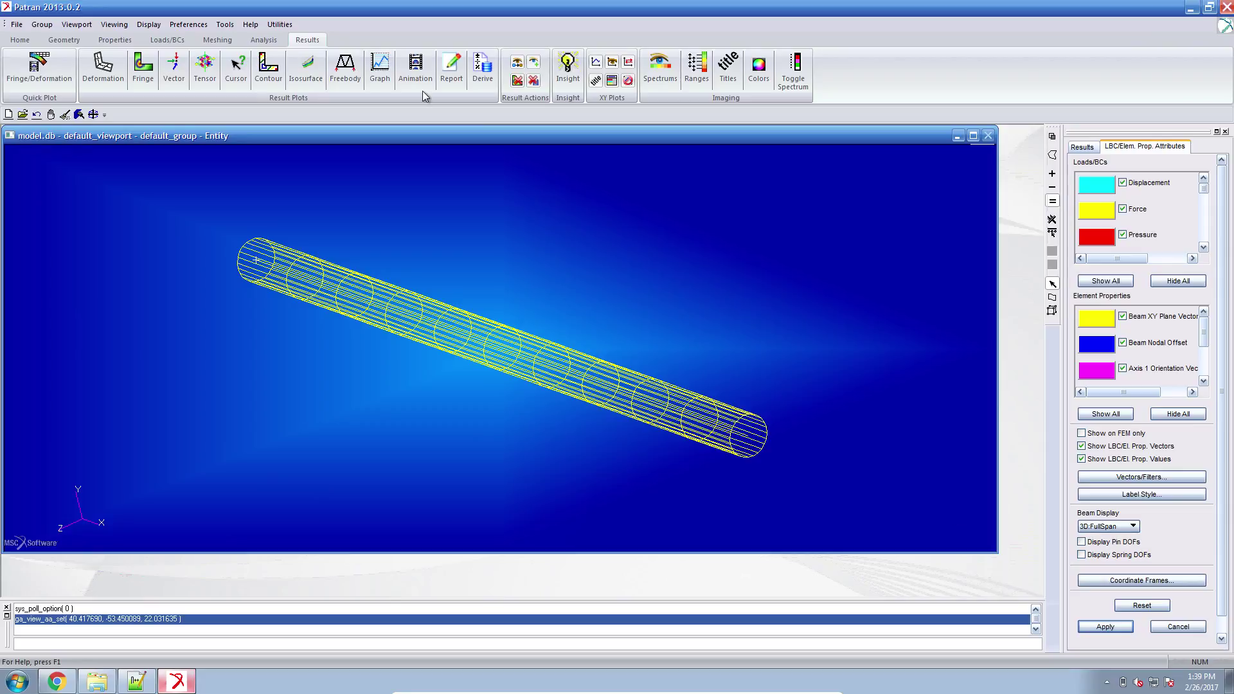
click(1082, 148)
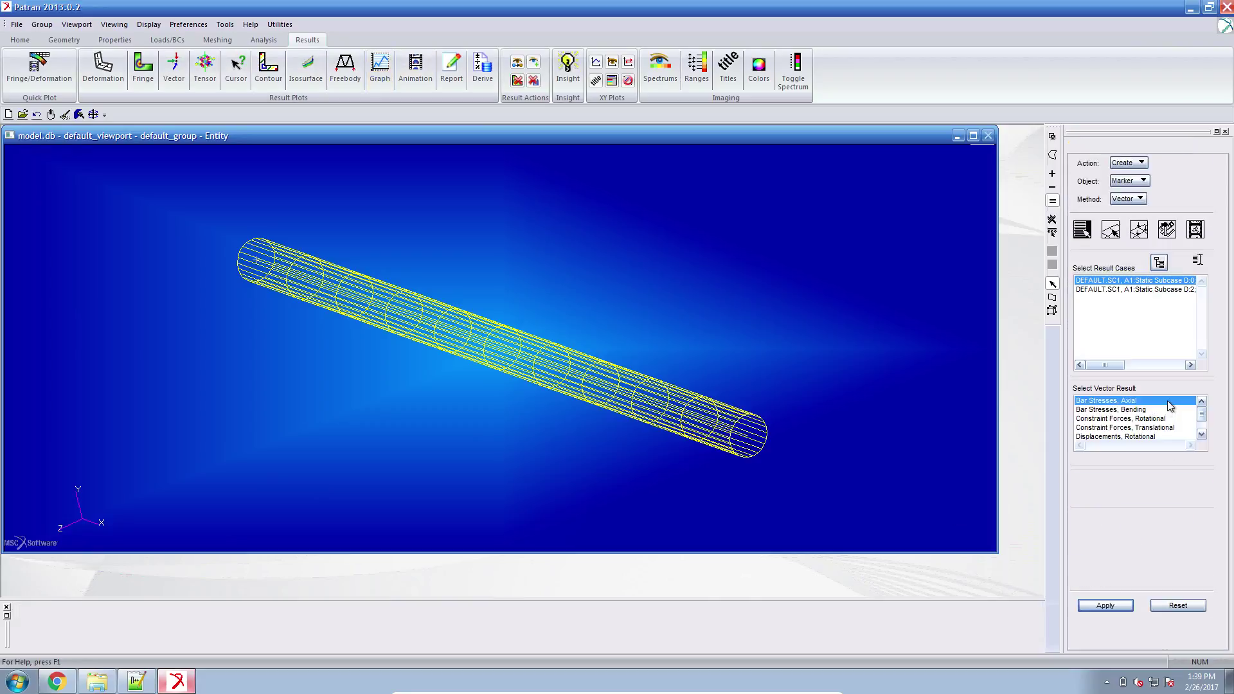
Plot Bar Stresses, Axial vectors for Static Subcase D:0 (5.09+007), then select Static Subcase D:2.
click(1129, 606)
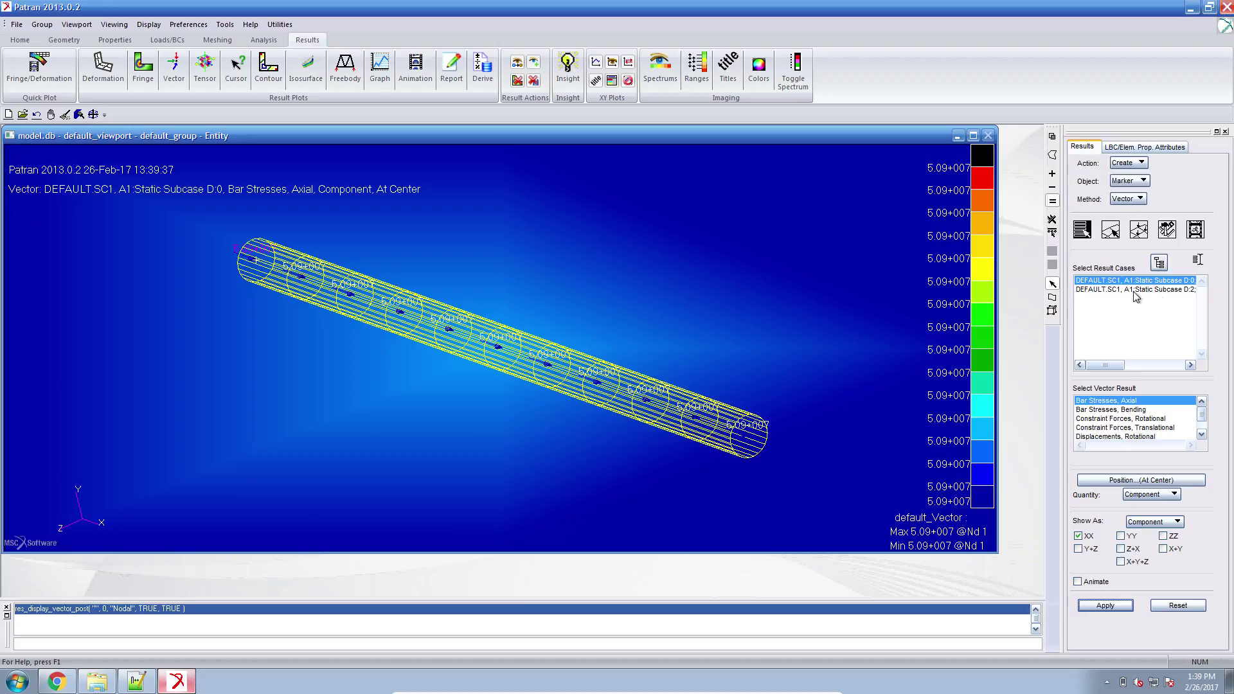
click(1135, 291)
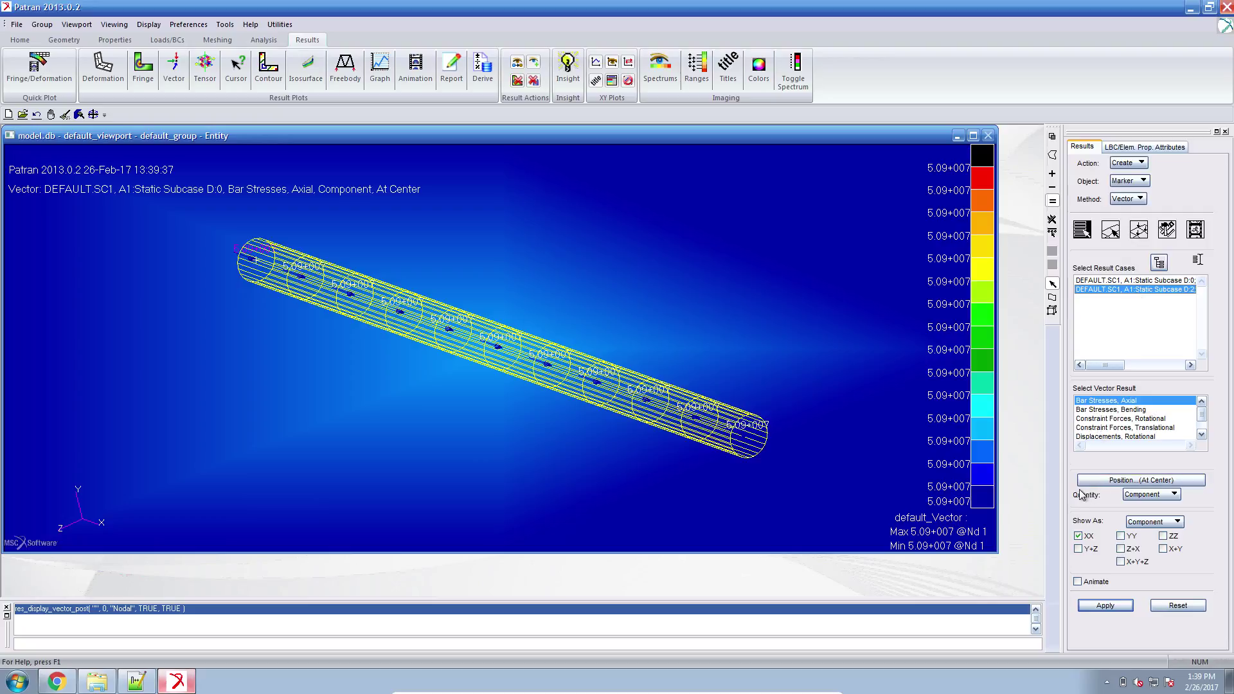
click(19, 40)
Tile the viewport and replot axial bar stress vectors for Subcase D:2, reading 3.18+010.
click(154, 80)
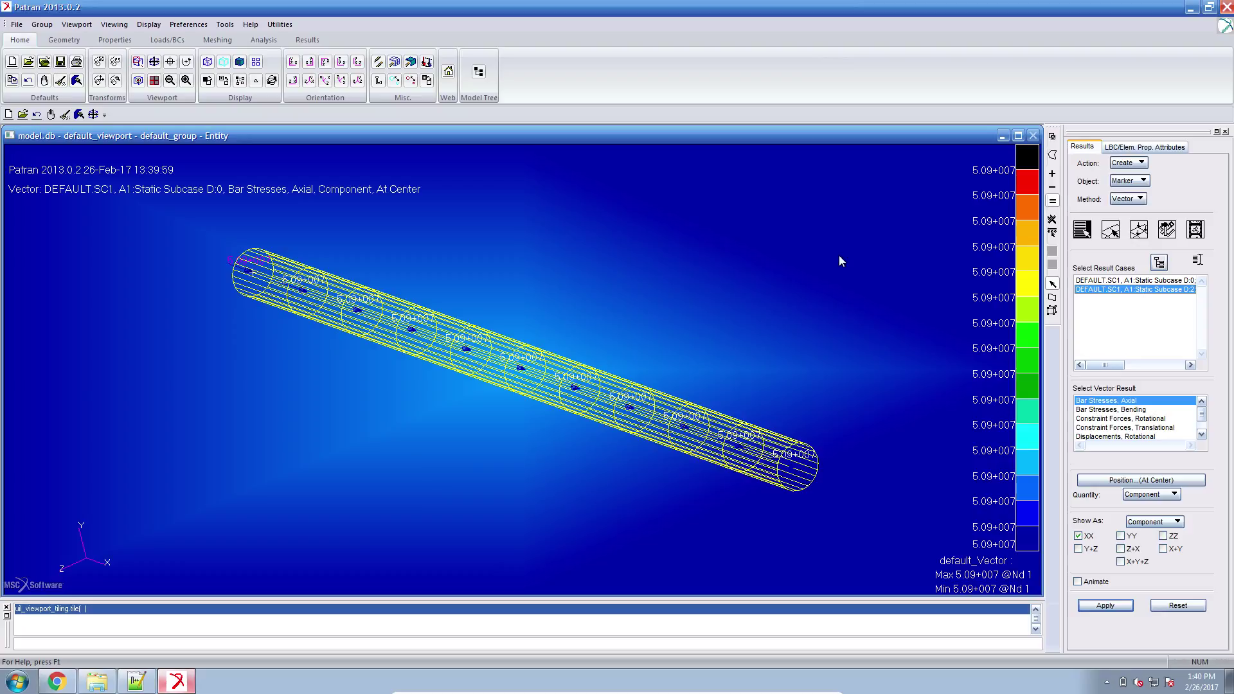
click(1098, 602)
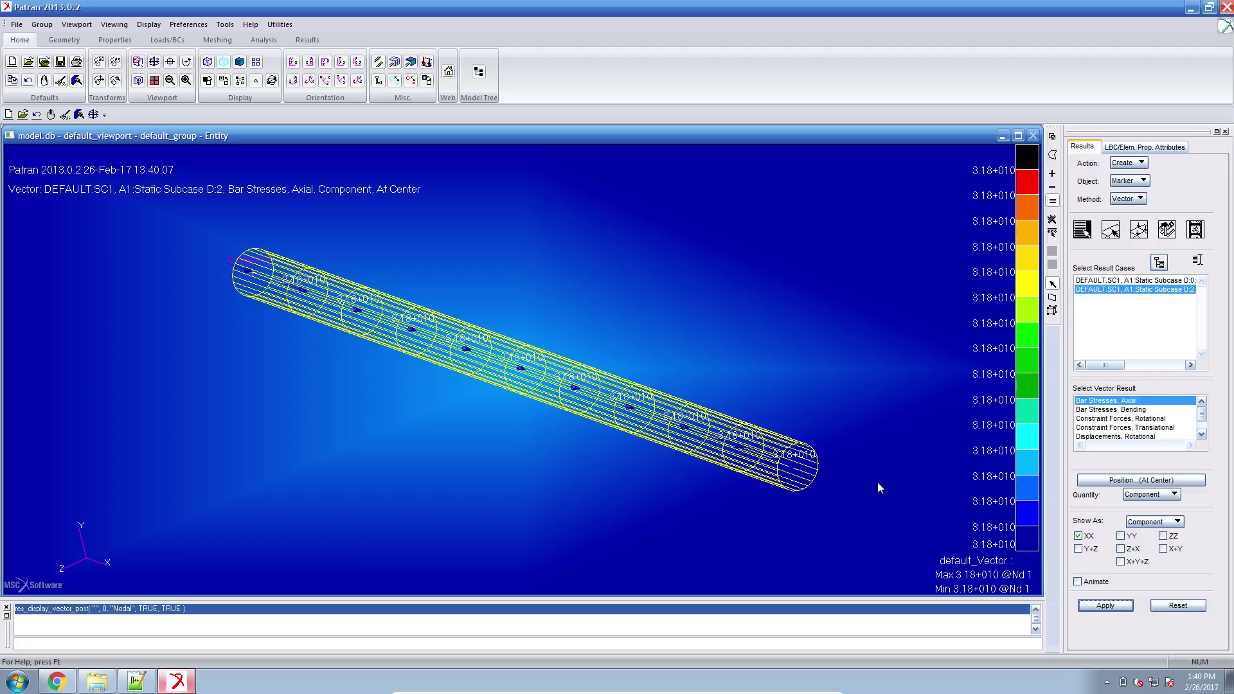
click(128, 681)
Check the 110.E6 stress limit on Chrome's Constraints page, then return to design_model.dat in Notepad++.
click(71, 681)
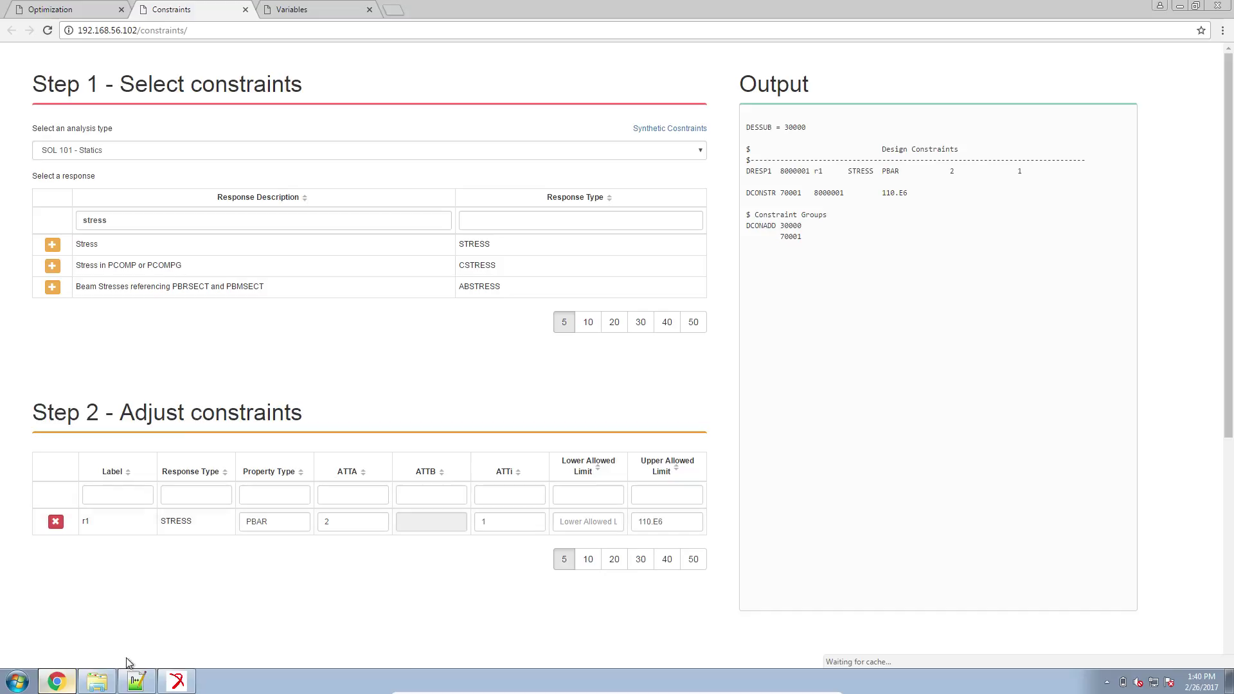
click(136, 681)
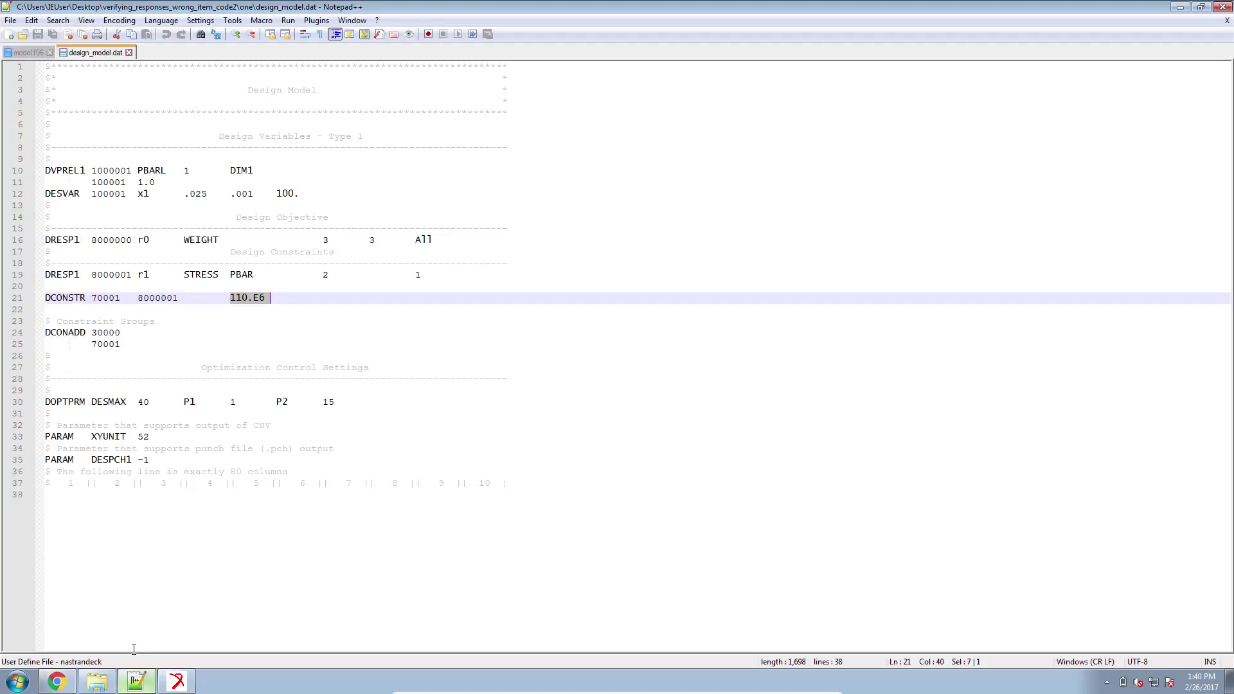
Browse the model.f06 output in Notepad++, then return to Patran's Subcase D:2 stress plot.
click(35, 52)
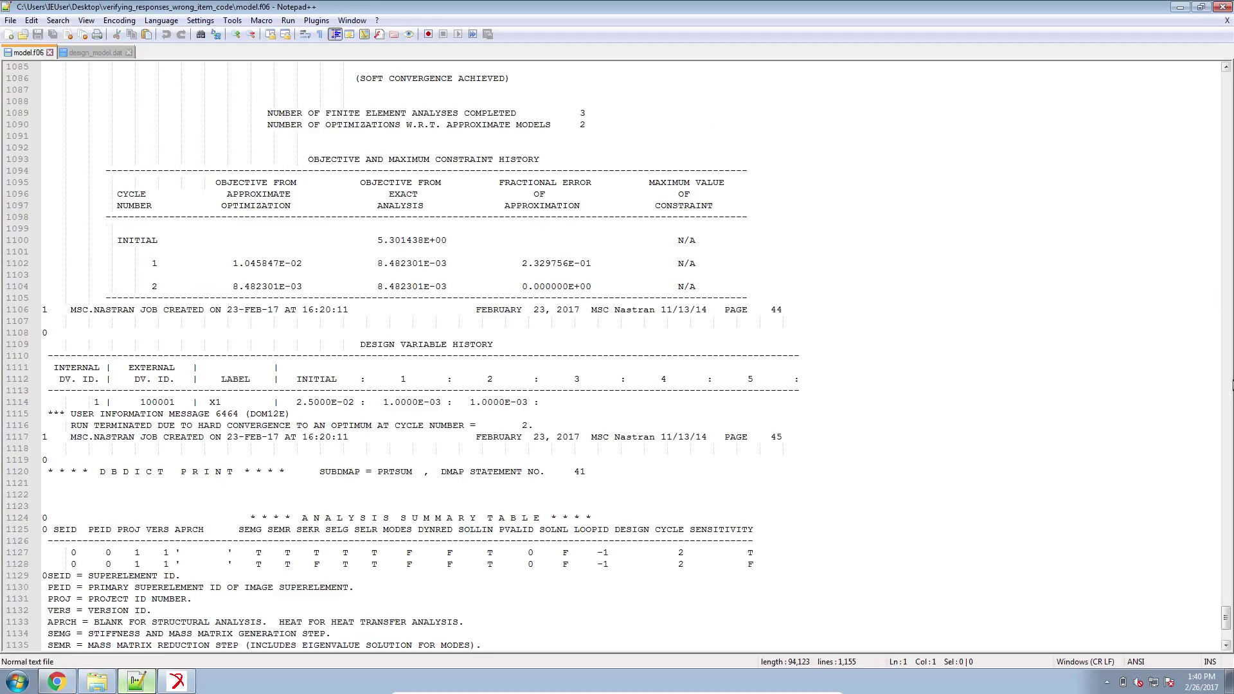
drag(1226, 626, 1222, 126)
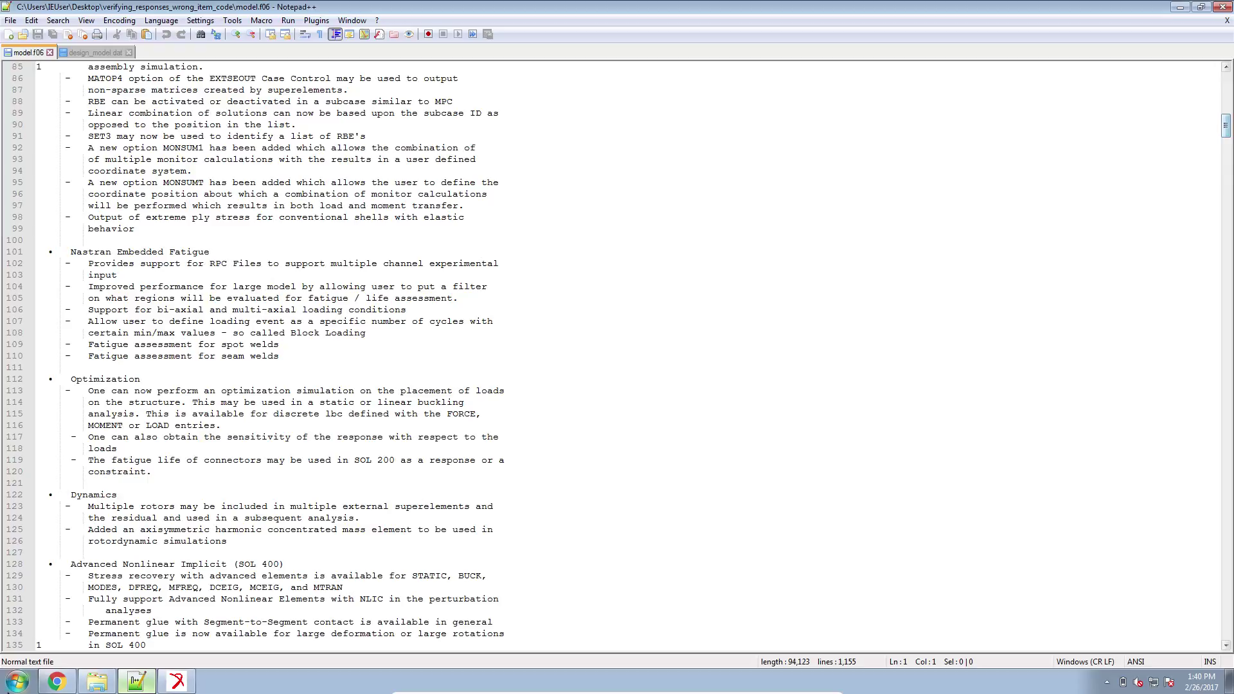
click(177, 681)
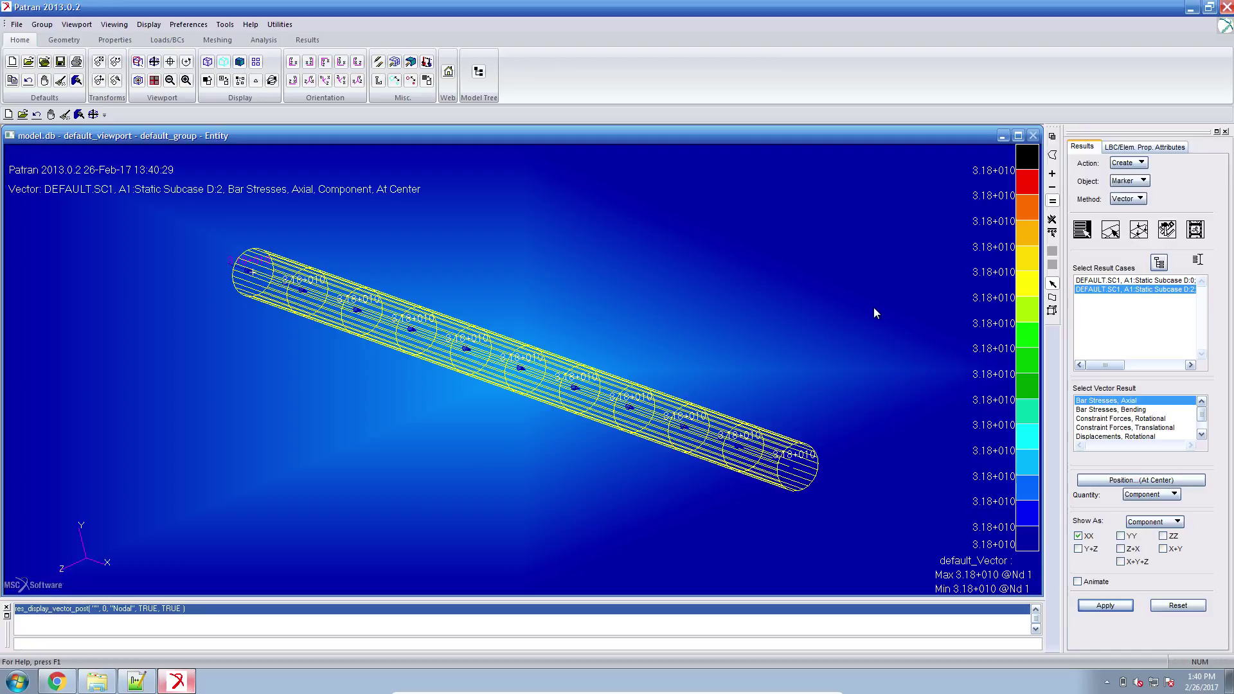
In verifying_responses_wrong_item_code2, delete model.DBALL through optimization_results.csv and open one\design_model.dat.
click(97, 682)
click(504, 256)
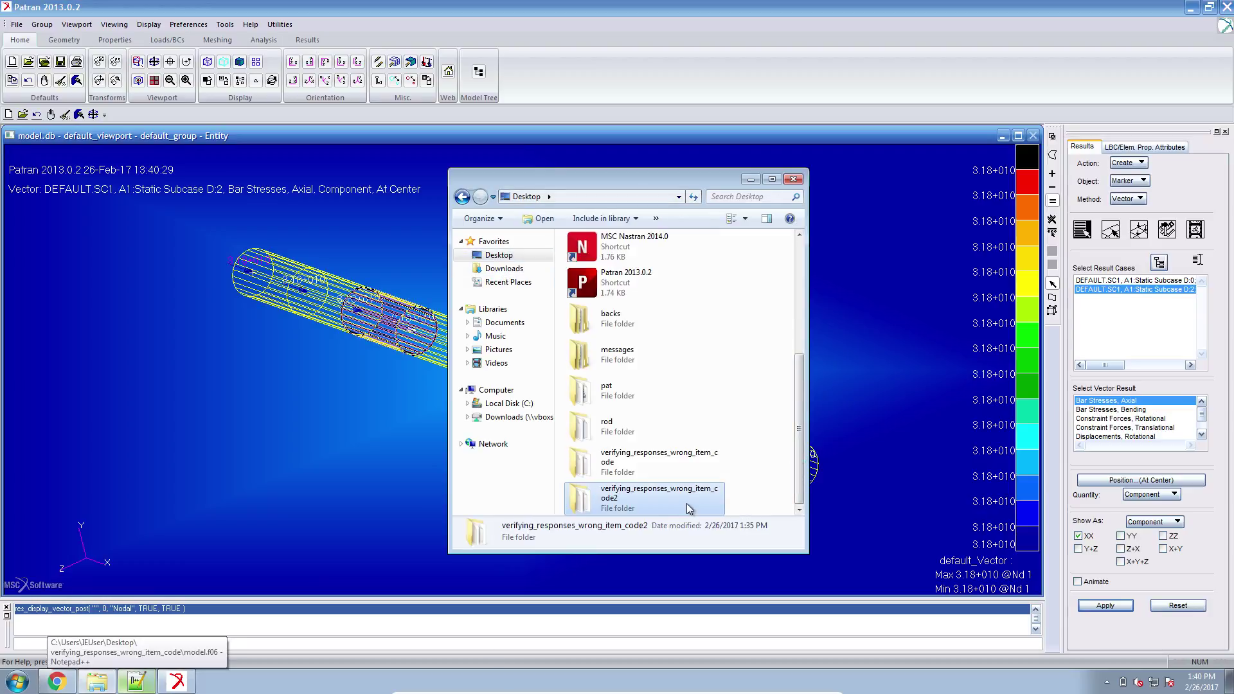
double_click(686, 503)
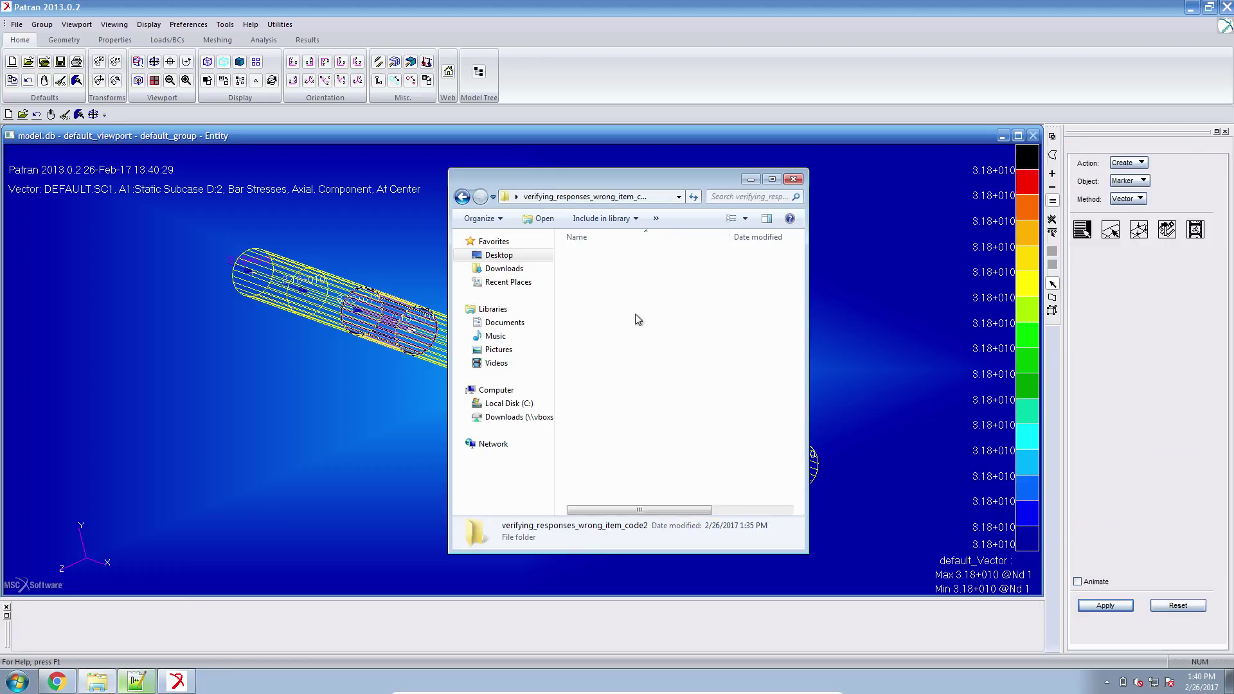
click(618, 286)
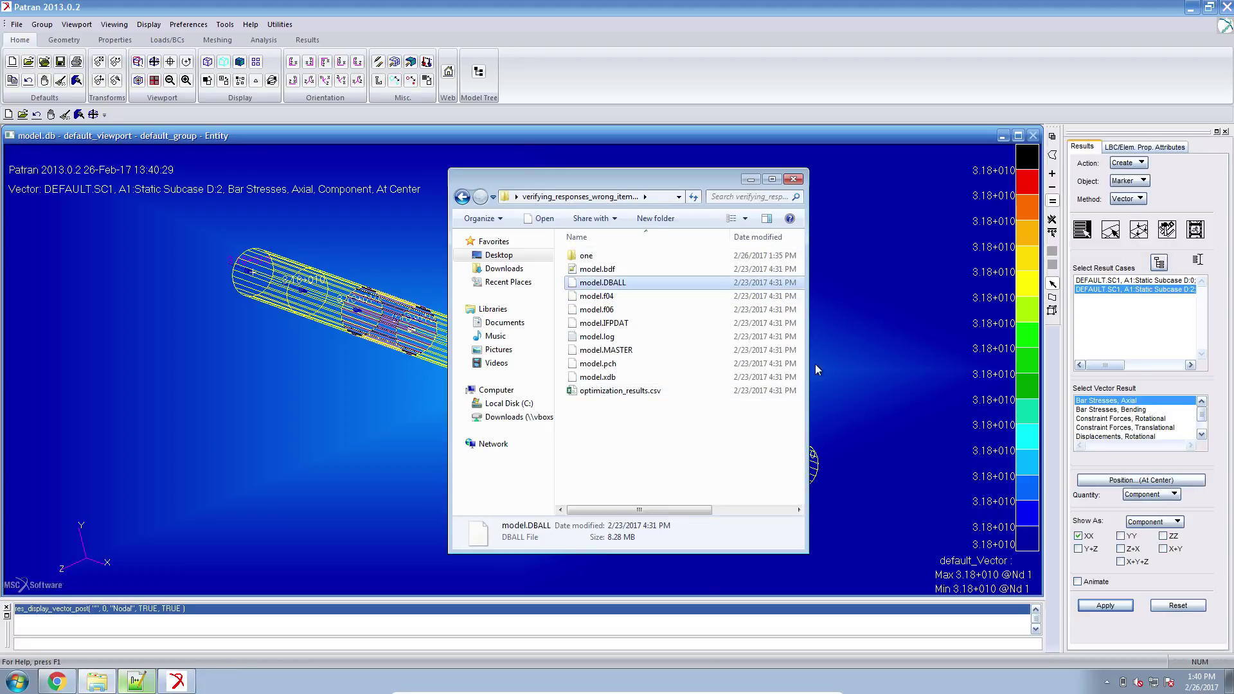
drag(811, 365, 1028, 365)
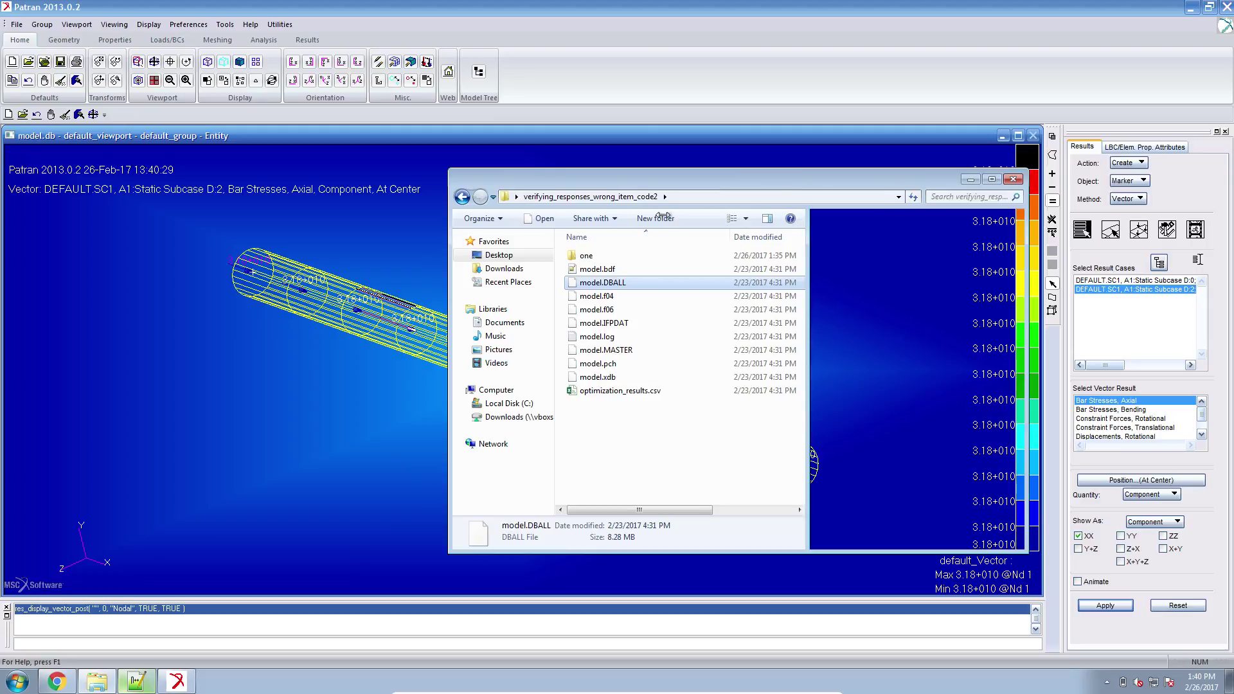
shift+click(626, 390)
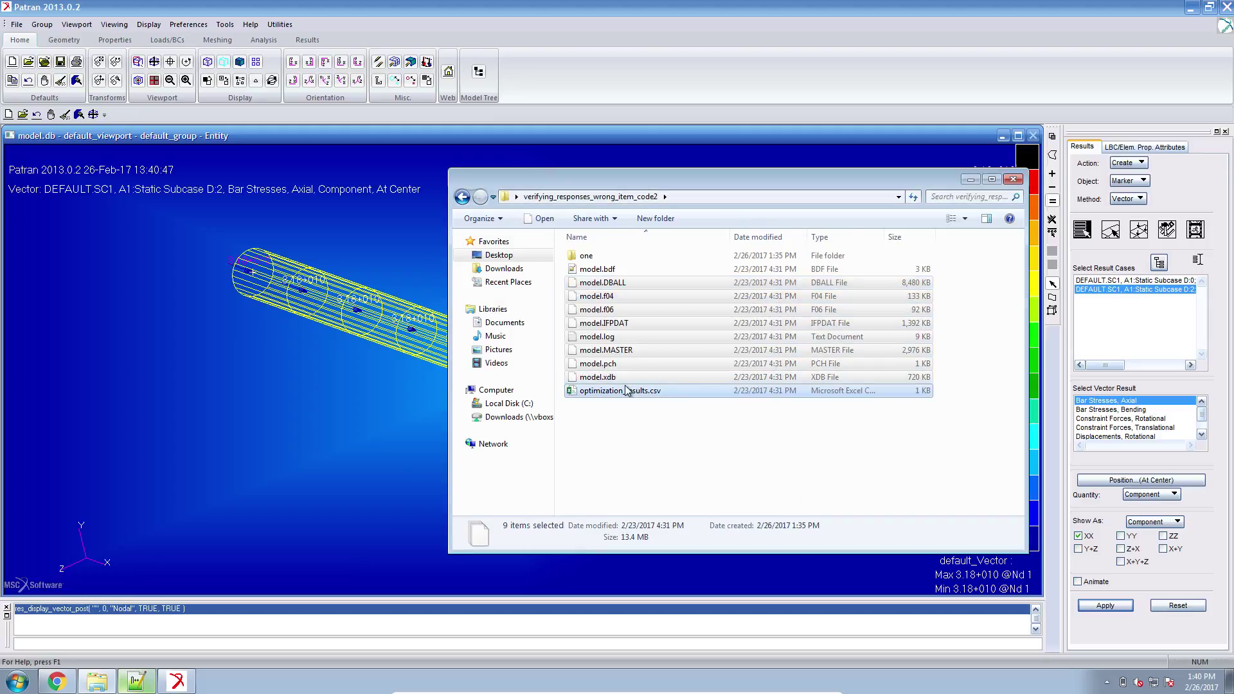
key(Delete)
double_click(620, 255)
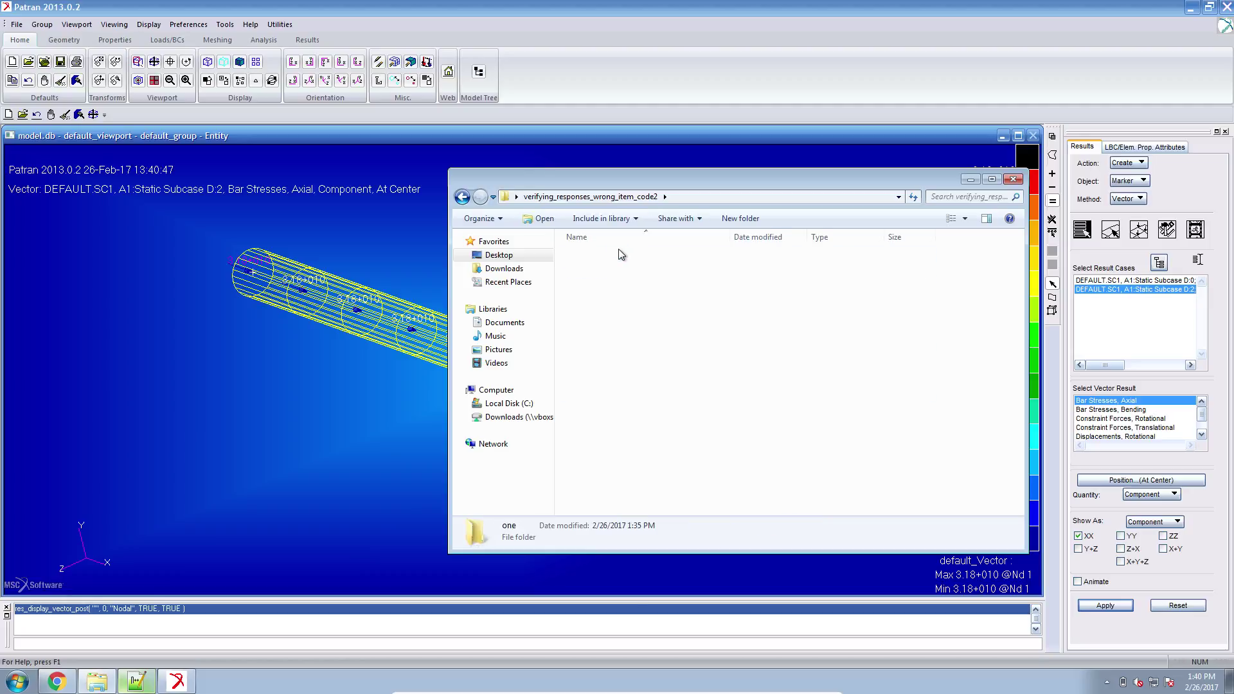
click(619, 254)
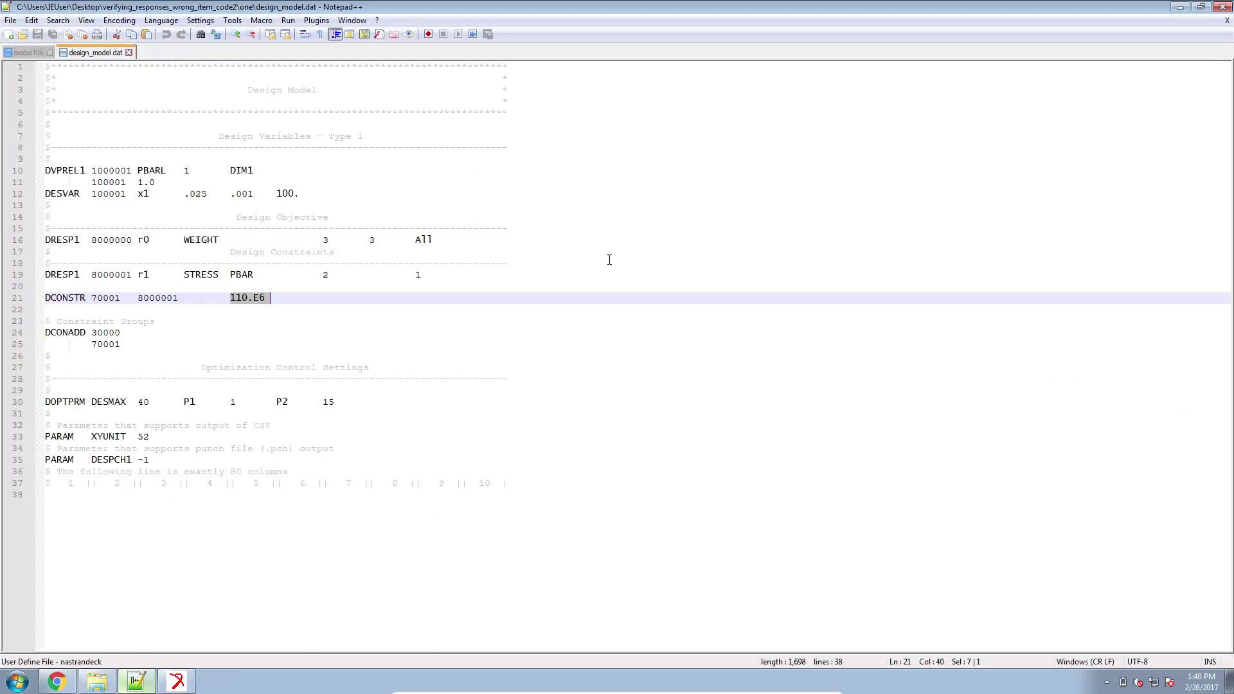
Change the DOPTPRM DESMAX value from 40 to 0 and save design_model.dat.
click(138, 402)
text(4)
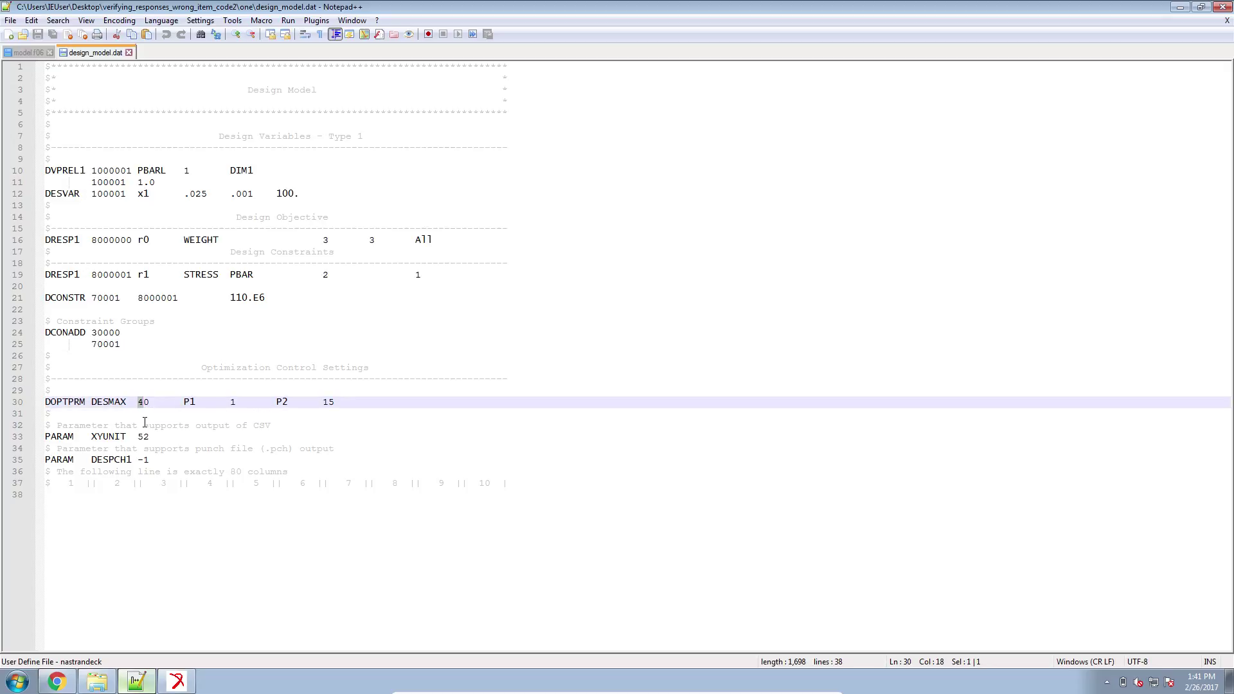
ctrl+scroll(144, 421, up, 1)
click(151, 440)
drag(151, 439, 156, 440)
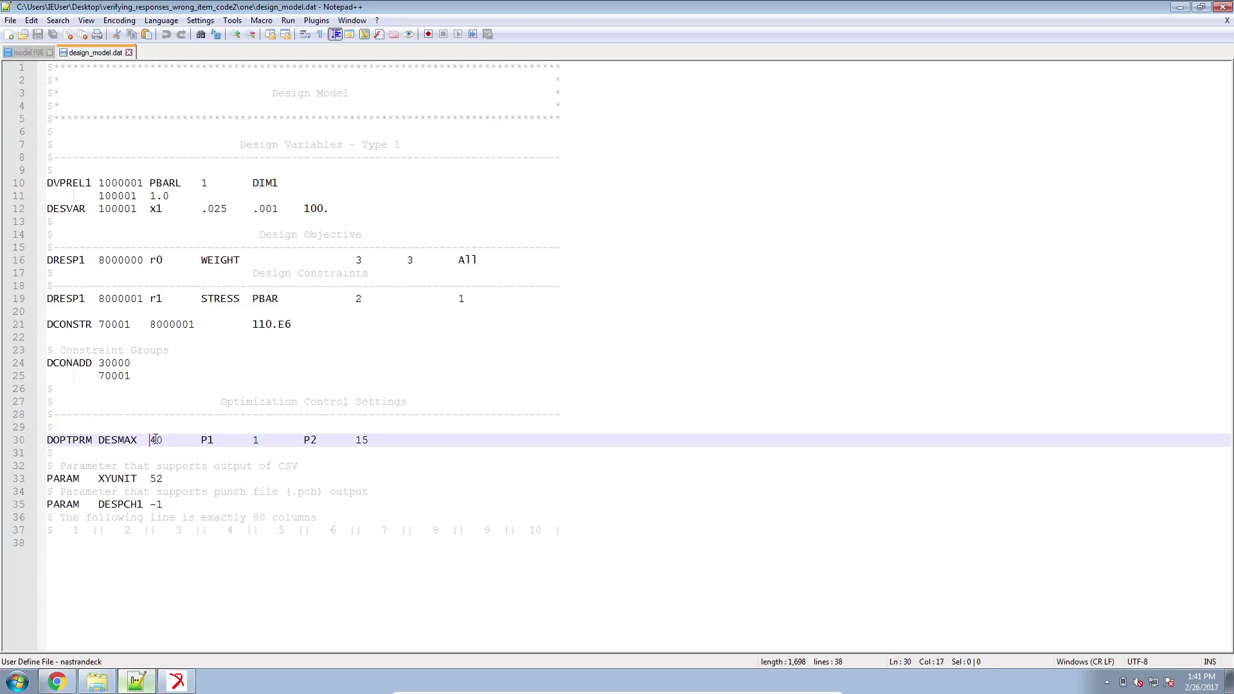
key(ctrl+s)
click(172, 483)
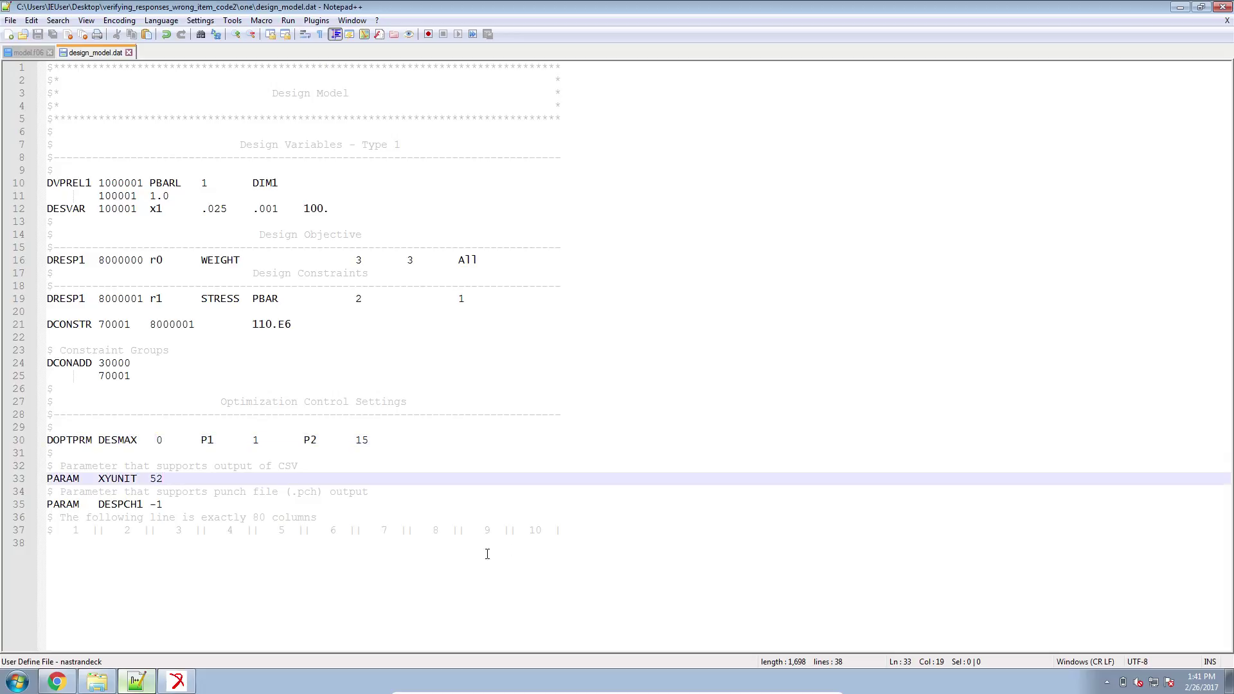
click(623, 552)
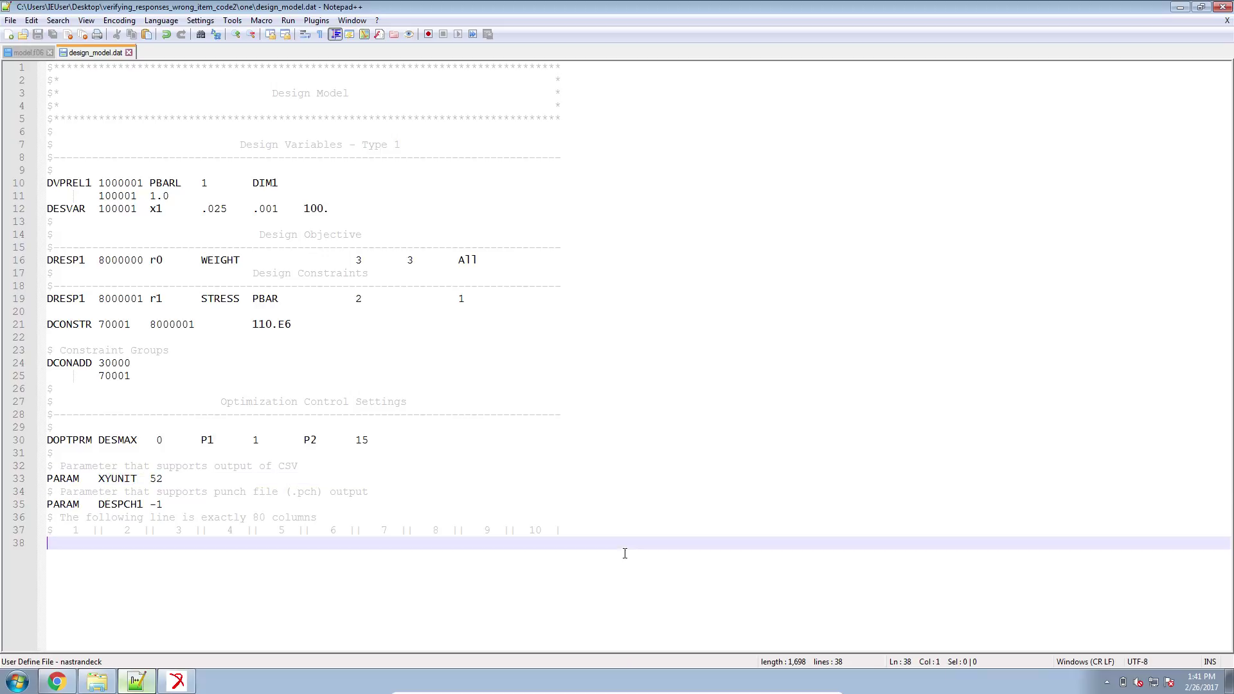
Add the line 'DSCREEN STRESS -10000. 1000000' on line 38 and save the file.
text(DSCR)
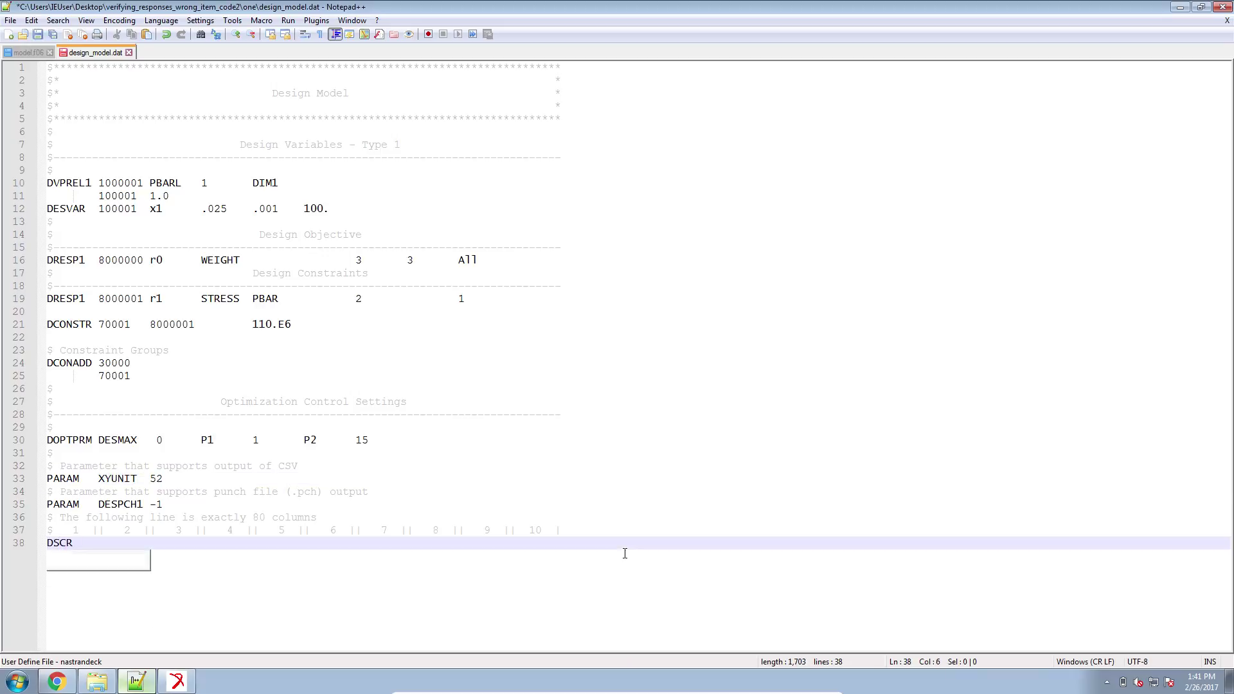
text(EEN STRESS)
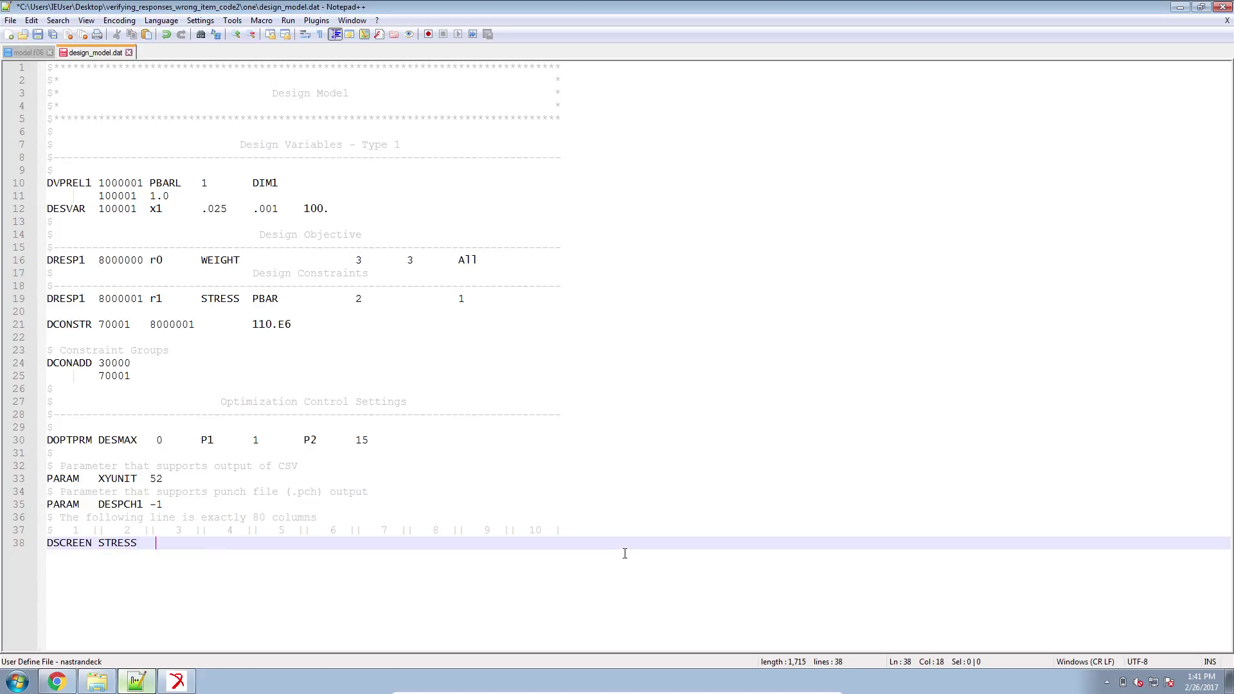
text(   -10000. 1000000)
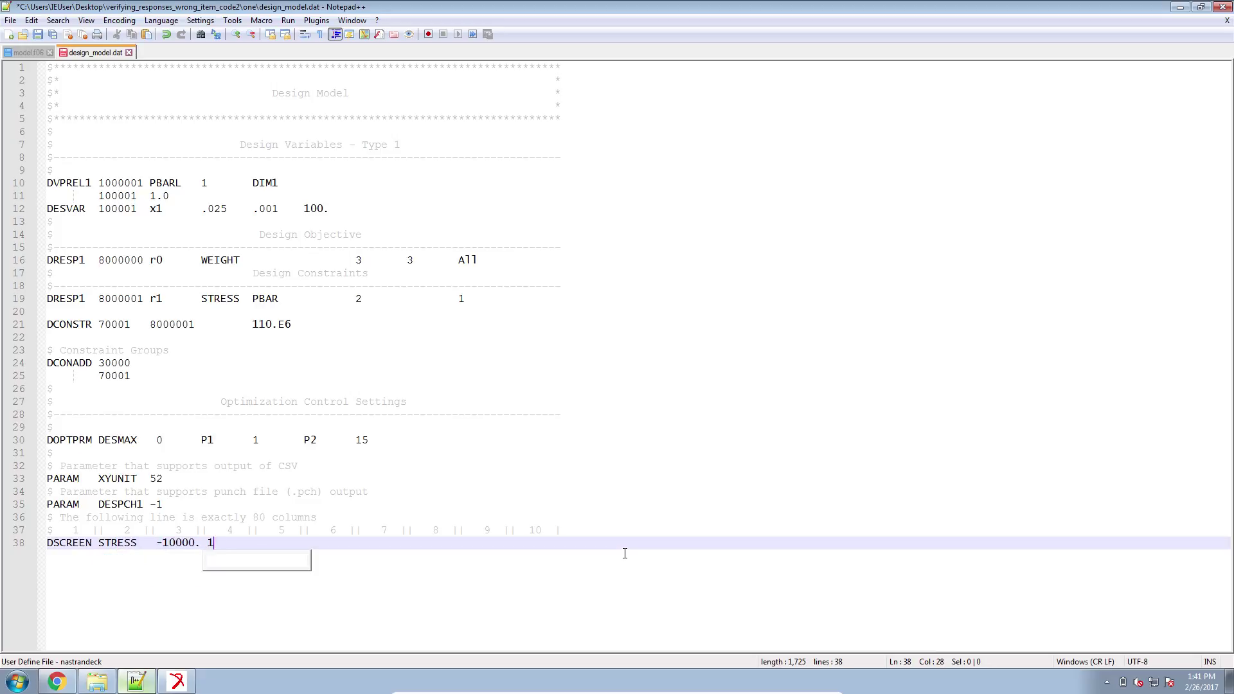
key(ctrl+s)
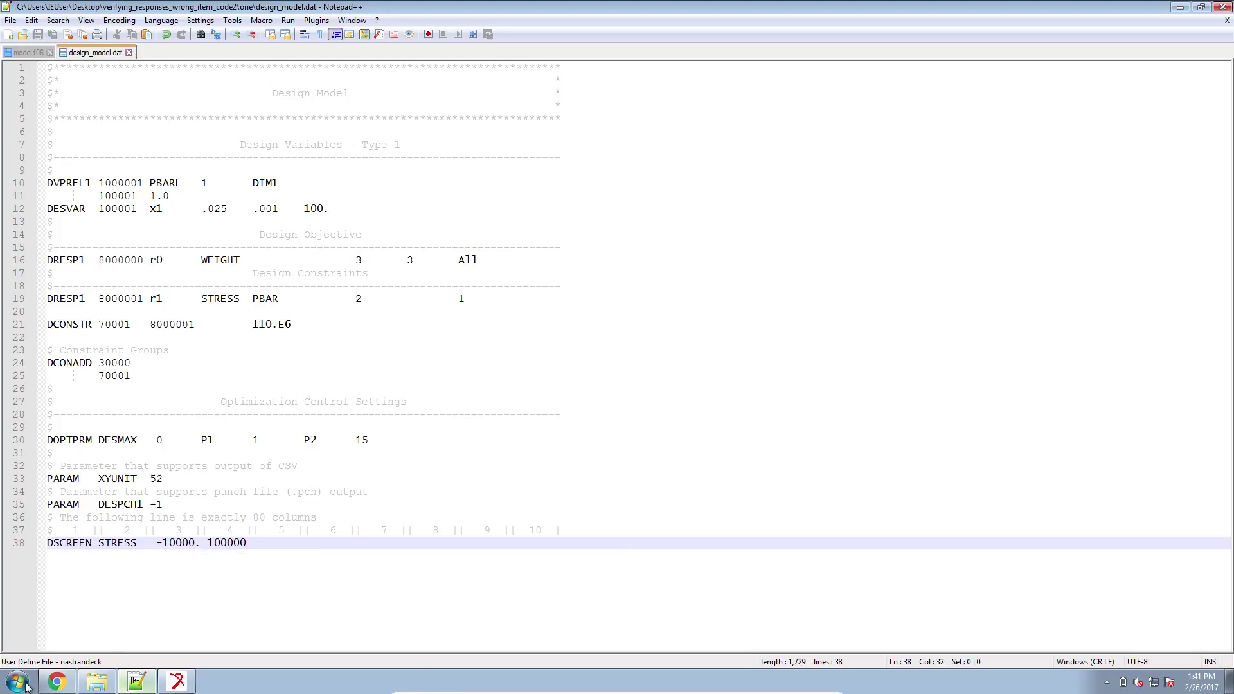
click(19, 683)
Launch MSC Nastran and run model.bdf from the Desktop folder verifying_responses_wrong_item_code2.
text(nast)
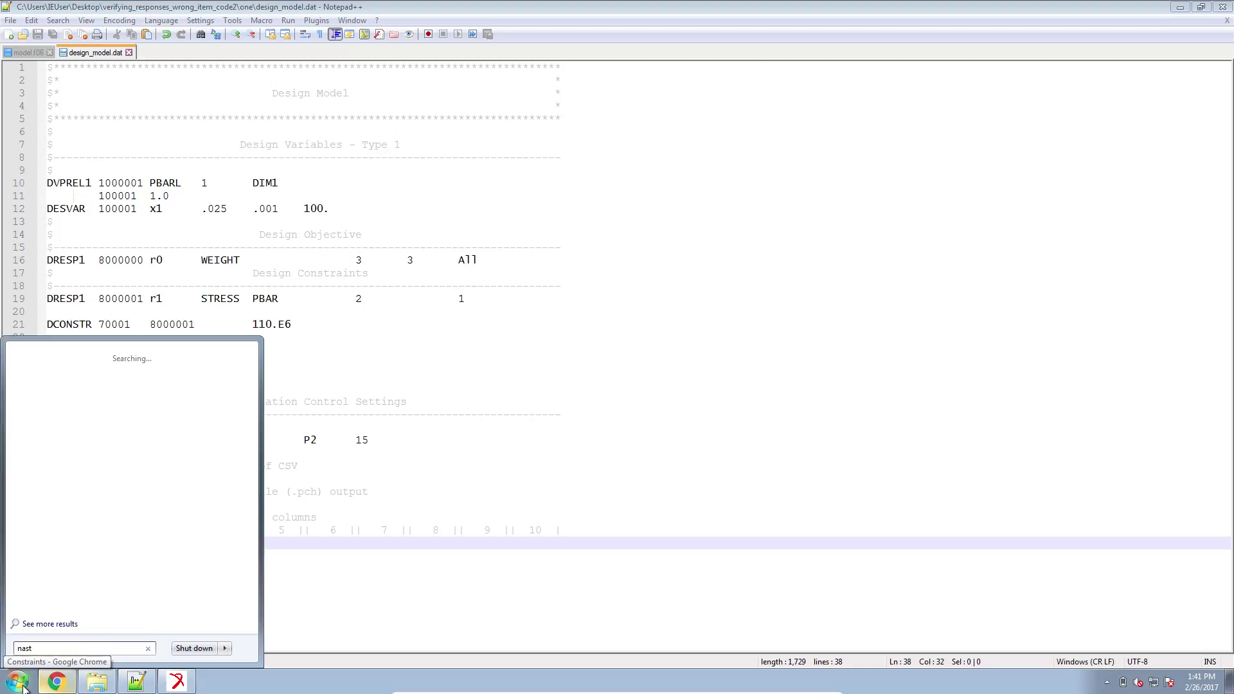
key(Return)
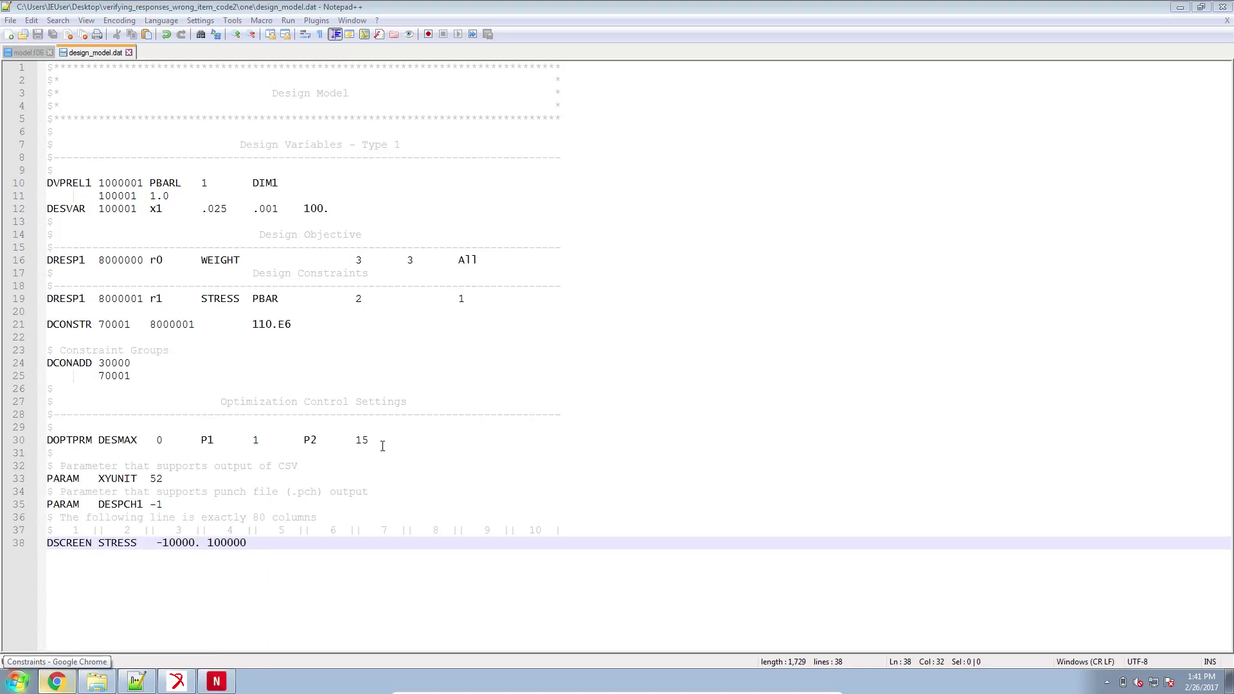
click(306, 557)
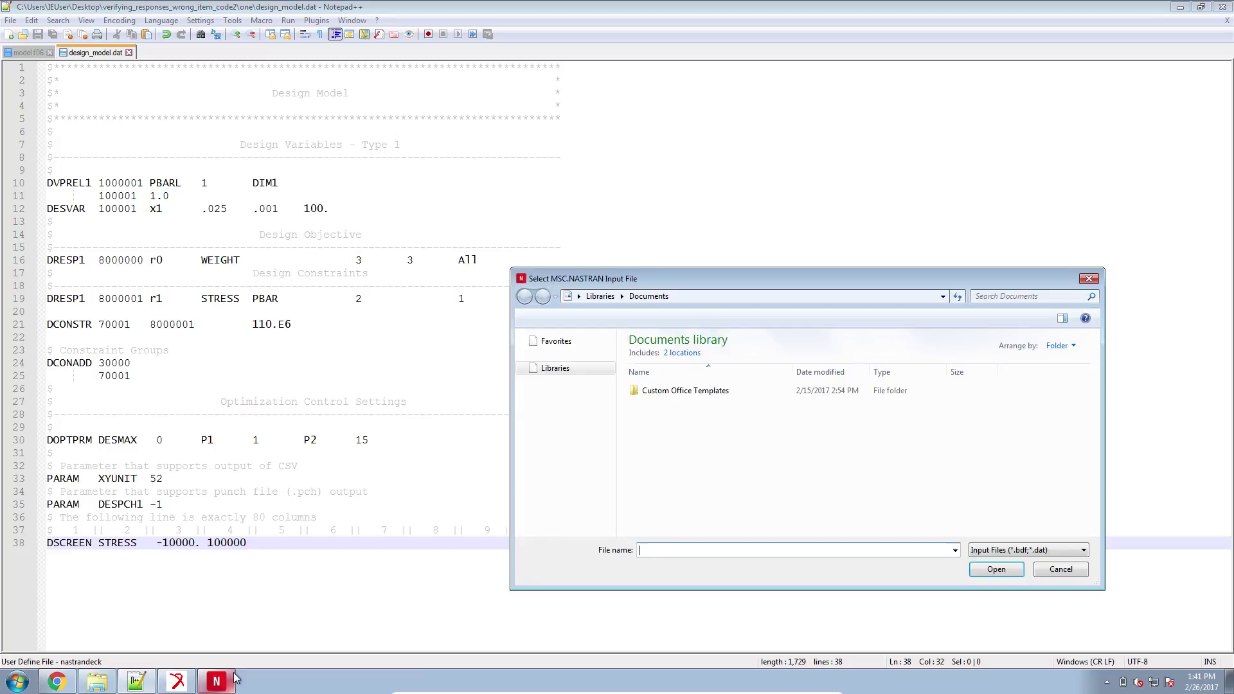
click(562, 355)
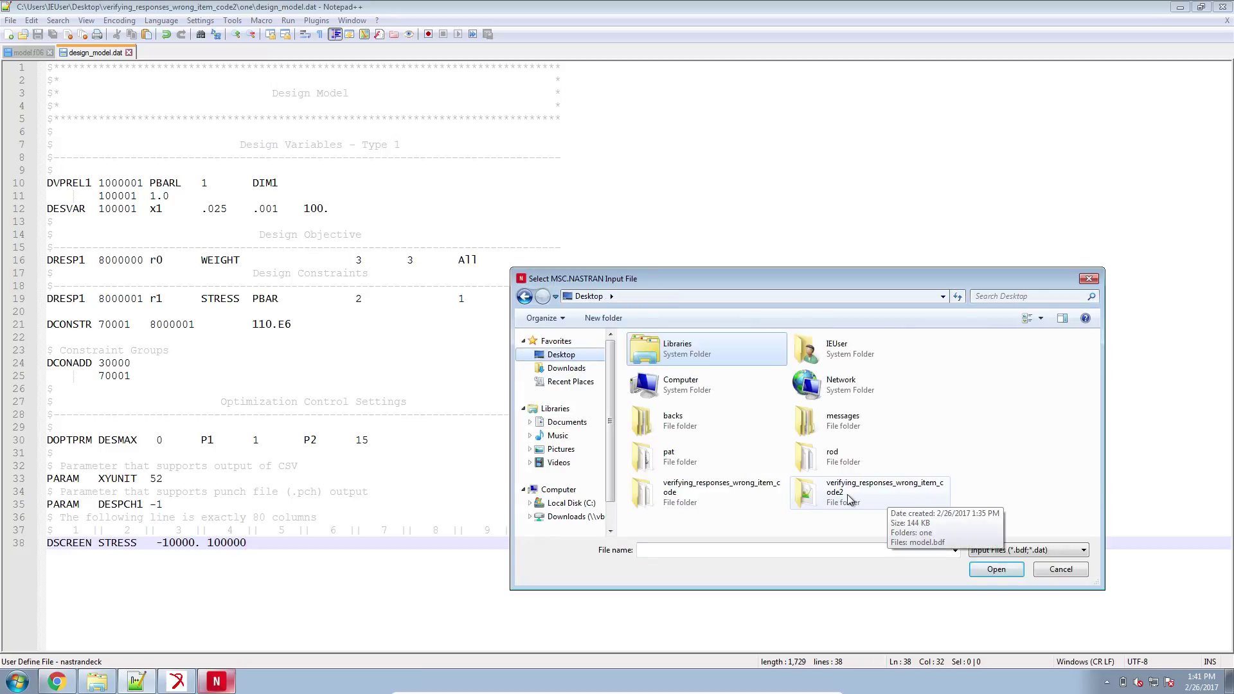
double_click(852, 500)
double_click(661, 369)
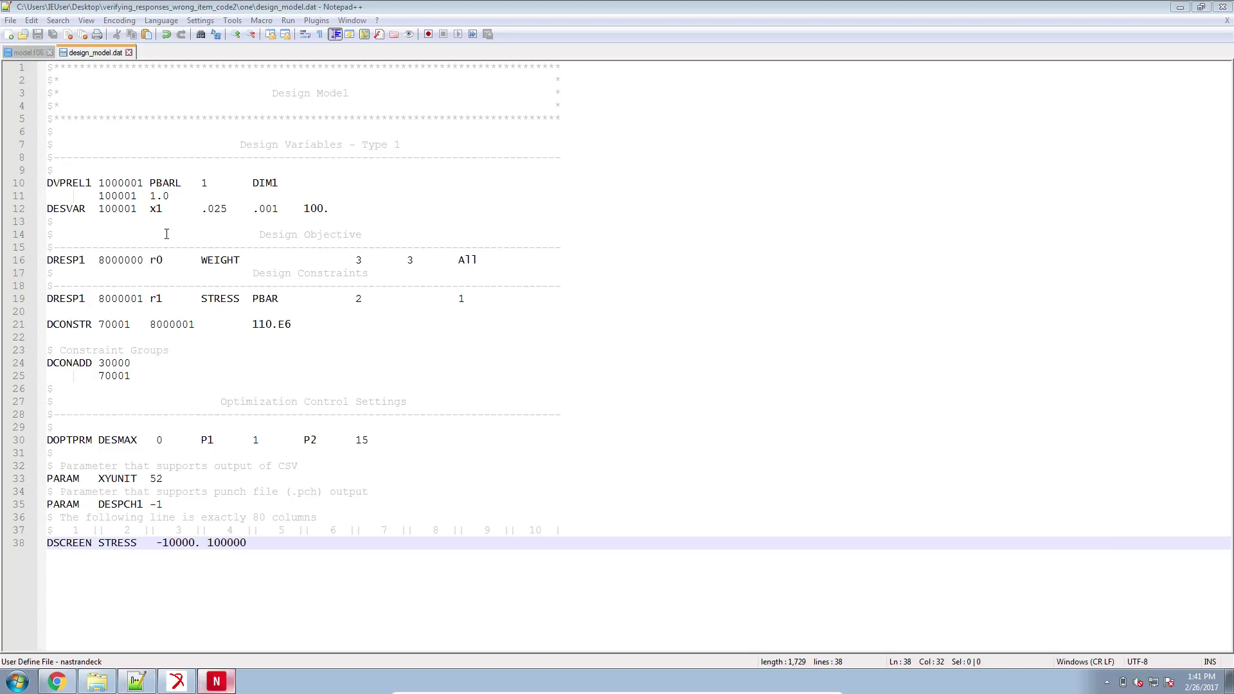
click(42, 136)
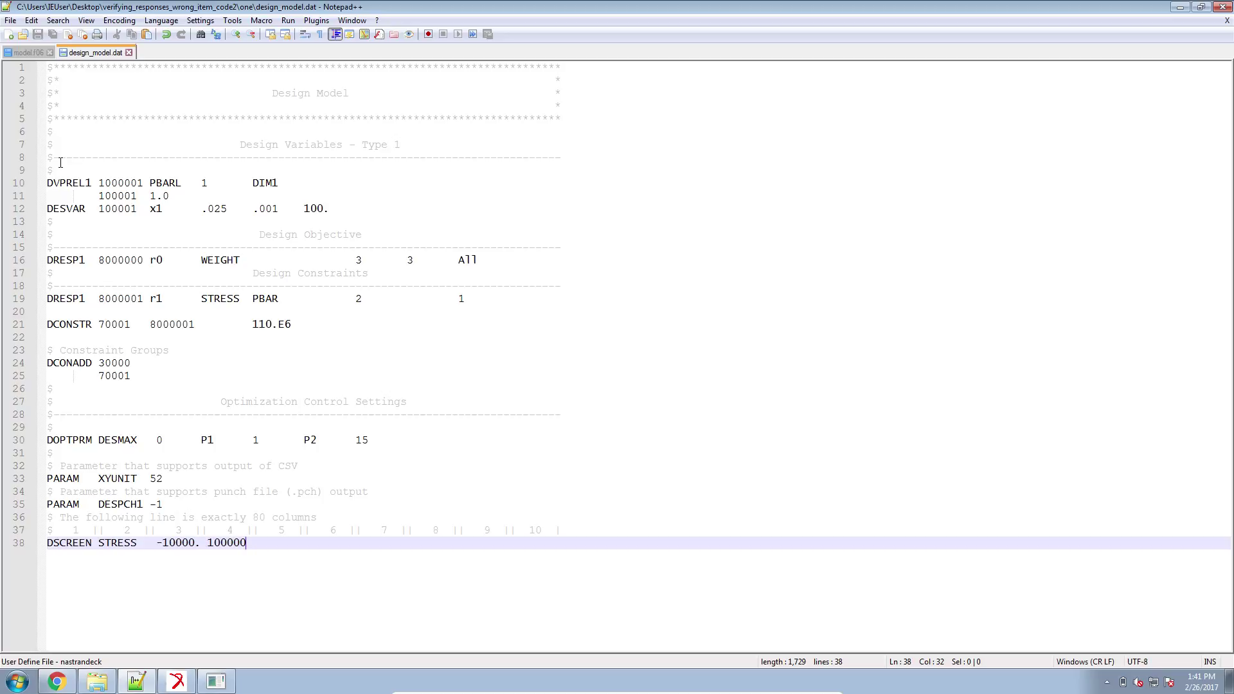
Create a new Notepad++ document and type an e-mail address on its first line.
click(8, 34)
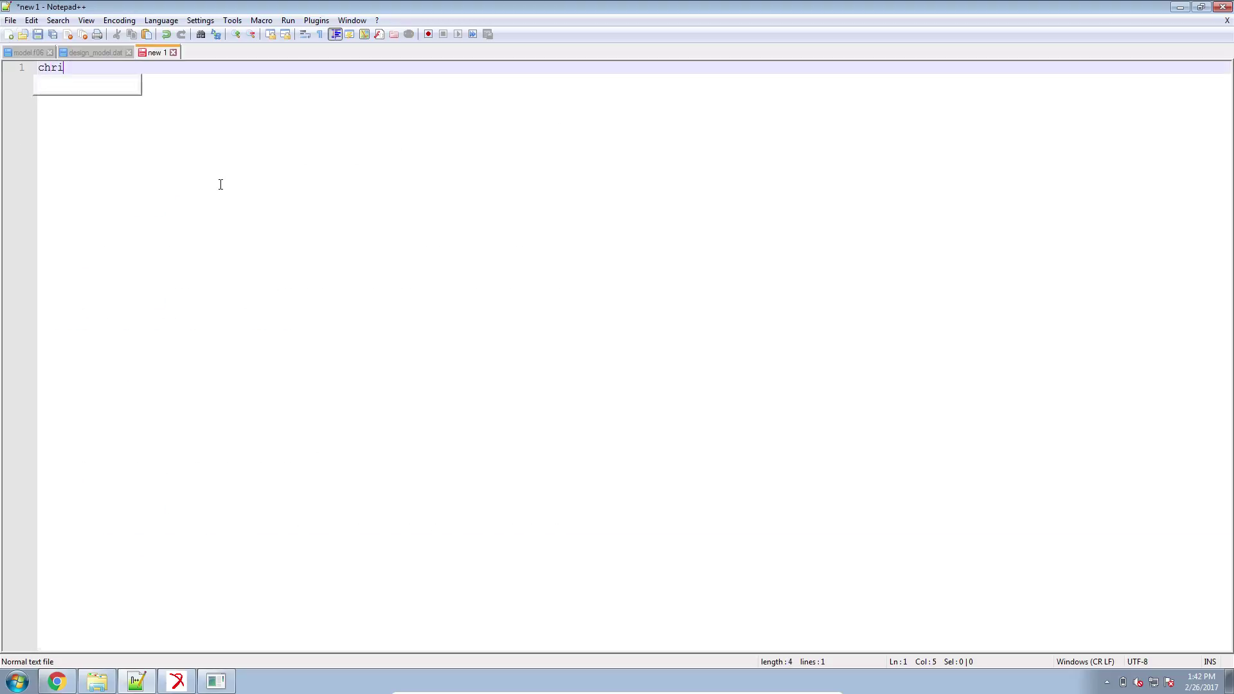
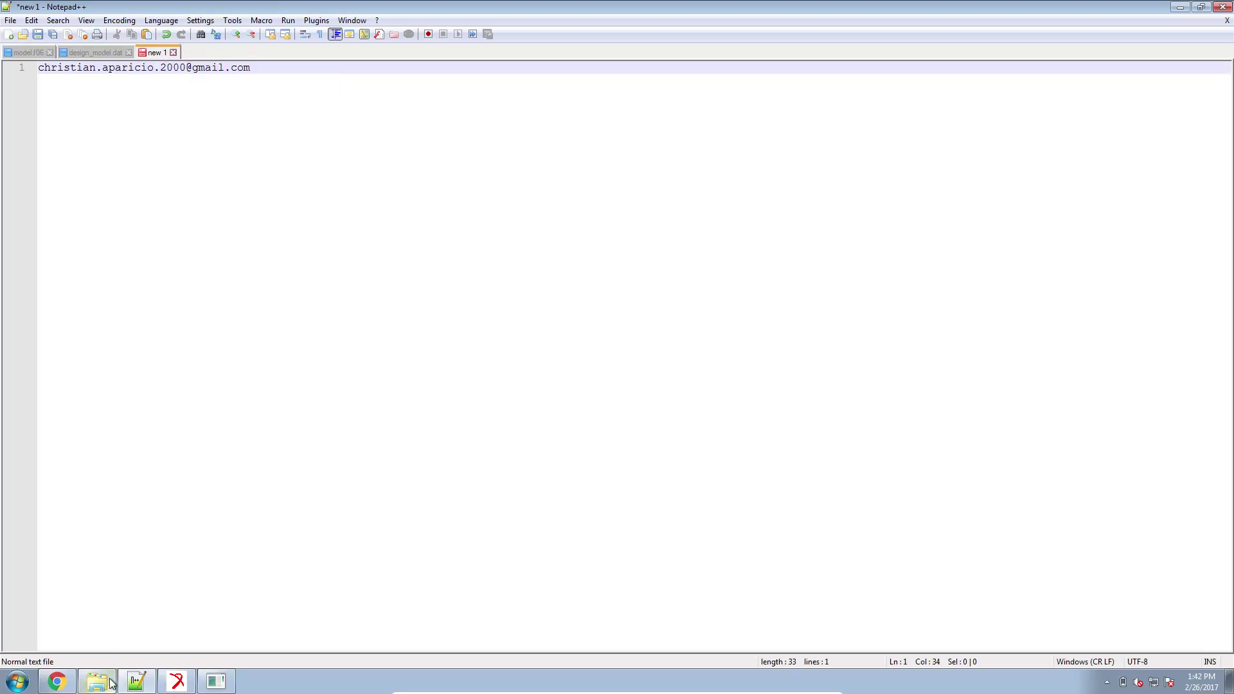
click(110, 683)
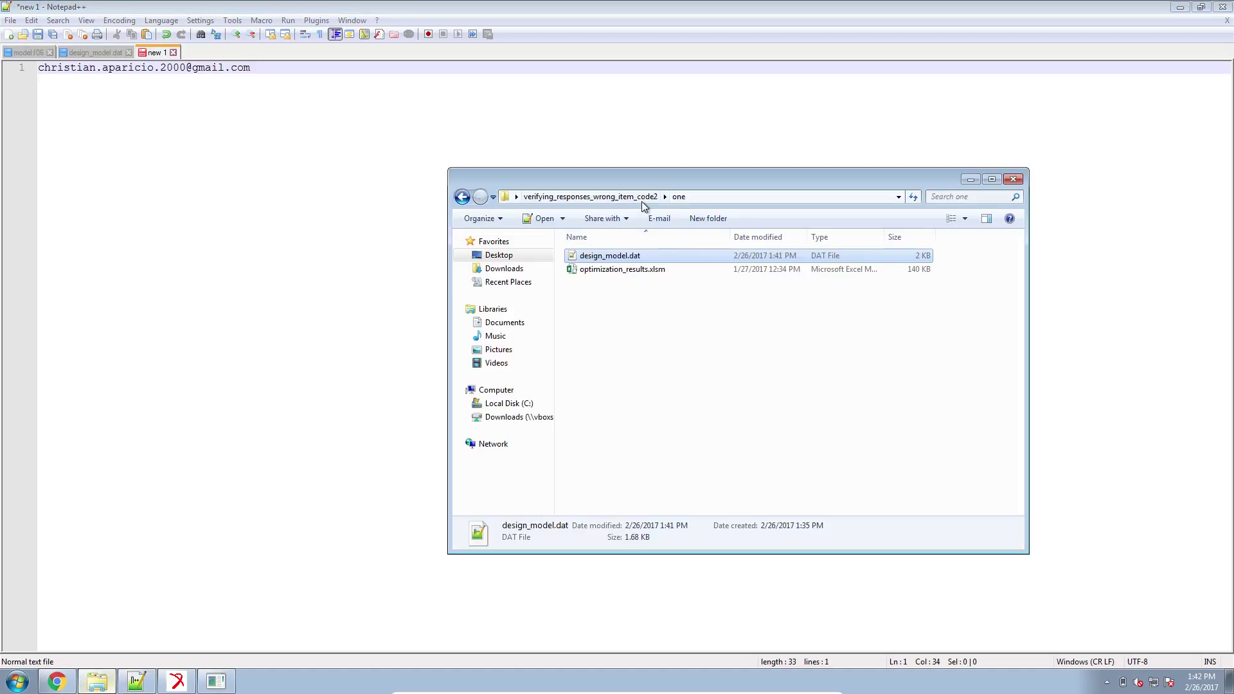
Navigate in Explorer from the 'one' folder up to the Desktop and open verifying_responses_wrong_item_code.
click(641, 202)
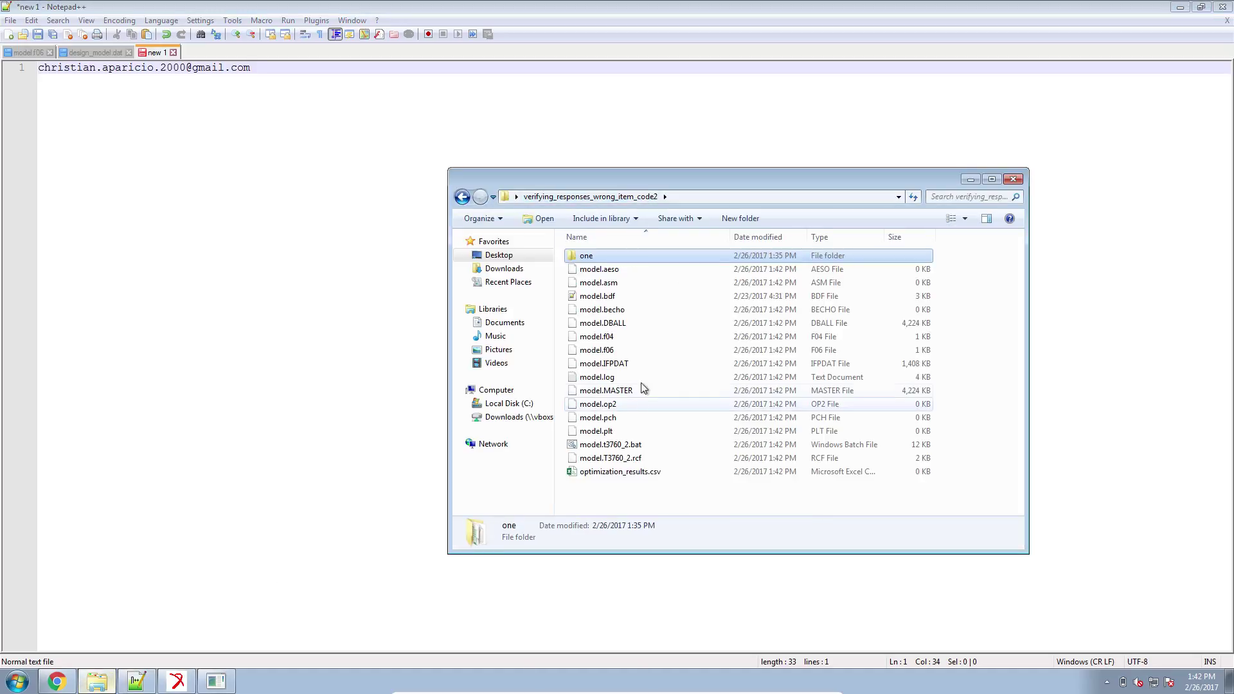
click(523, 255)
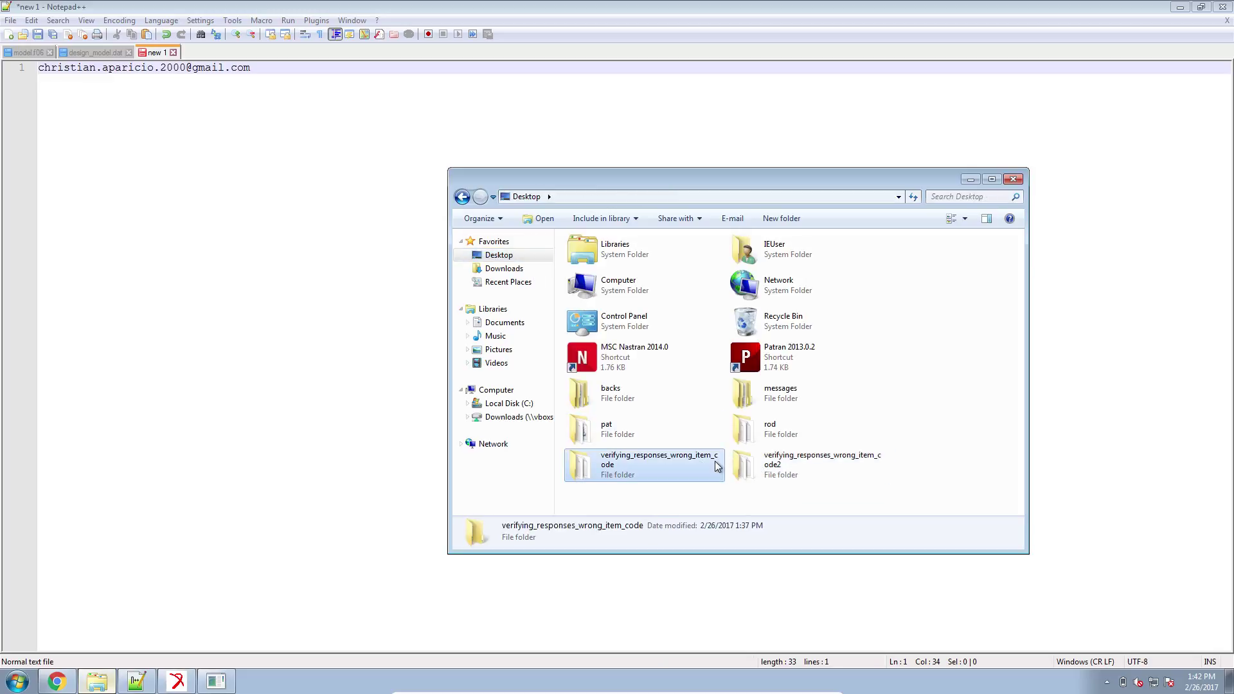
double_click(717, 464)
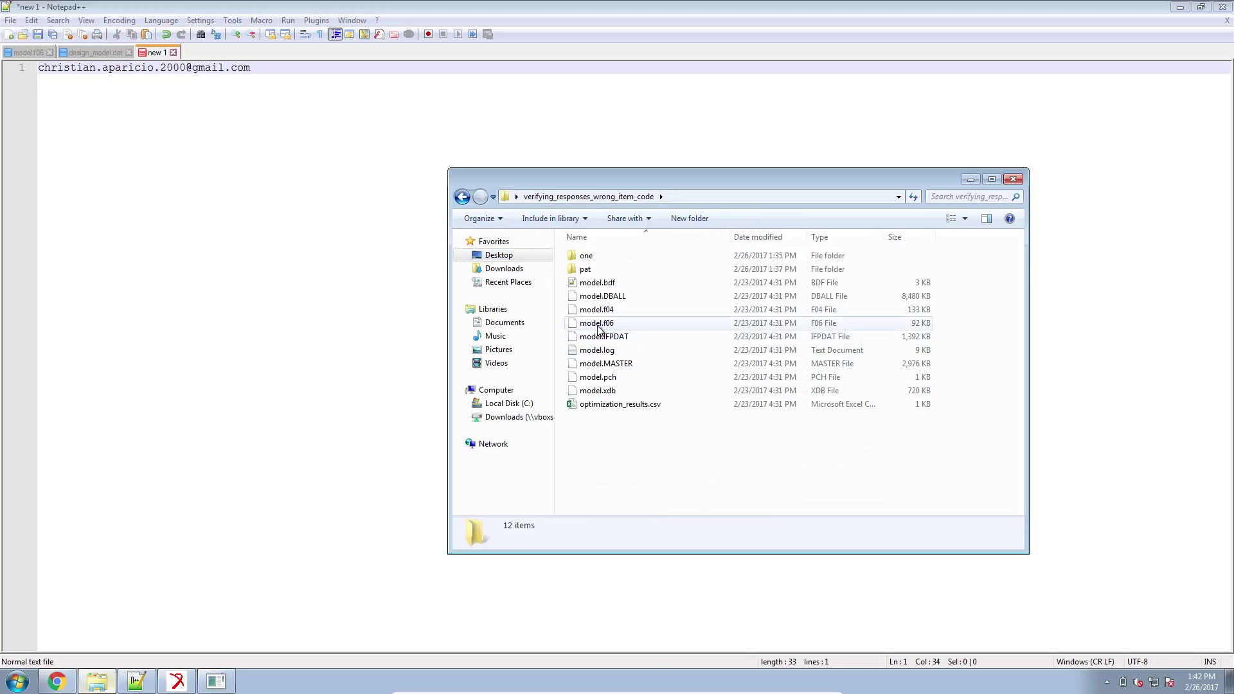
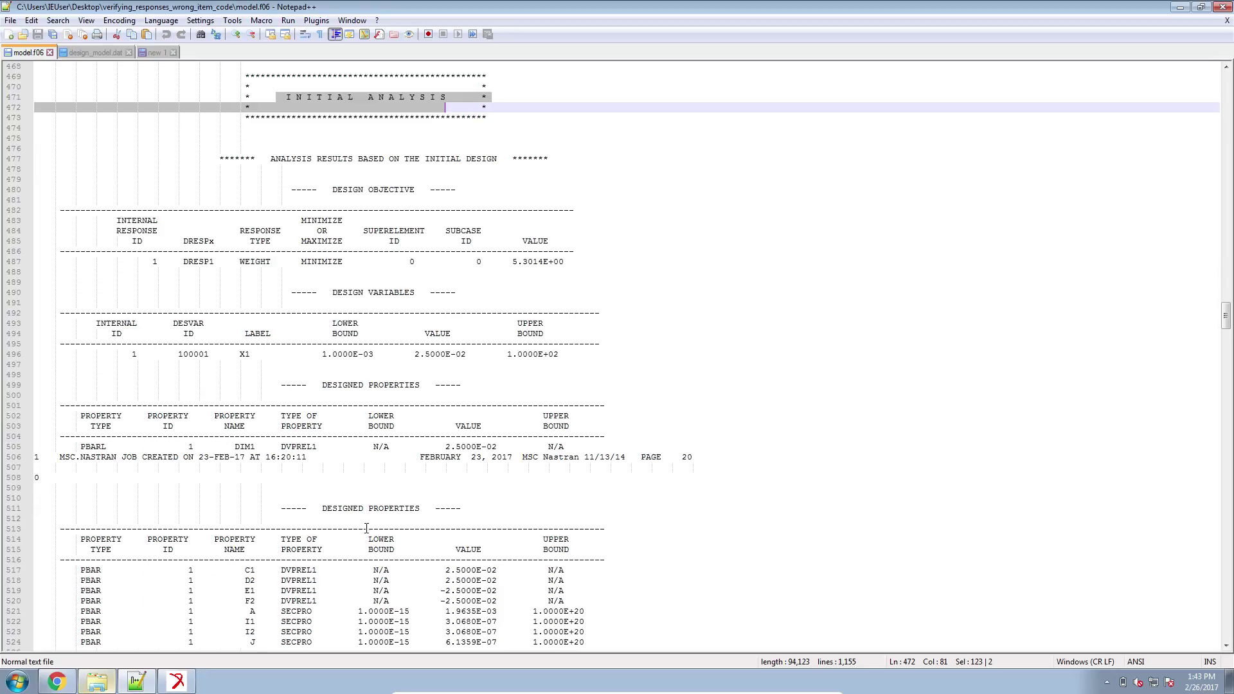
Mark the DESIGNED PROPERTIES heading in model.f06's initial analysis results.
drag(312, 387, 416, 406)
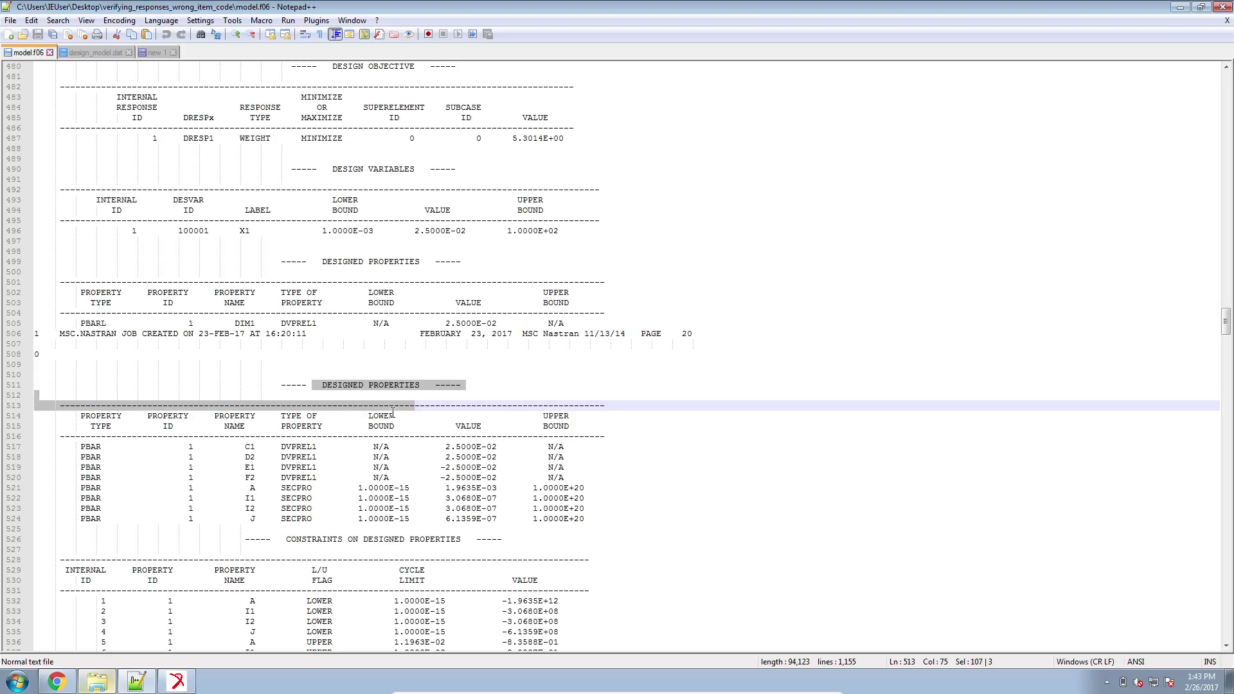
Highlight the design objective table heading and design variable X1's starting value.
scroll(394, 452, down, 11)
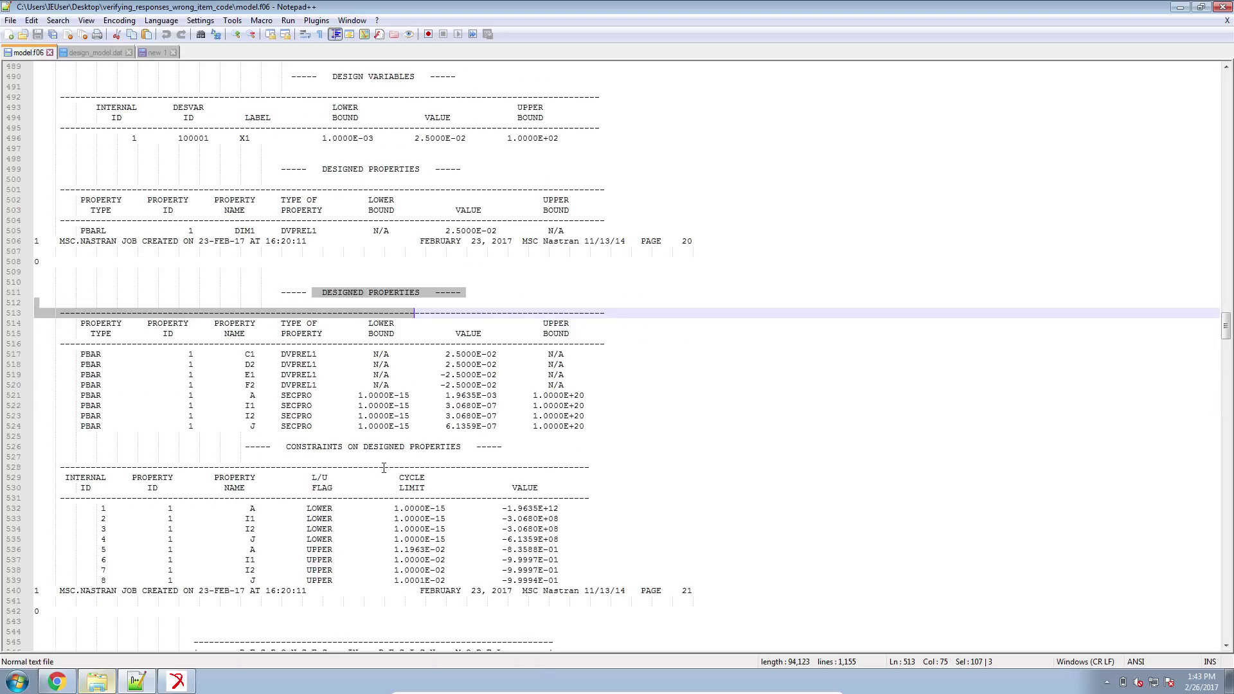
scroll(383, 468, down, 4)
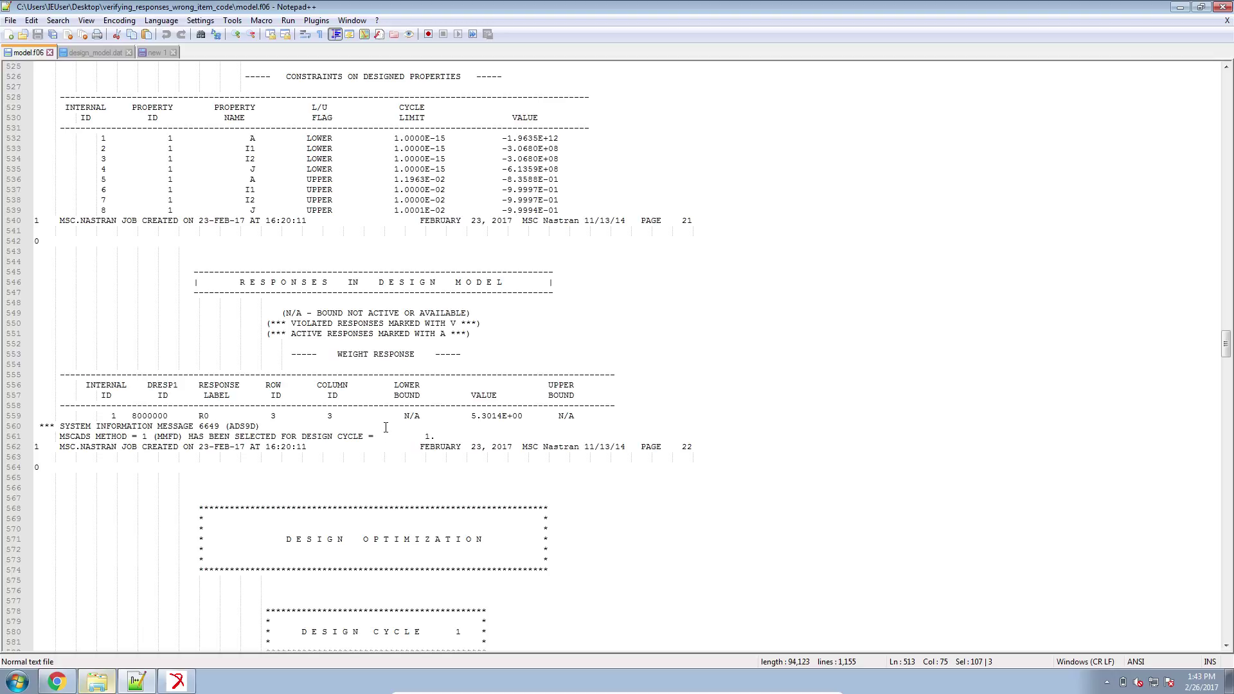
scroll(386, 428, up, 13)
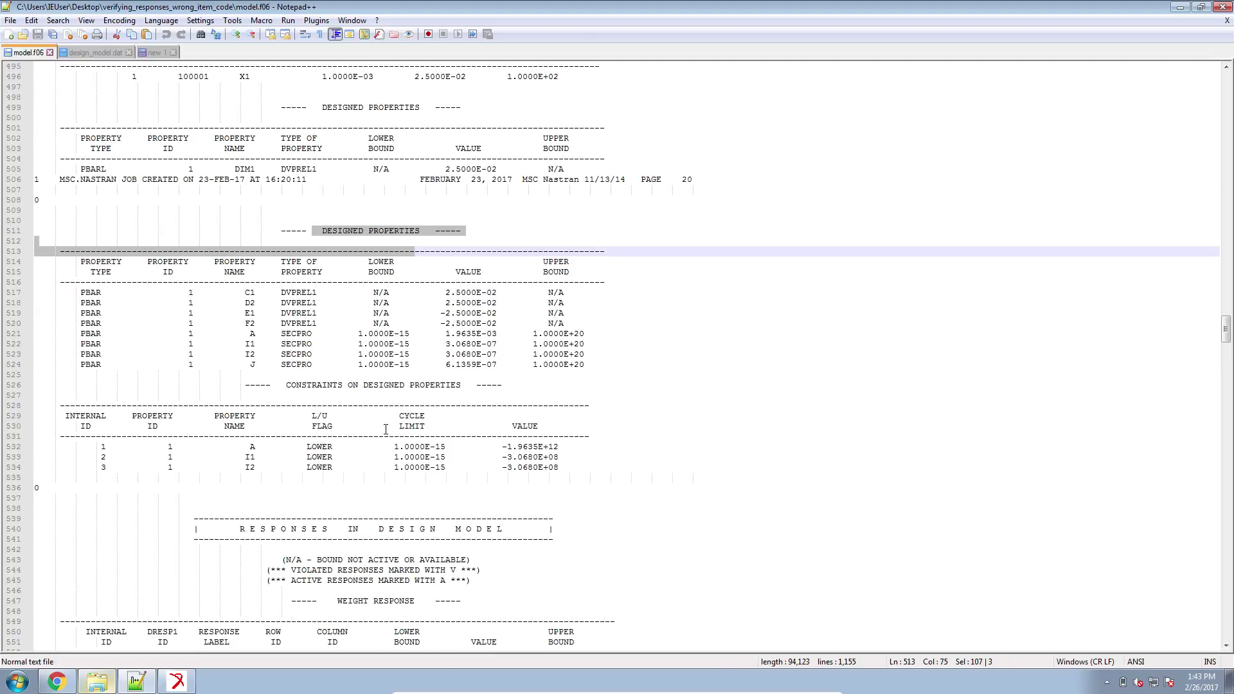
scroll(385, 429, up, 6)
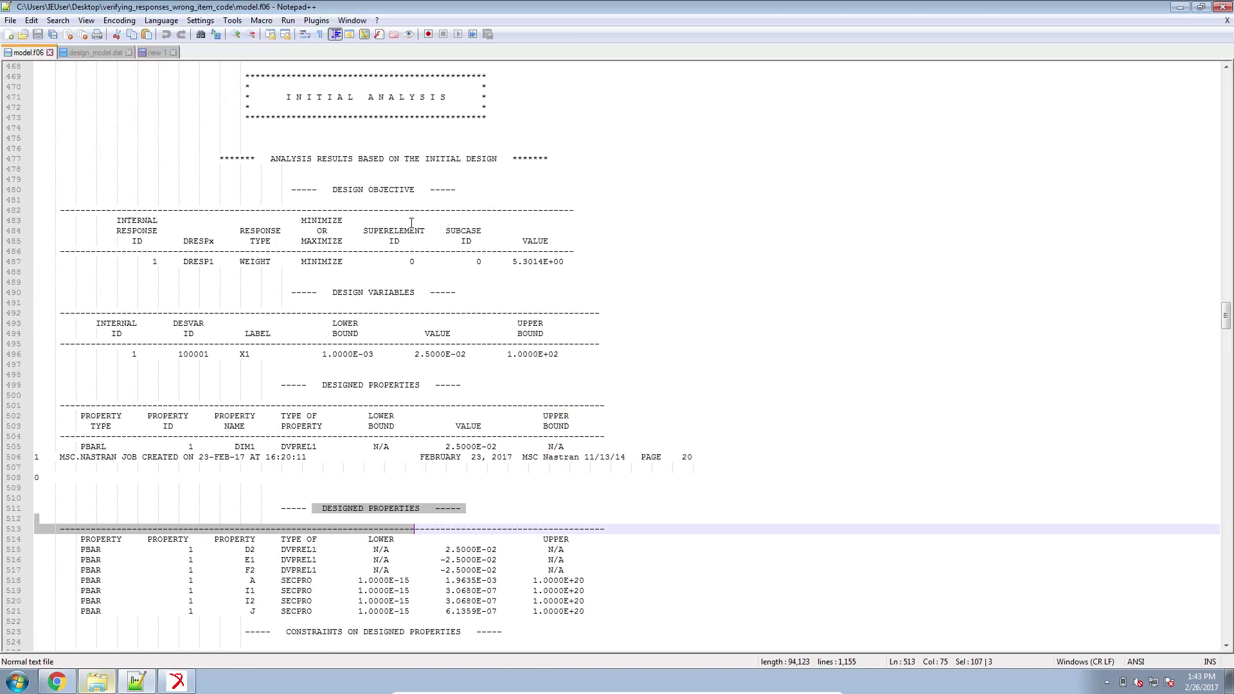
drag(338, 192, 523, 263)
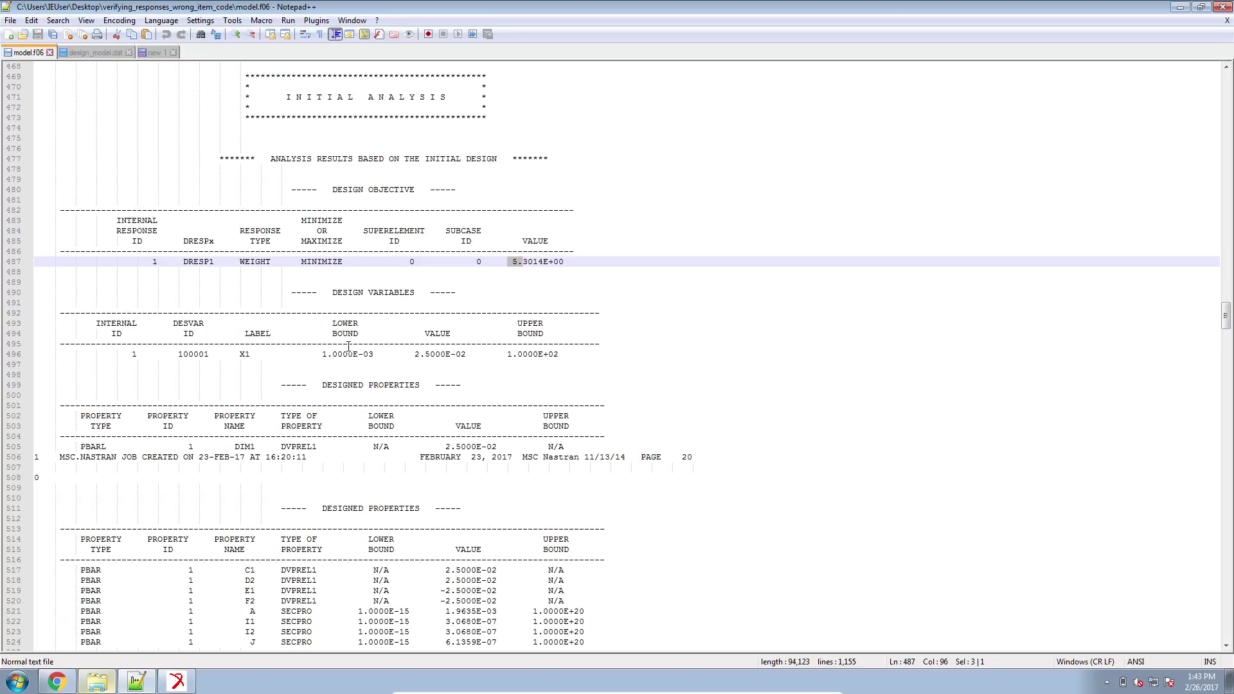
drag(414, 355, 436, 353)
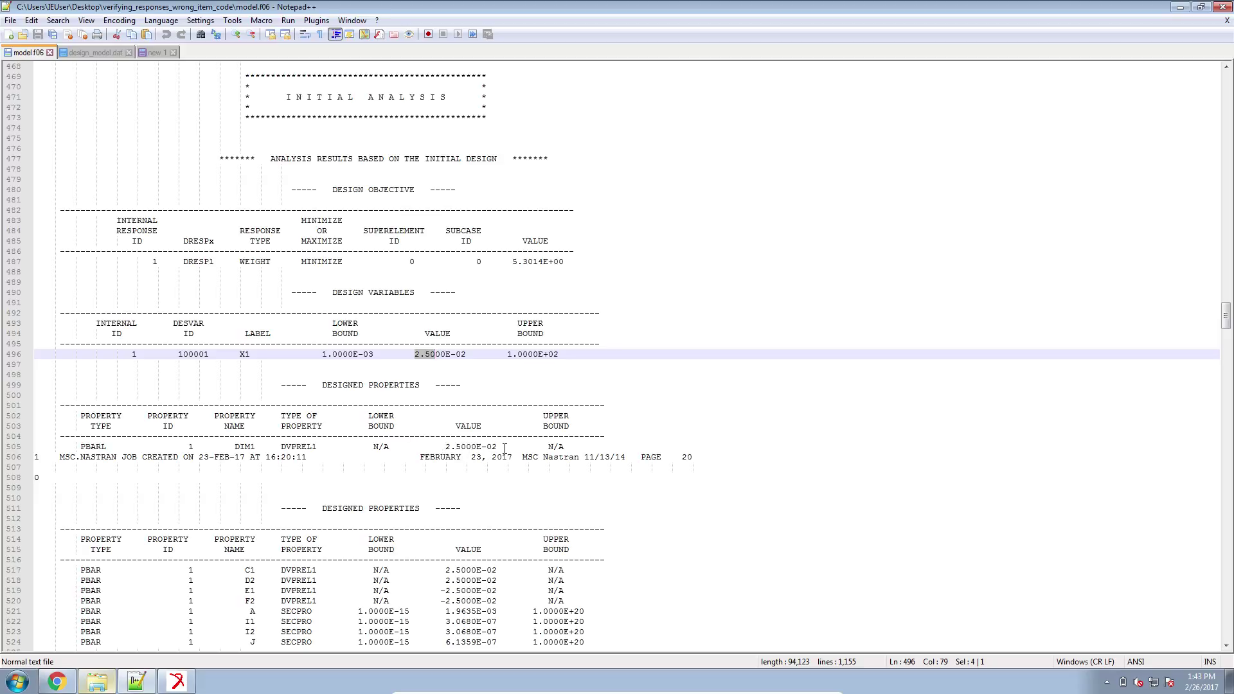
Highlight the designed PBAR properties table and the constraints on designed properties table.
scroll(485, 452, down, 3)
scroll(476, 457, down, 3)
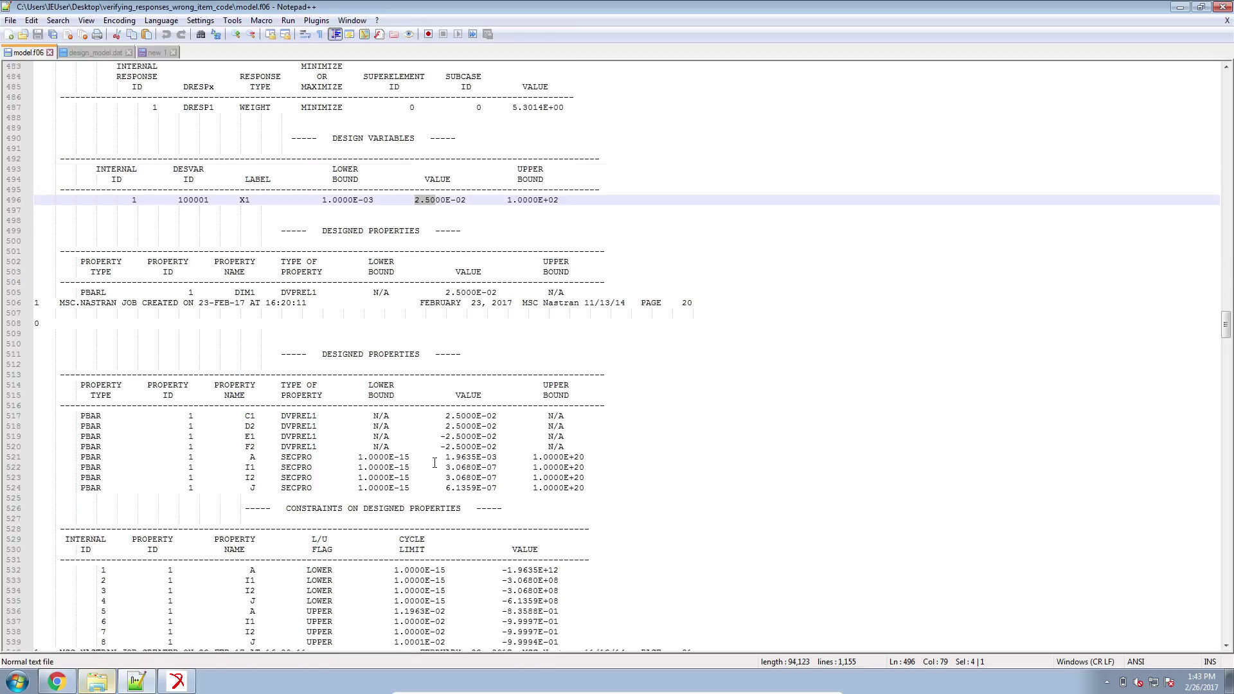
drag(582, 455, 53, 365)
scroll(528, 536, down, 3)
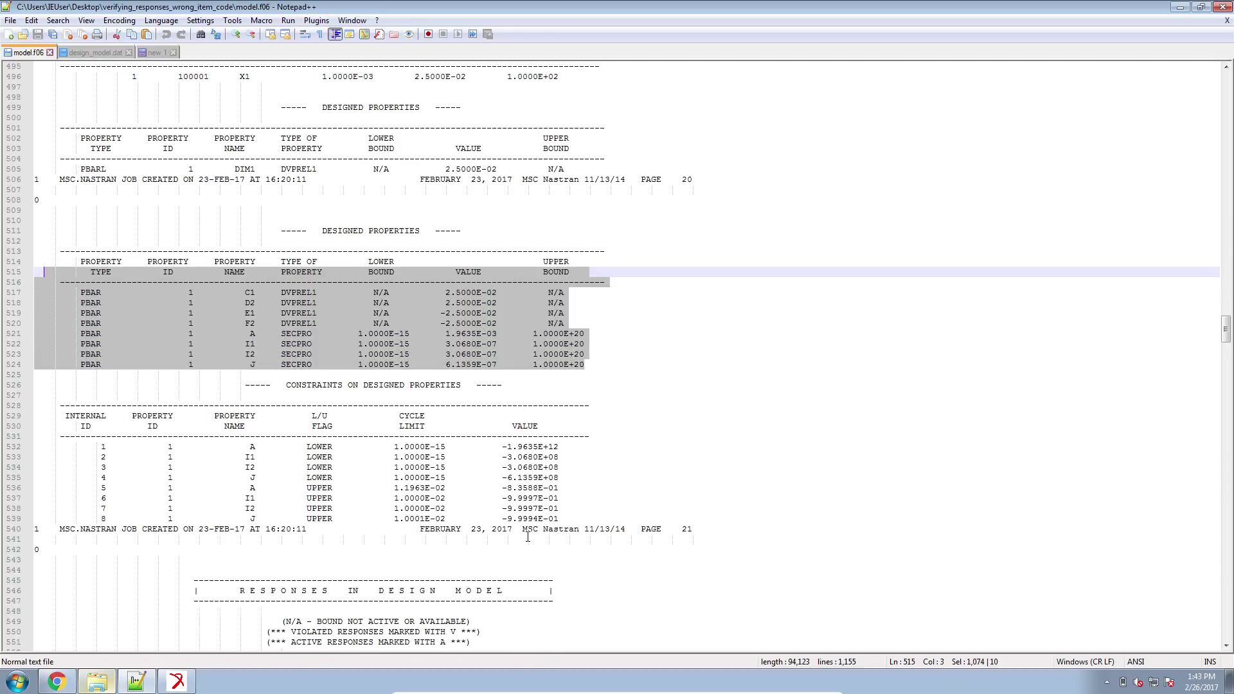
drag(577, 518, 34, 413)
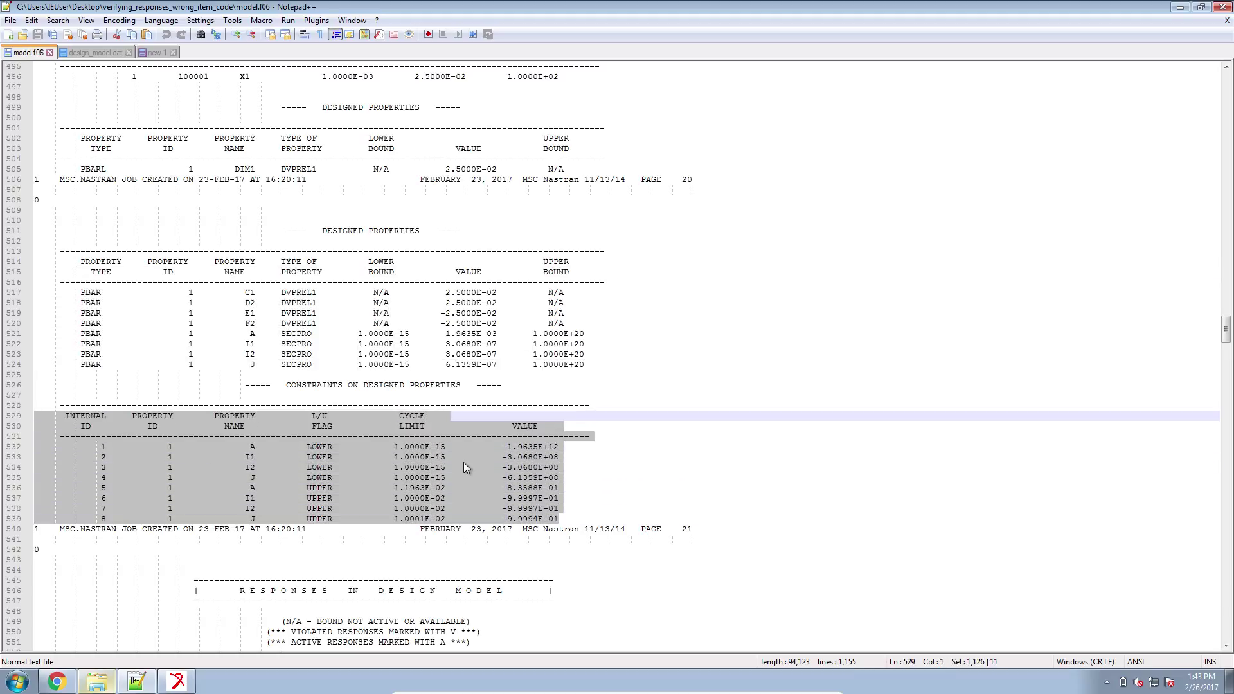
scroll(464, 463, down, 6)
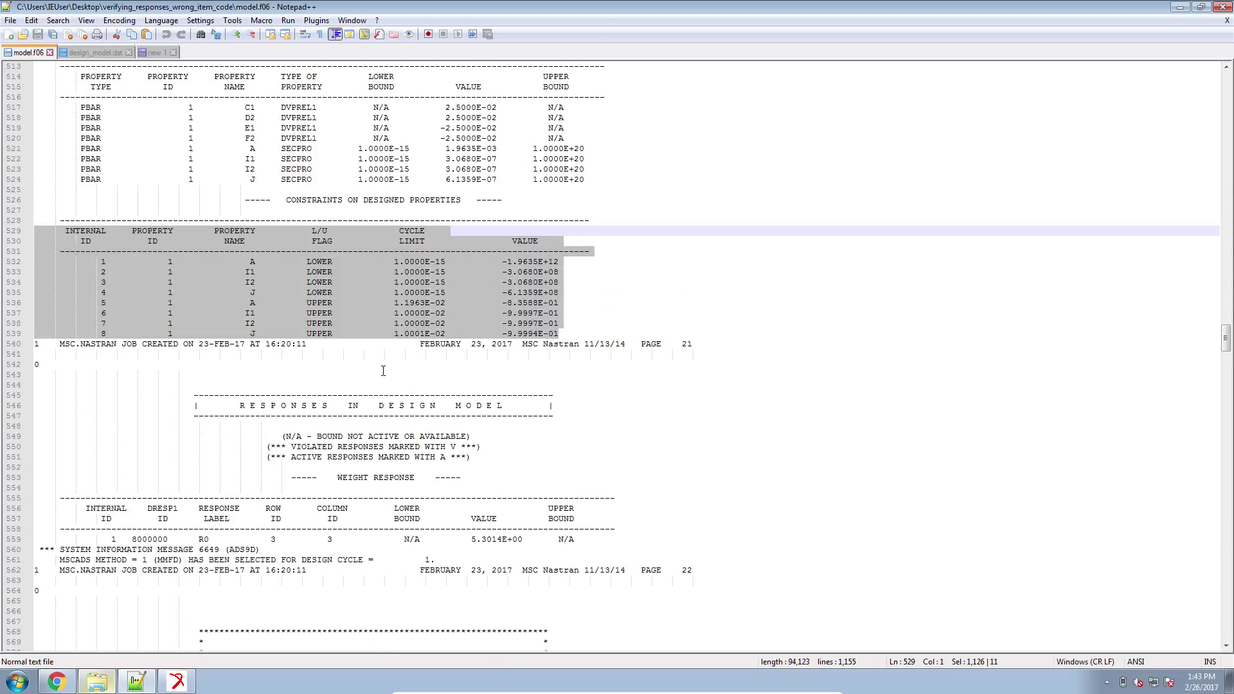
drag(563, 386, 46, 363)
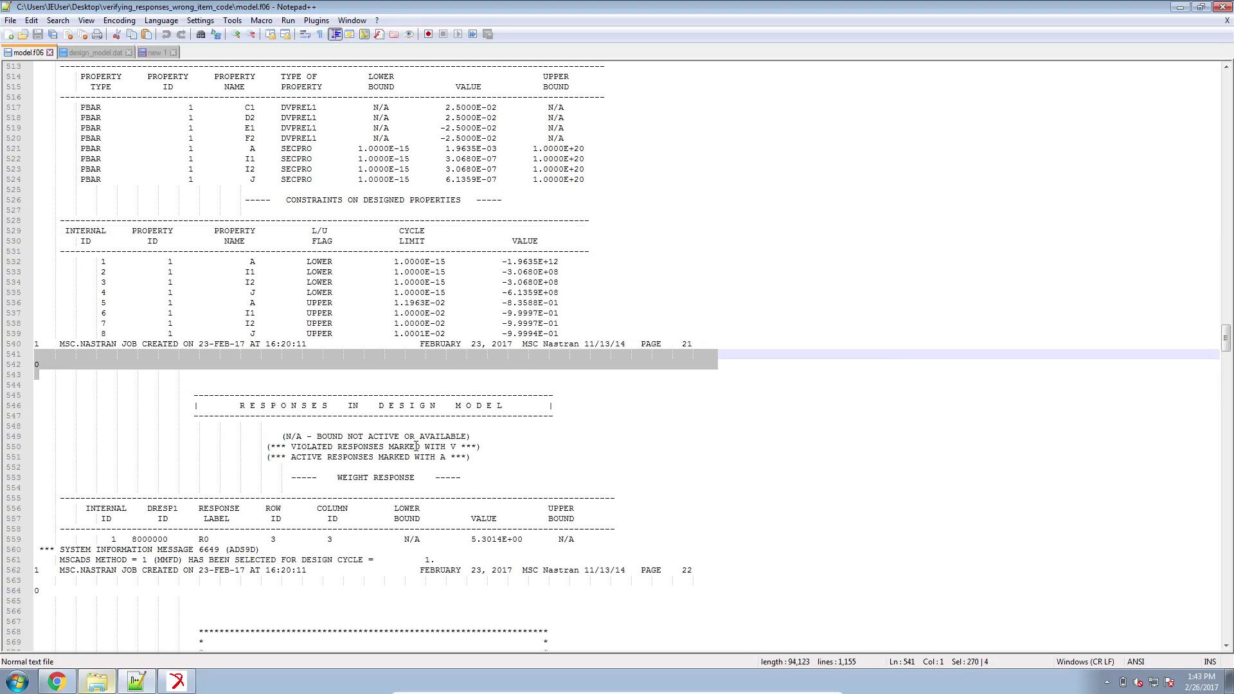
Highlight the responses in design model table, then move on to the Design Cycle 1 results.
scroll(390, 437, down, 2)
drag(199, 341, 627, 490)
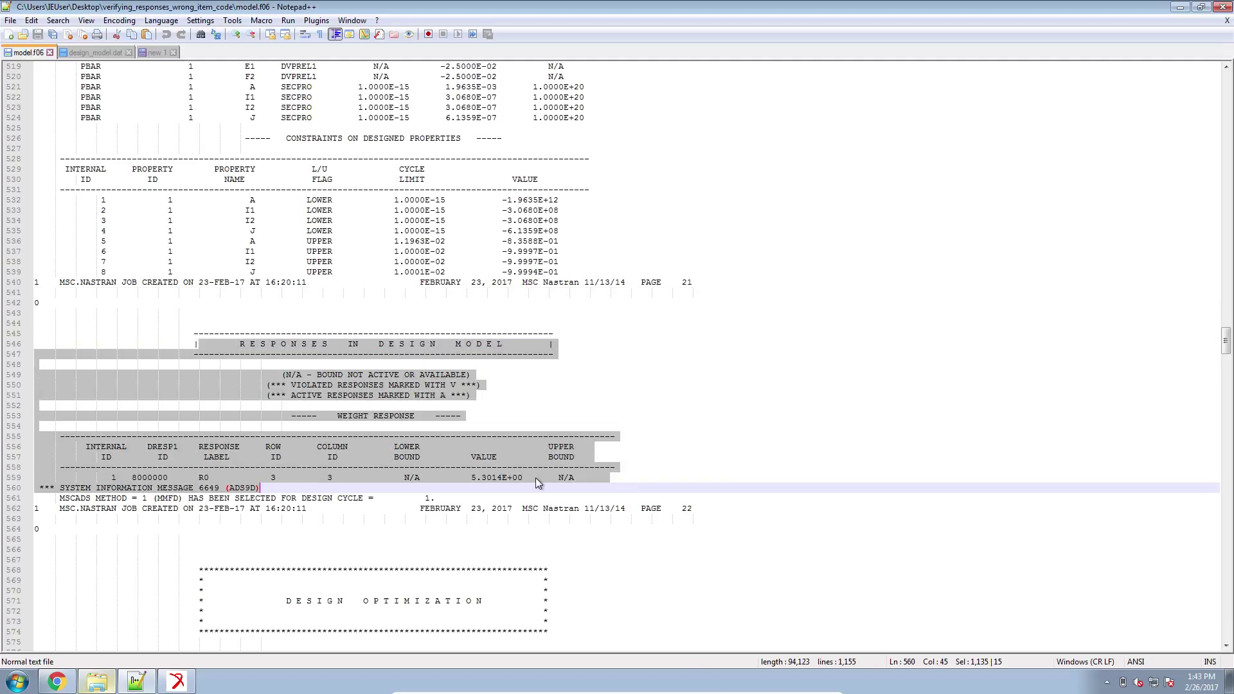
click(167, 471)
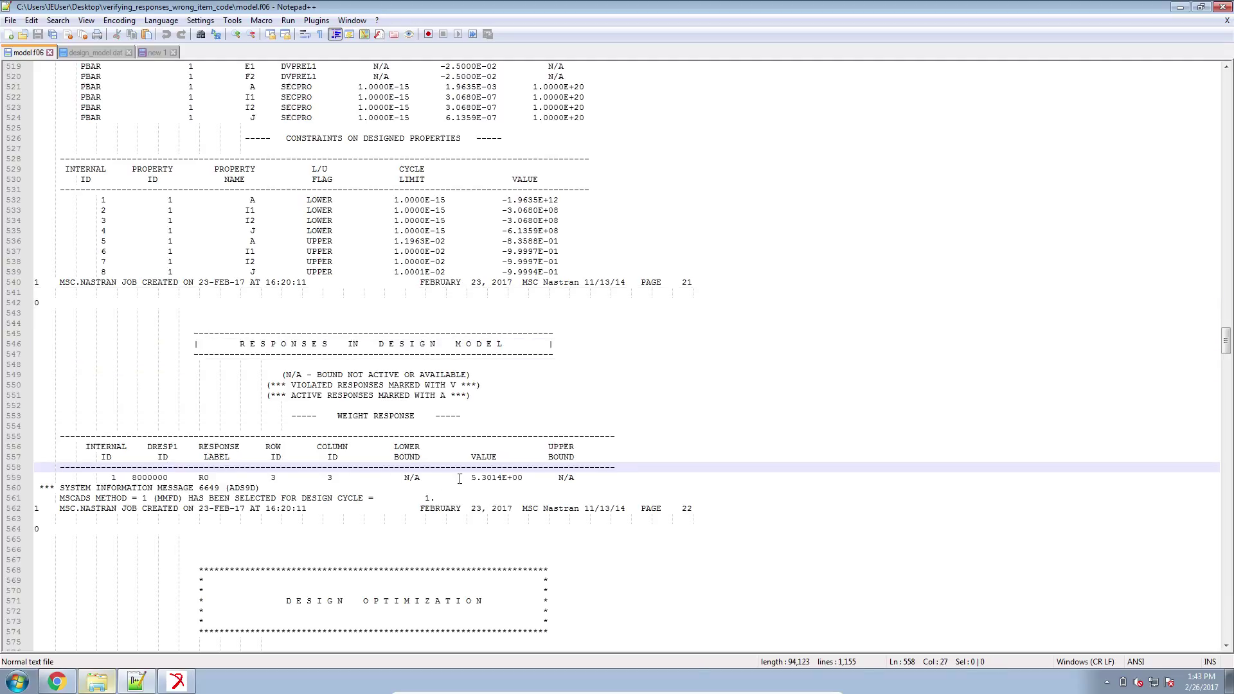
drag(477, 478, 487, 478)
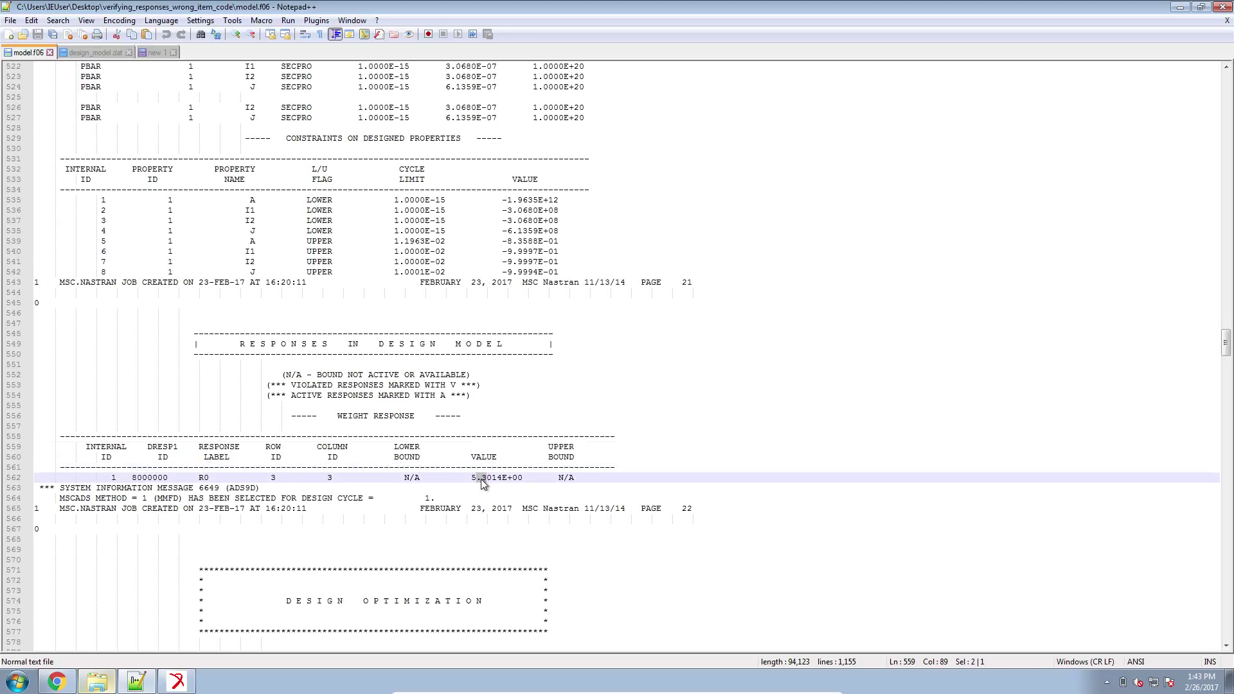
scroll(477, 478, down, 3)
scroll(477, 478, down, 12)
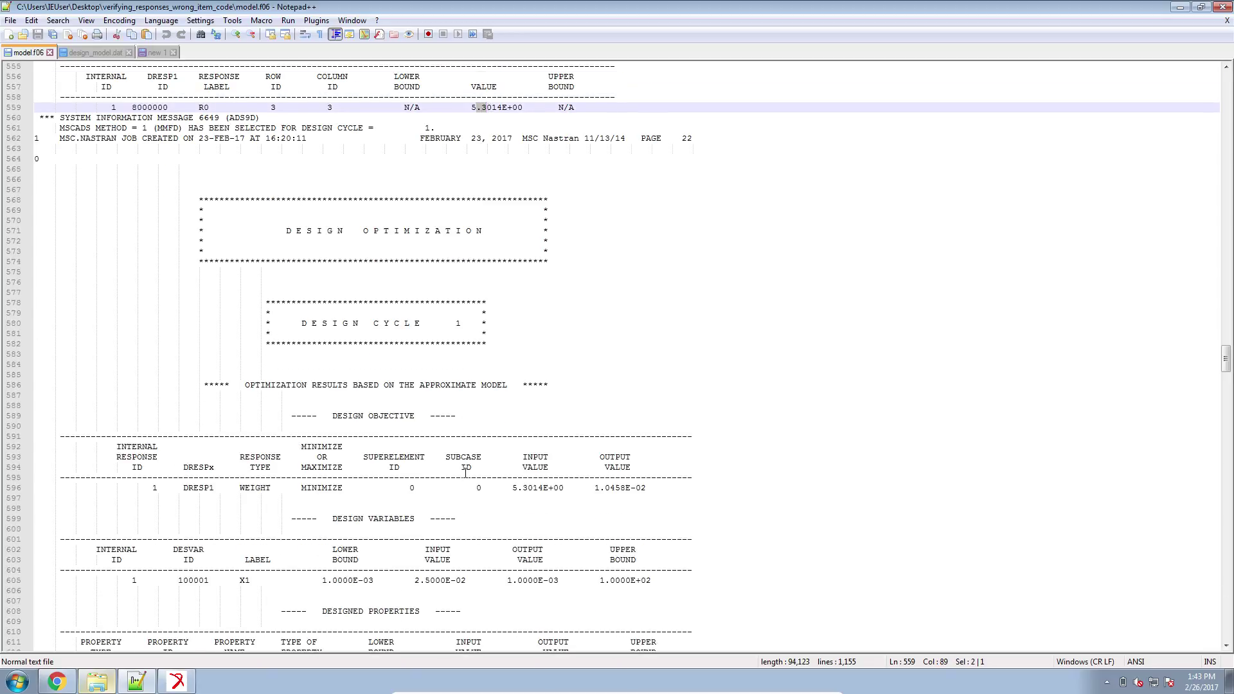
scroll(416, 330, down, 3)
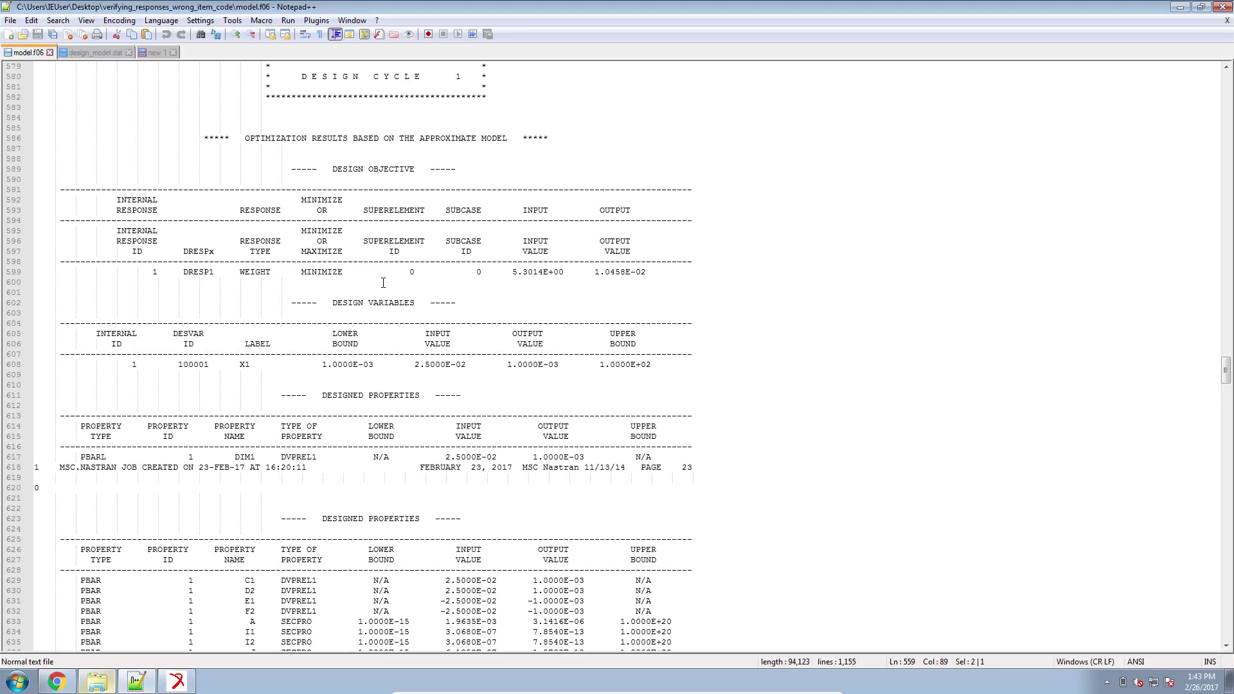
scroll(386, 234, down, 10)
scroll(380, 283, down, 1)
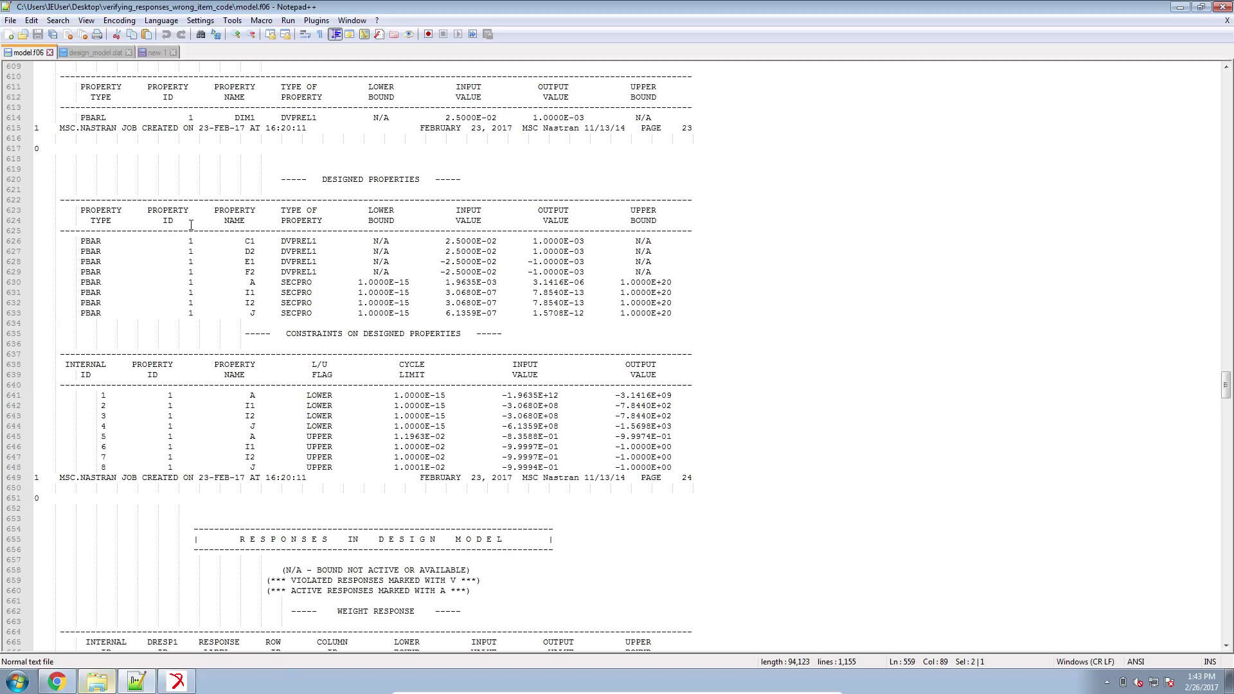
Open model.f06 from the Desktop's verifying_responses_wrong_item_code2 folder in Notepad++.
click(103, 685)
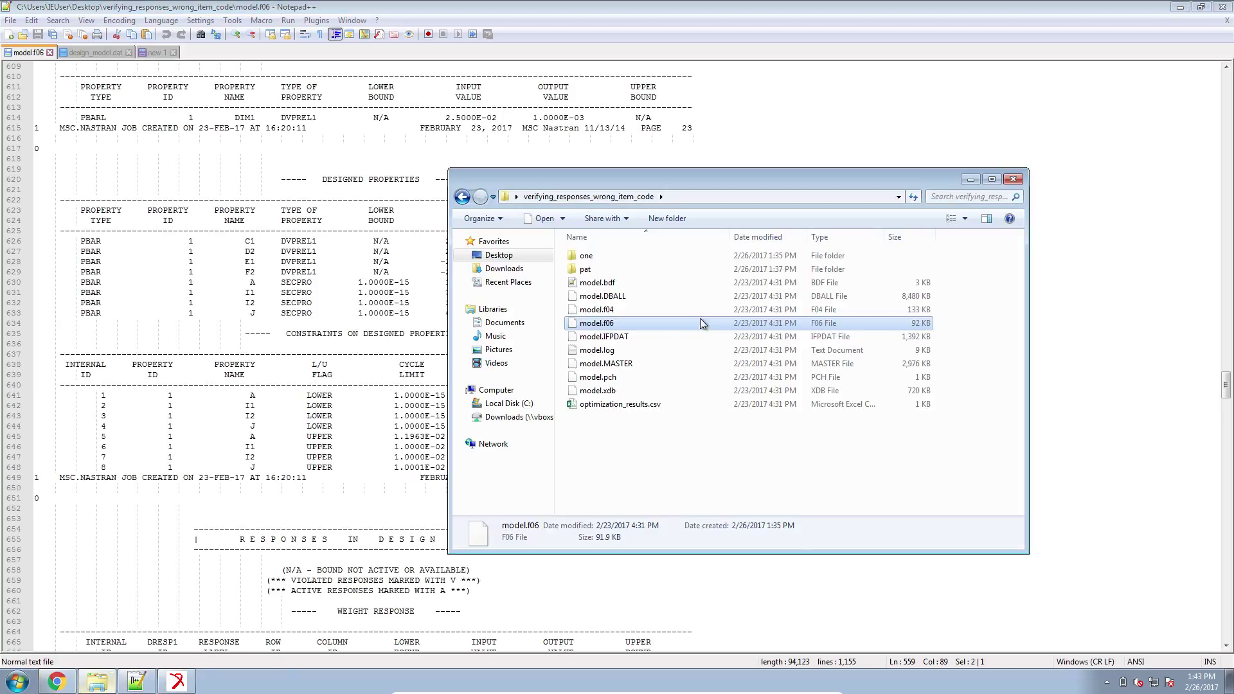
mouse_move(610, 323)
mouse_down()
mouse_move(1027, 306)
mouse_move(669, 511)
mouse_move(682, 474)
mouse_move(668, 450)
mouse_up()
click(539, 258)
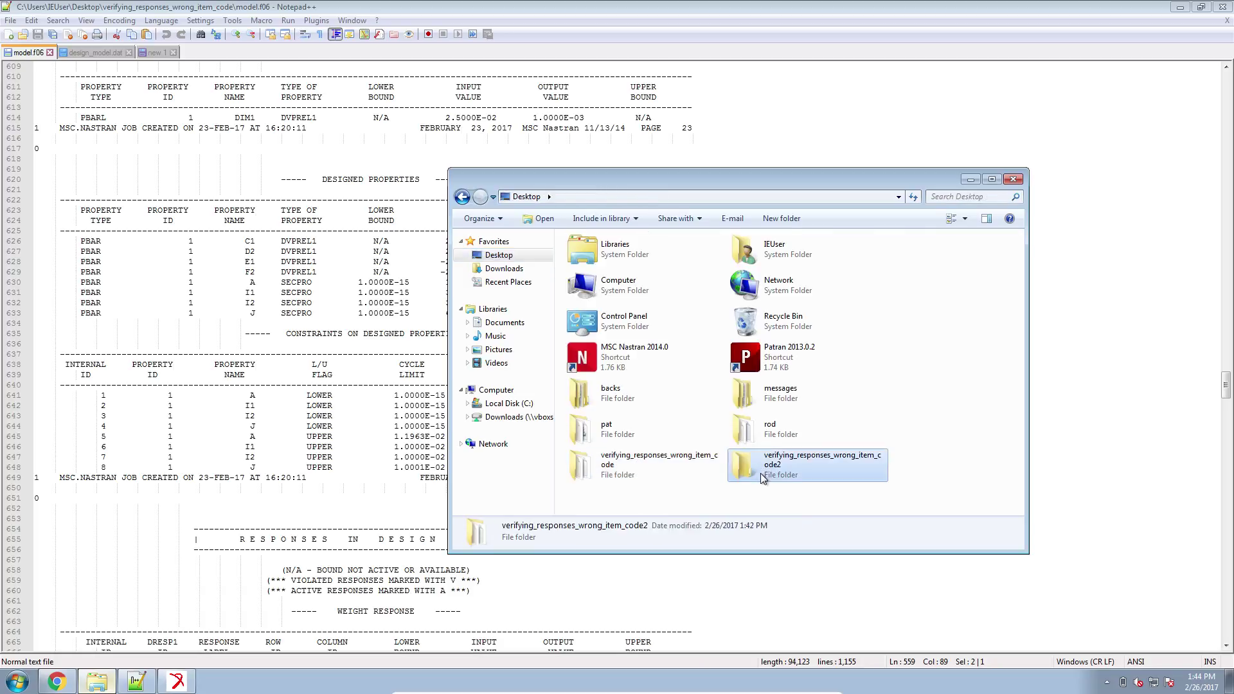
double_click(763, 479)
double_click(598, 310)
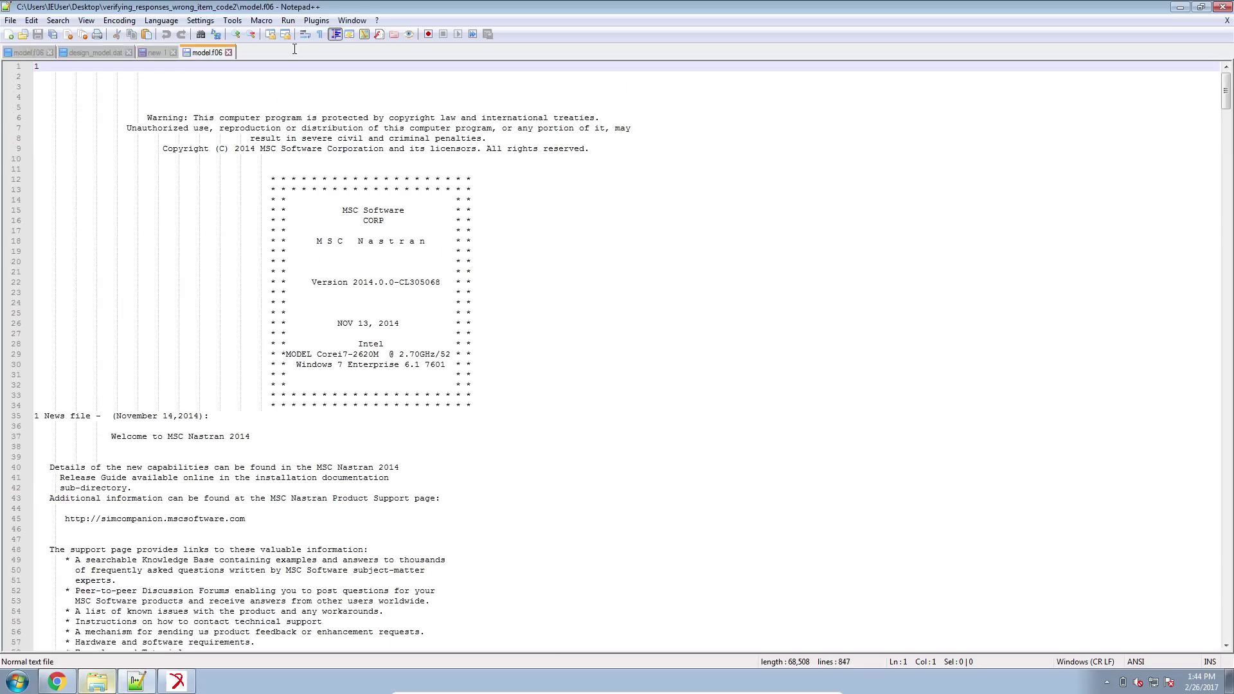
right_click(216, 52)
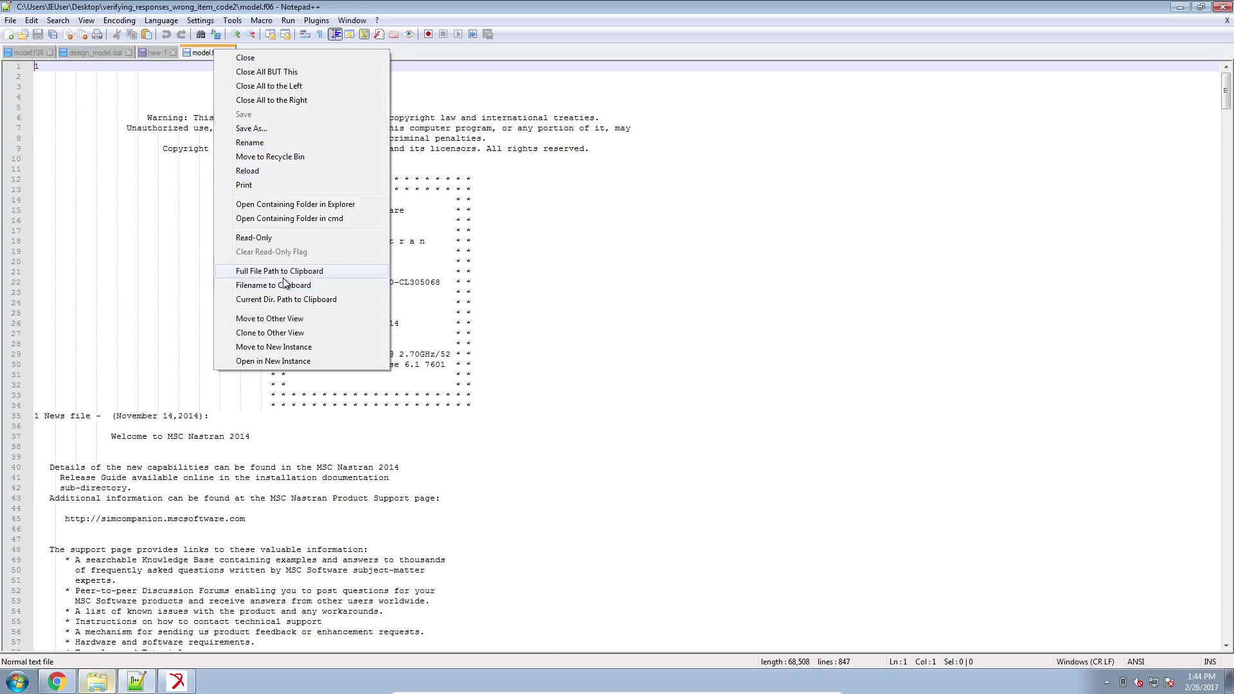
Move the rerun's model.f06 to the second view and highlight its INITIAL ANALYSIS heading.
click(270, 318)
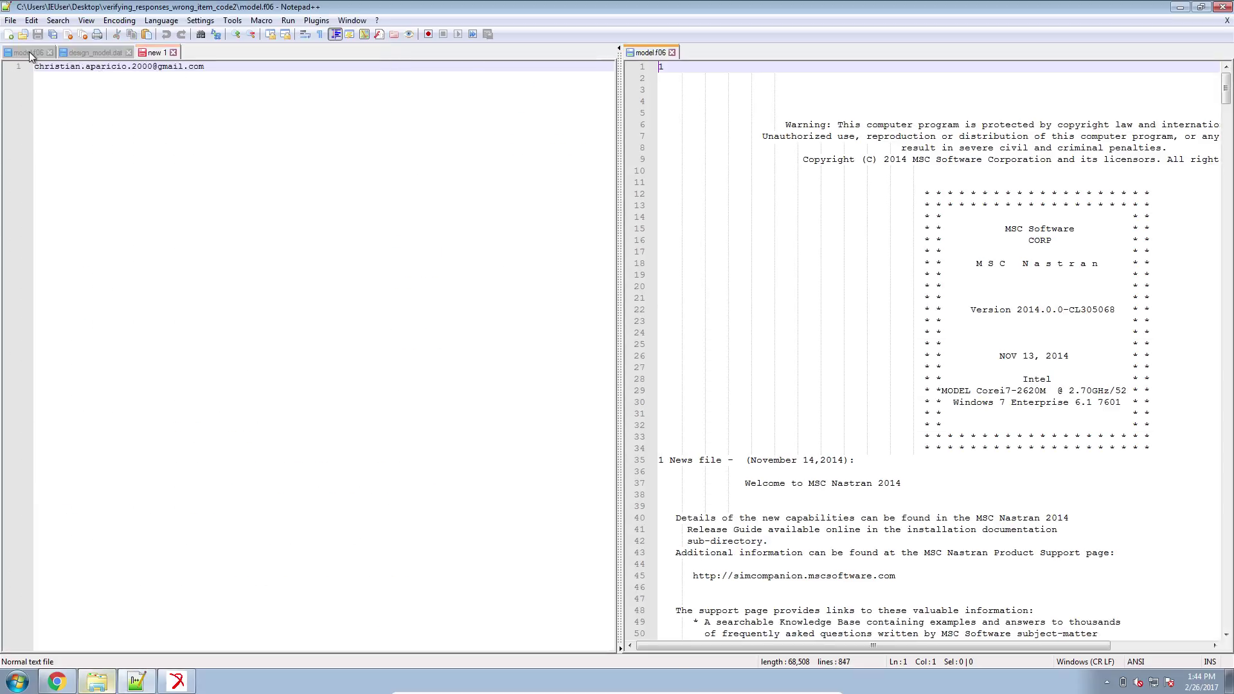
click(29, 52)
drag(1224, 107, 1229, 409)
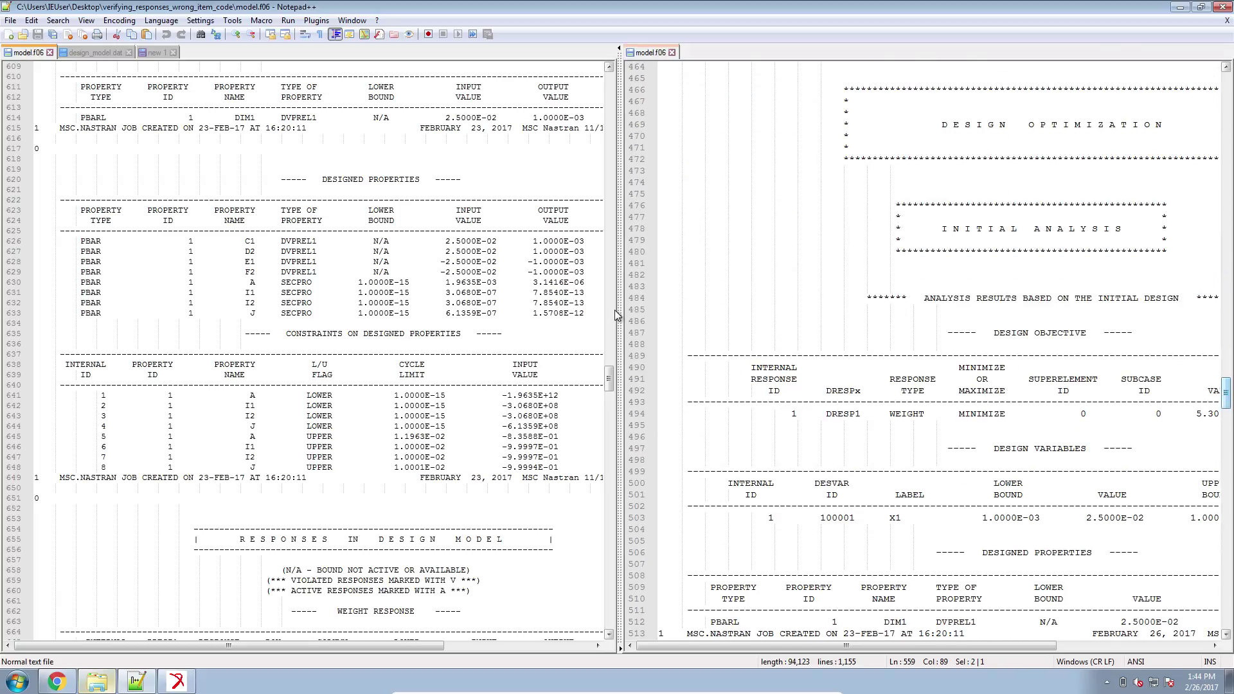
drag(614, 314, 511, 330)
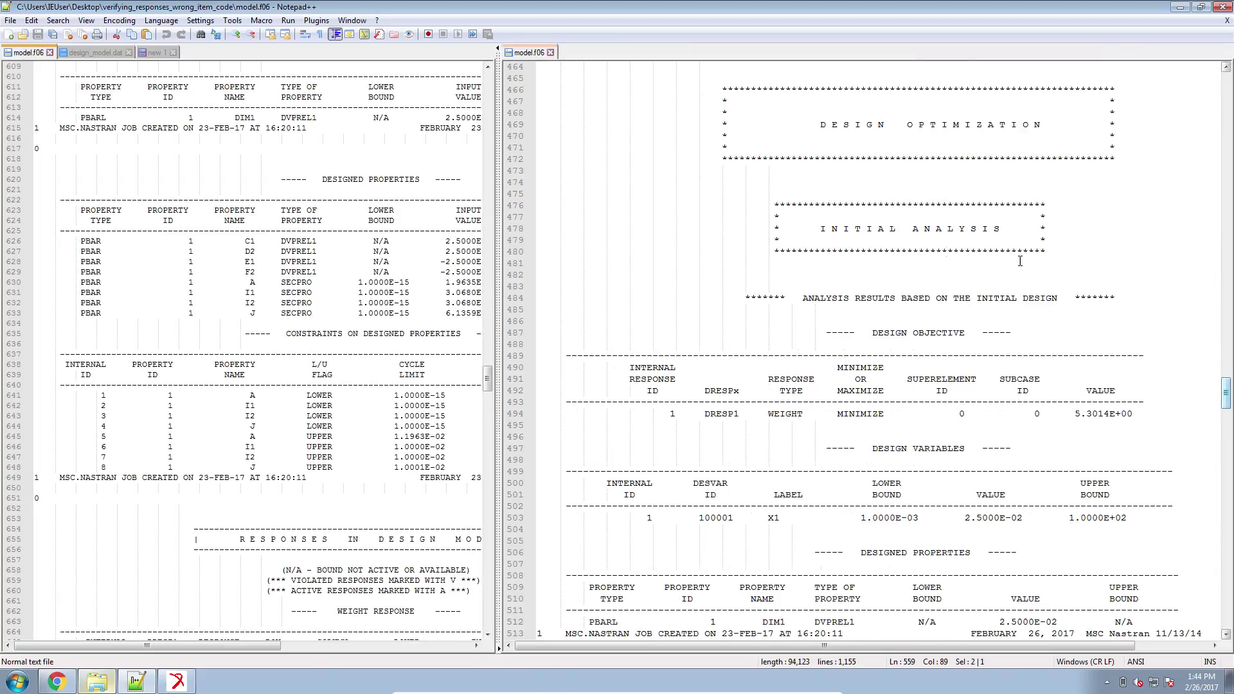
drag(772, 200, 1046, 245)
drag(1225, 412, 1227, 400)
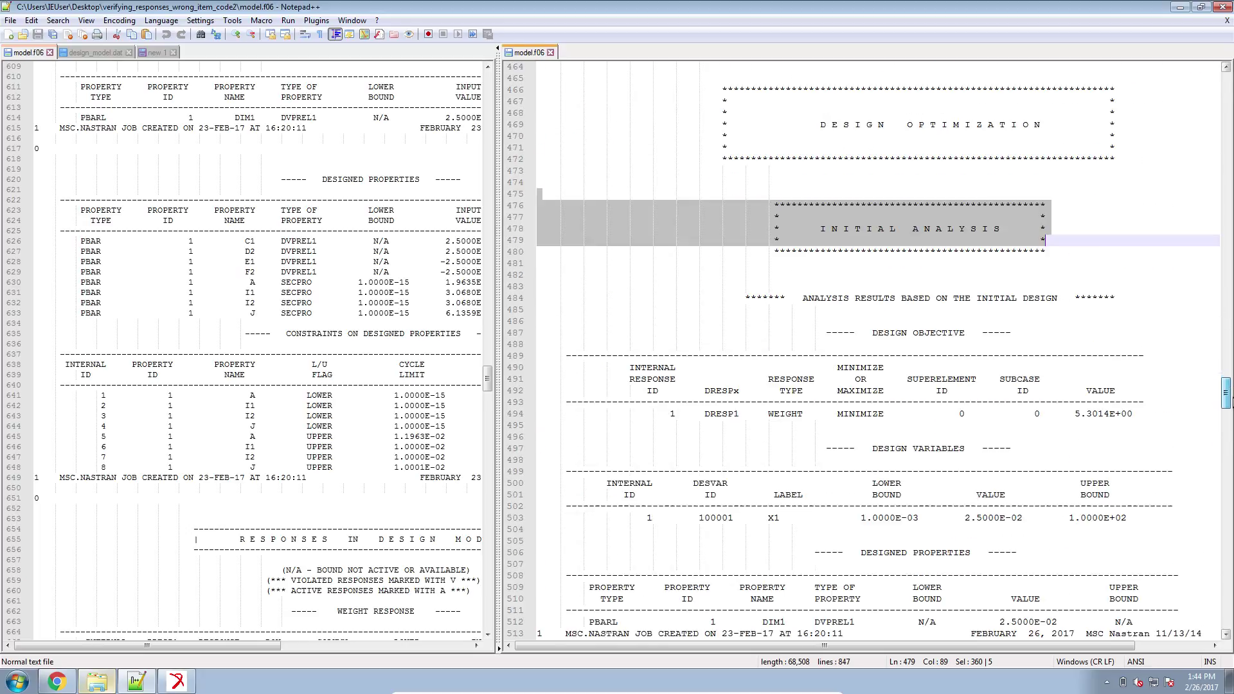
Check DESMAX 0 on line 30 of design_model.dat, then restore the original model.f06 beside the rerun.
click(95, 52)
double_click(134, 364)
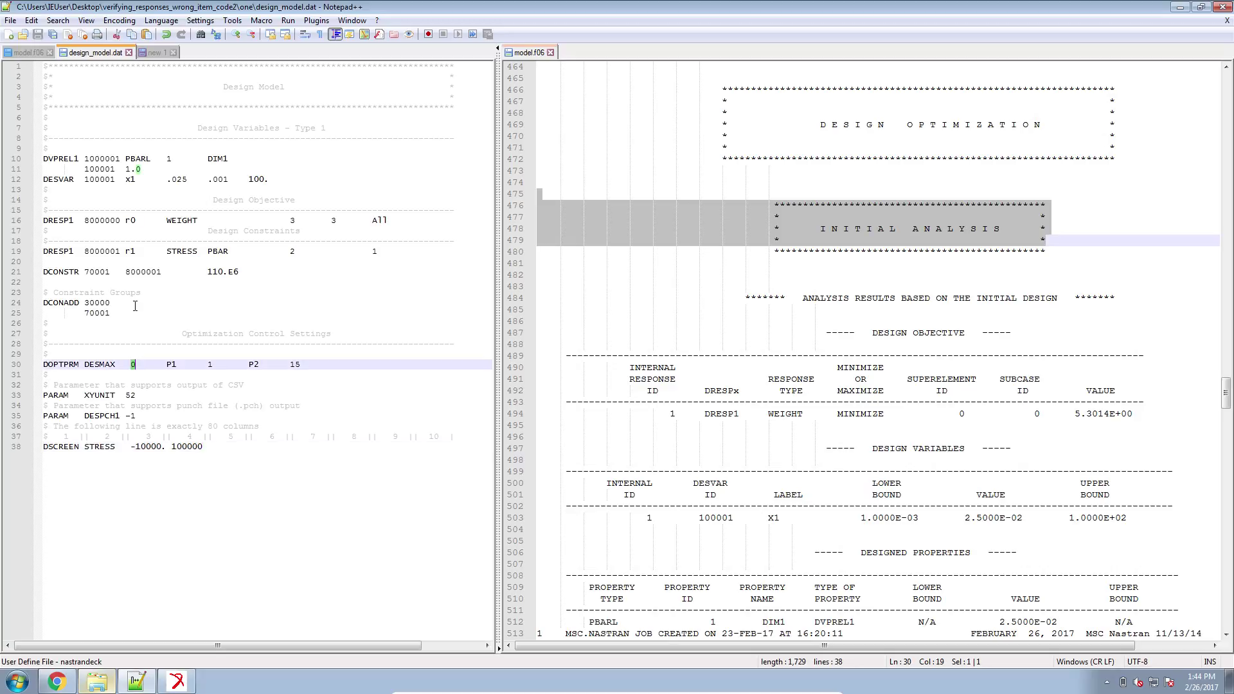
click(35, 53)
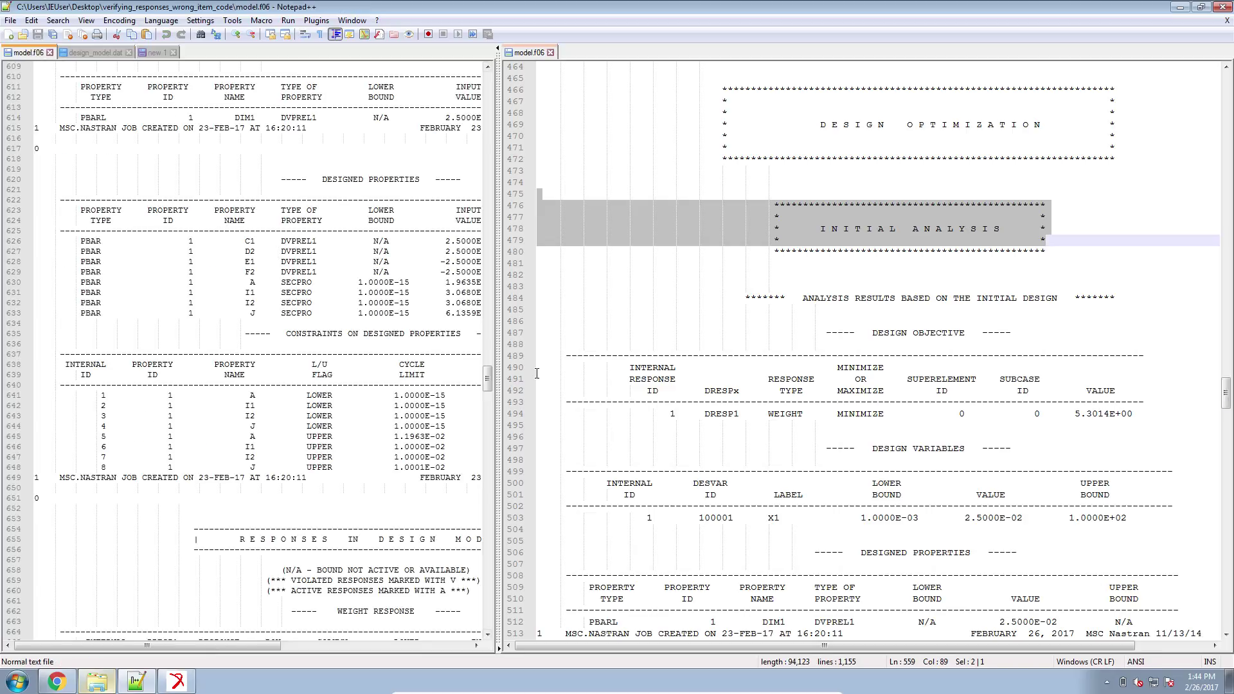
Widen the original run's model.f06 view and scroll through its results.
drag(500, 359, 680, 381)
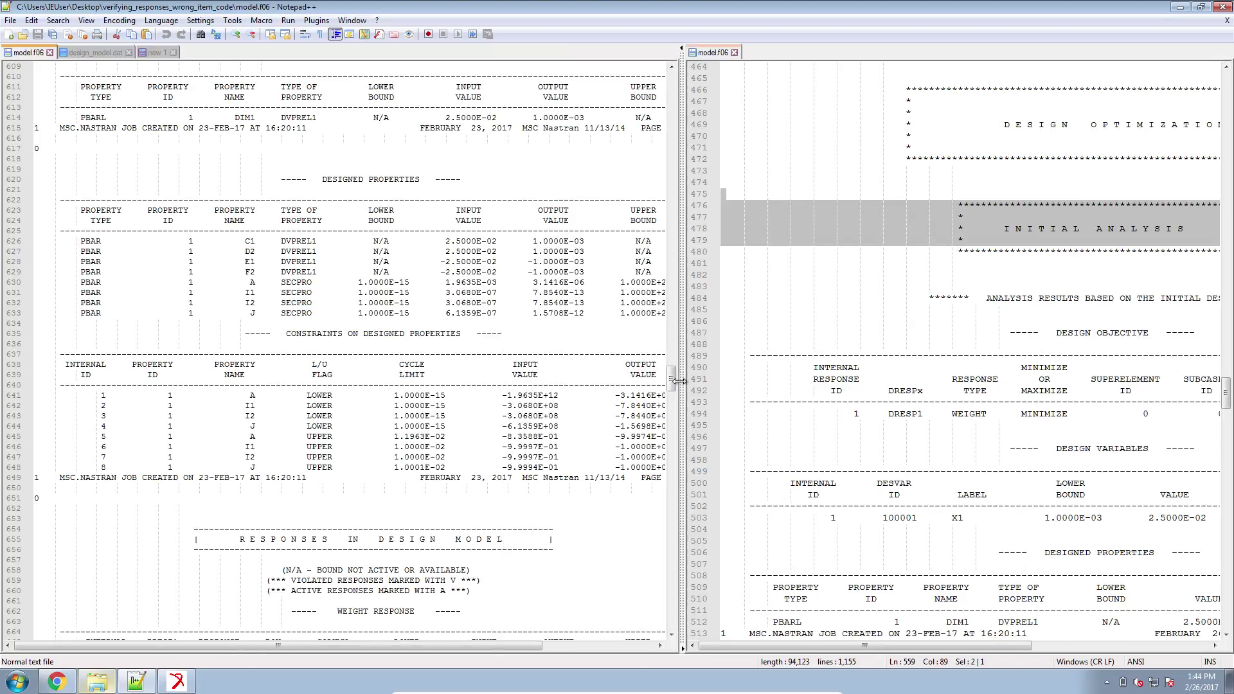
scroll(625, 434, down, 2)
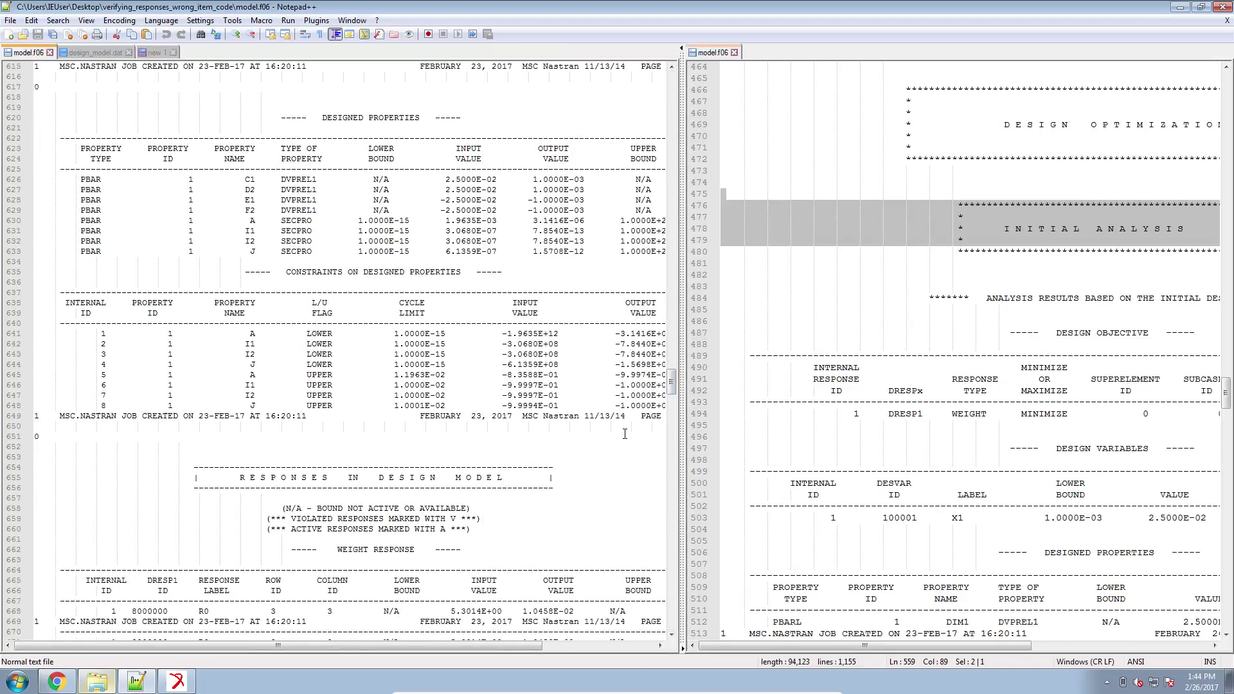
scroll(625, 434, down, 20)
scroll(620, 416, down, 6)
scroll(455, 559, down, 8)
scroll(467, 492, up, 20)
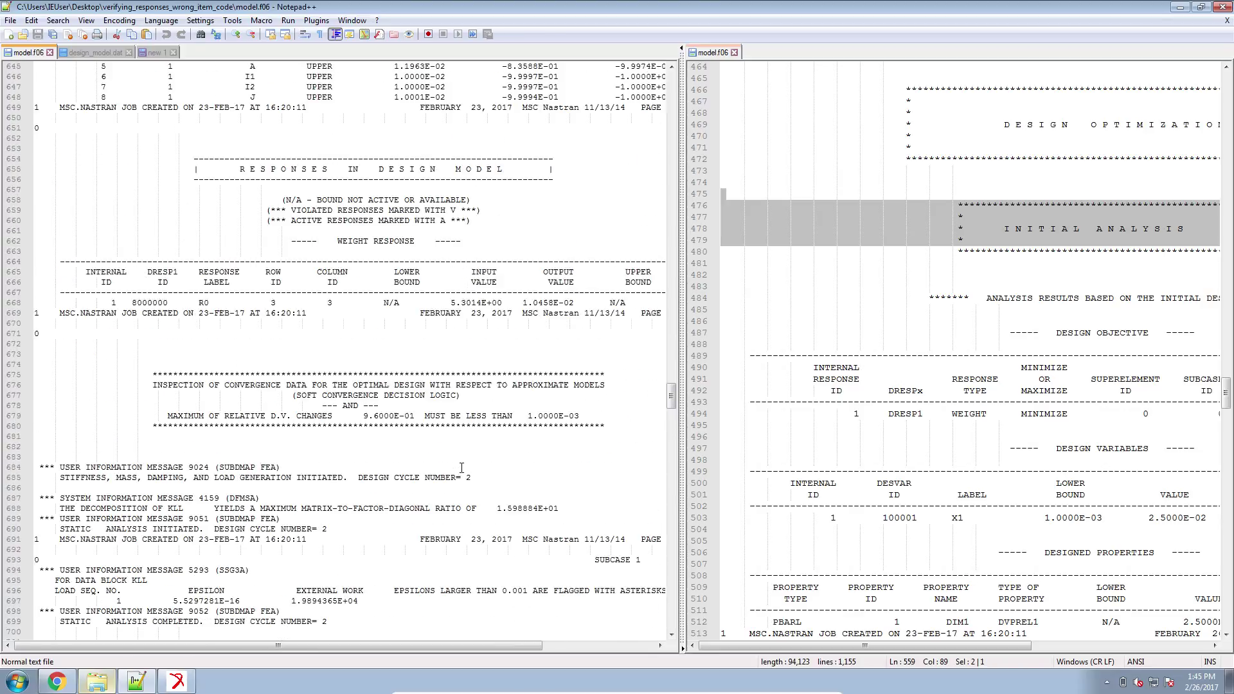
scroll(462, 468, up, 14)
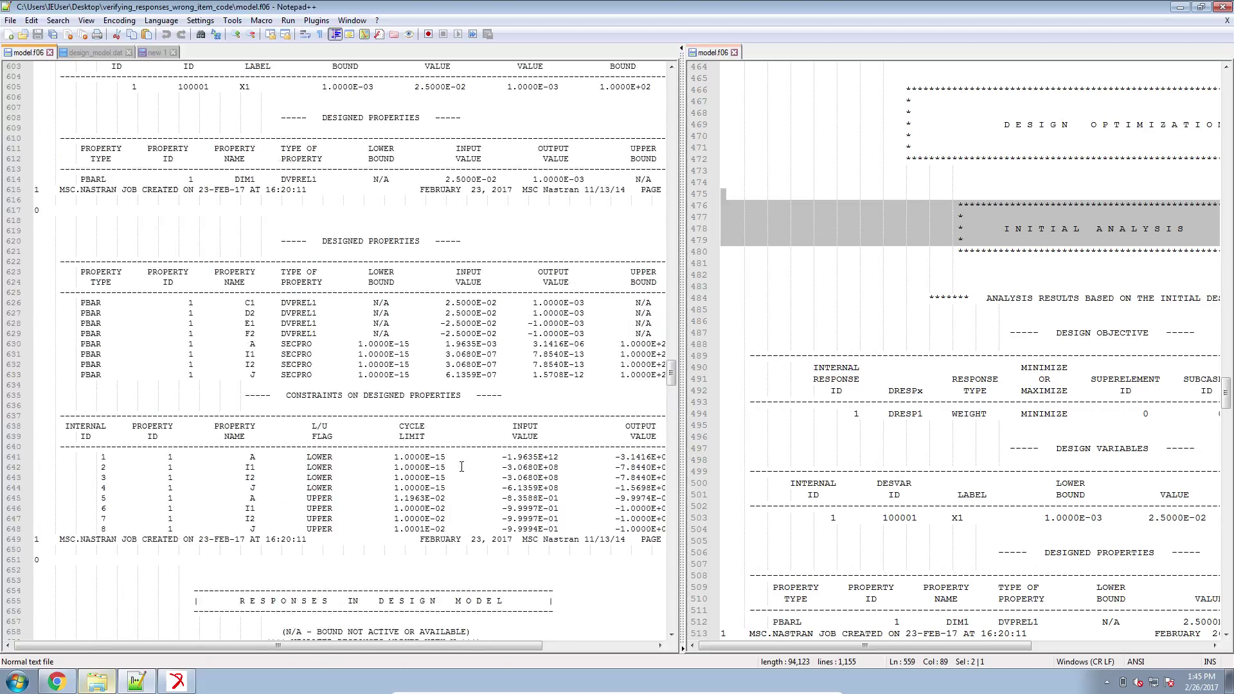
scroll(462, 468, up, 12)
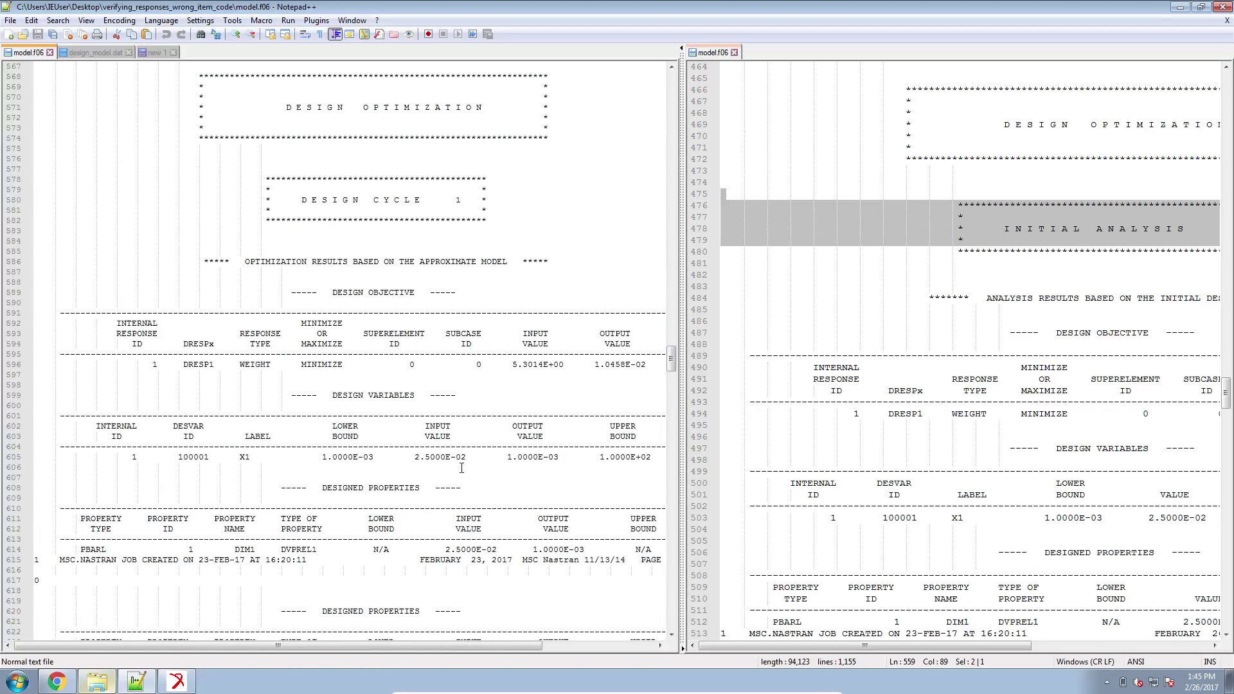
scroll(462, 468, up, 18)
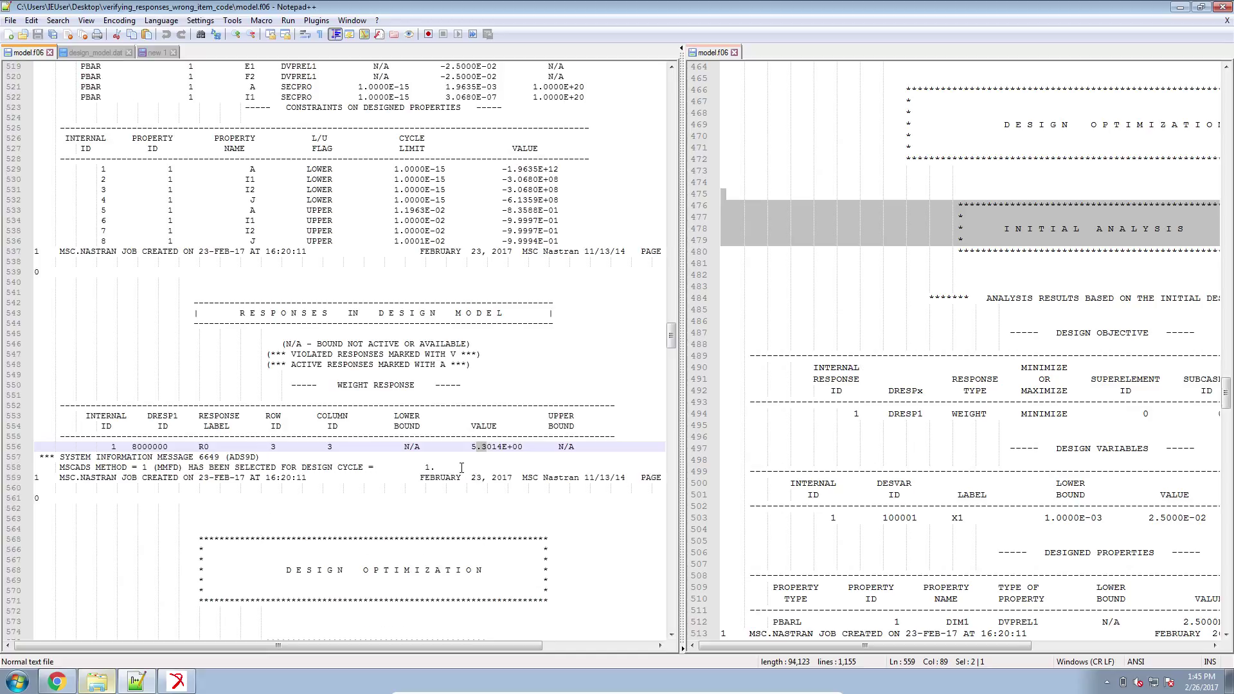
scroll(461, 467, up, 10)
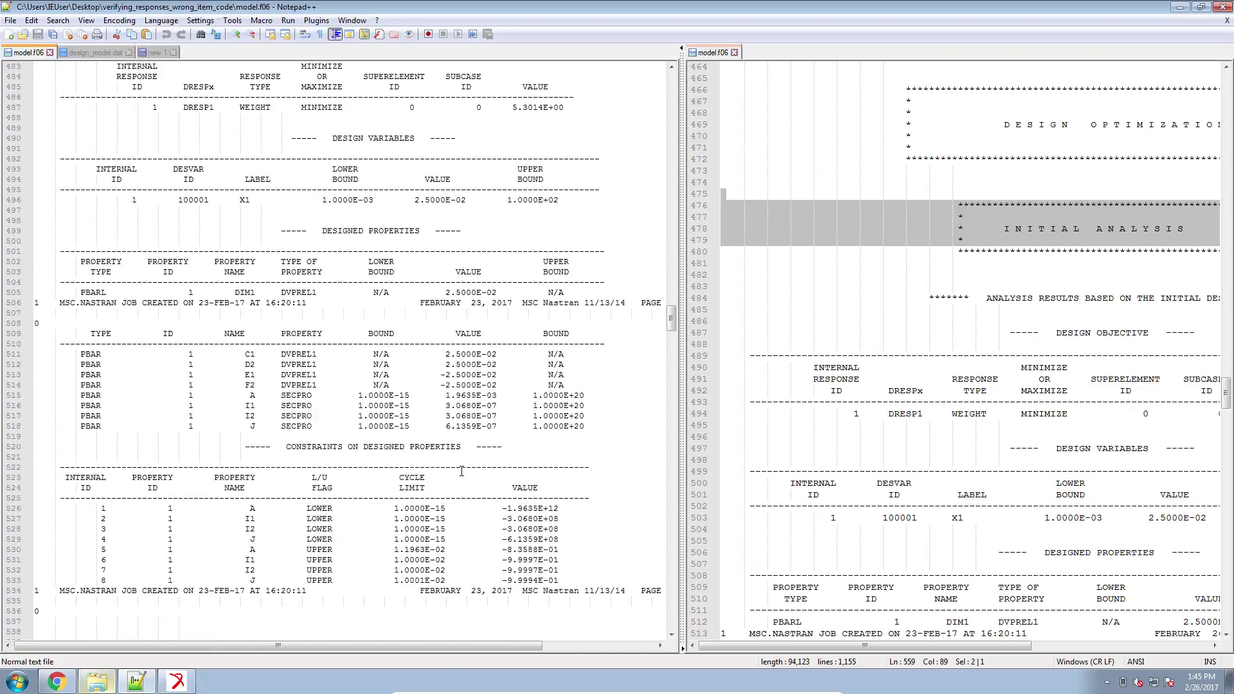
scroll(656, 392, up, 2)
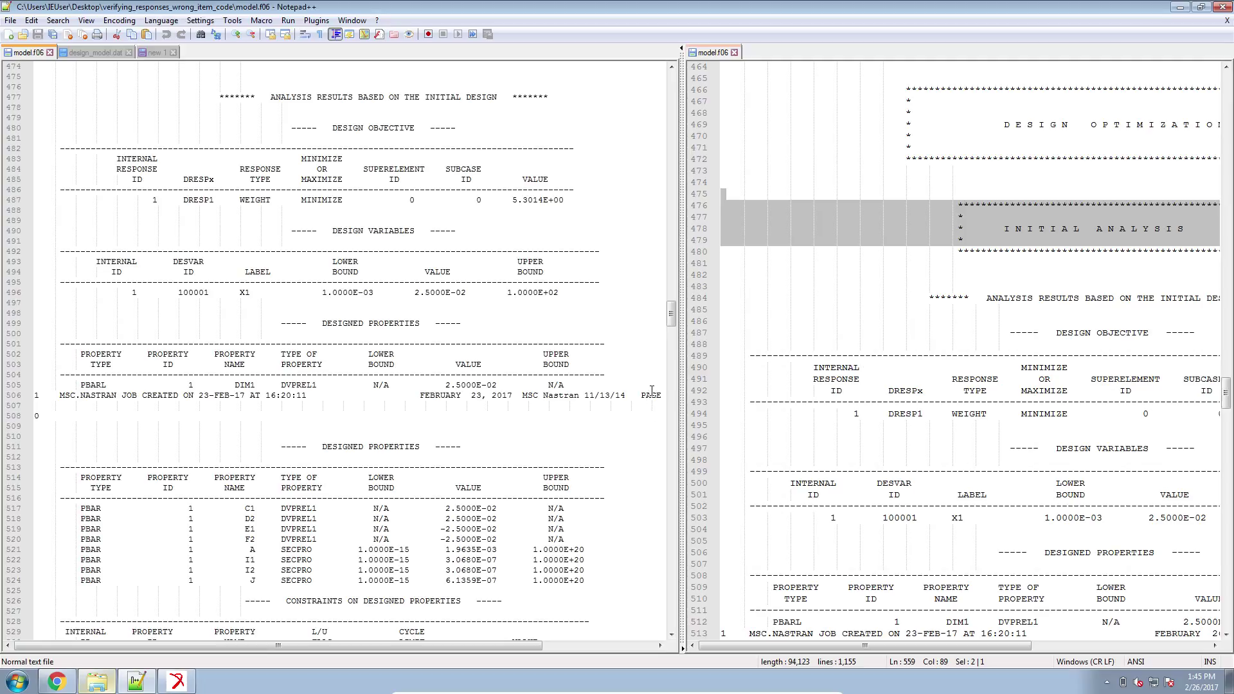
scroll(653, 386, up, 4)
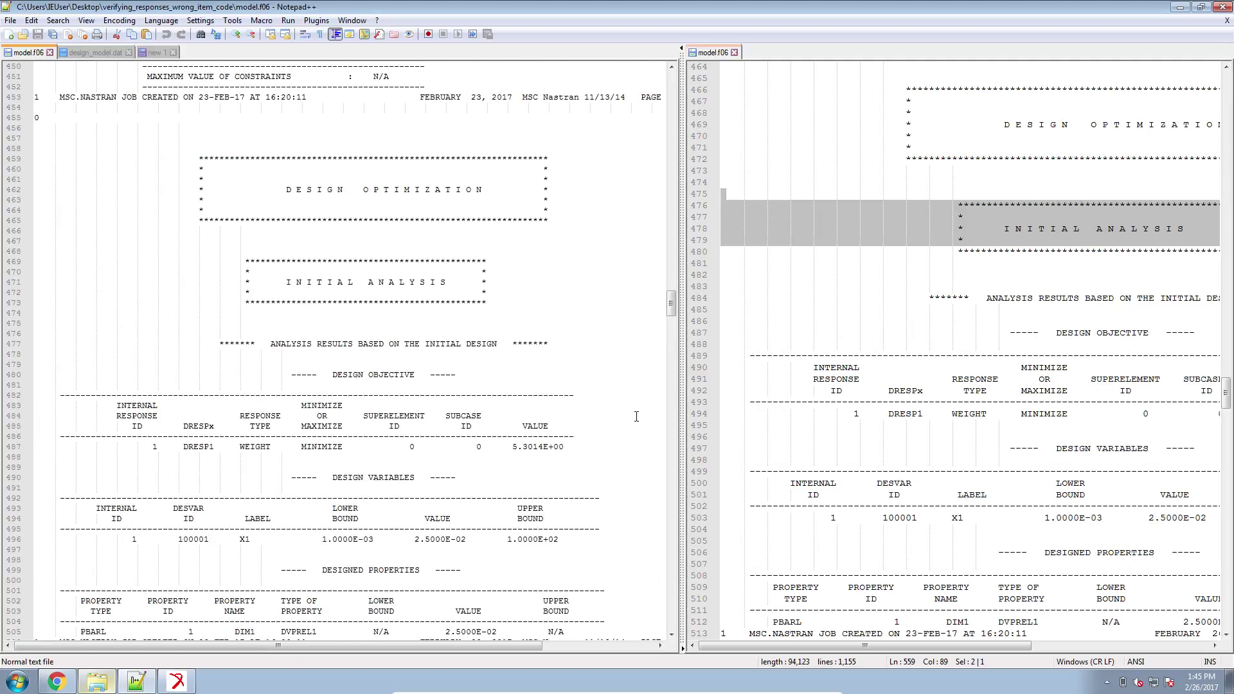
Scroll the corrected run's f06 to DESIGN CONSTRAINTS ON RESPONSES and highlight that heading.
click(770, 390)
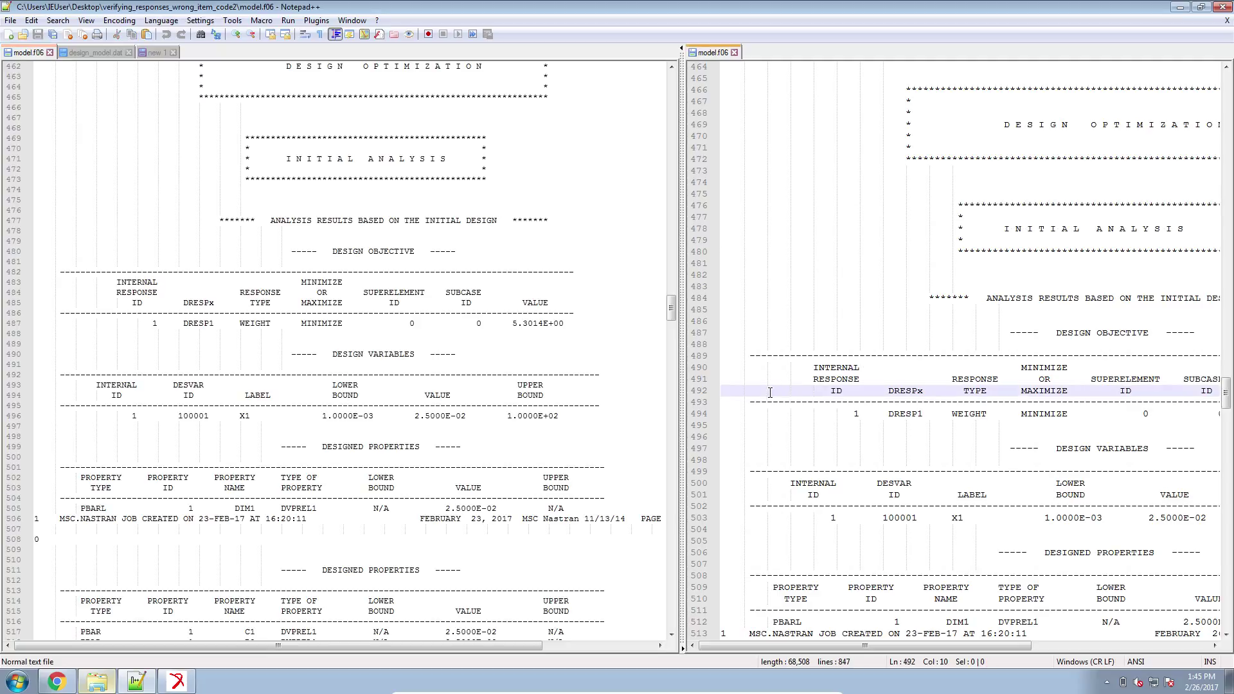
ctrl+scroll(770, 393, down, 2)
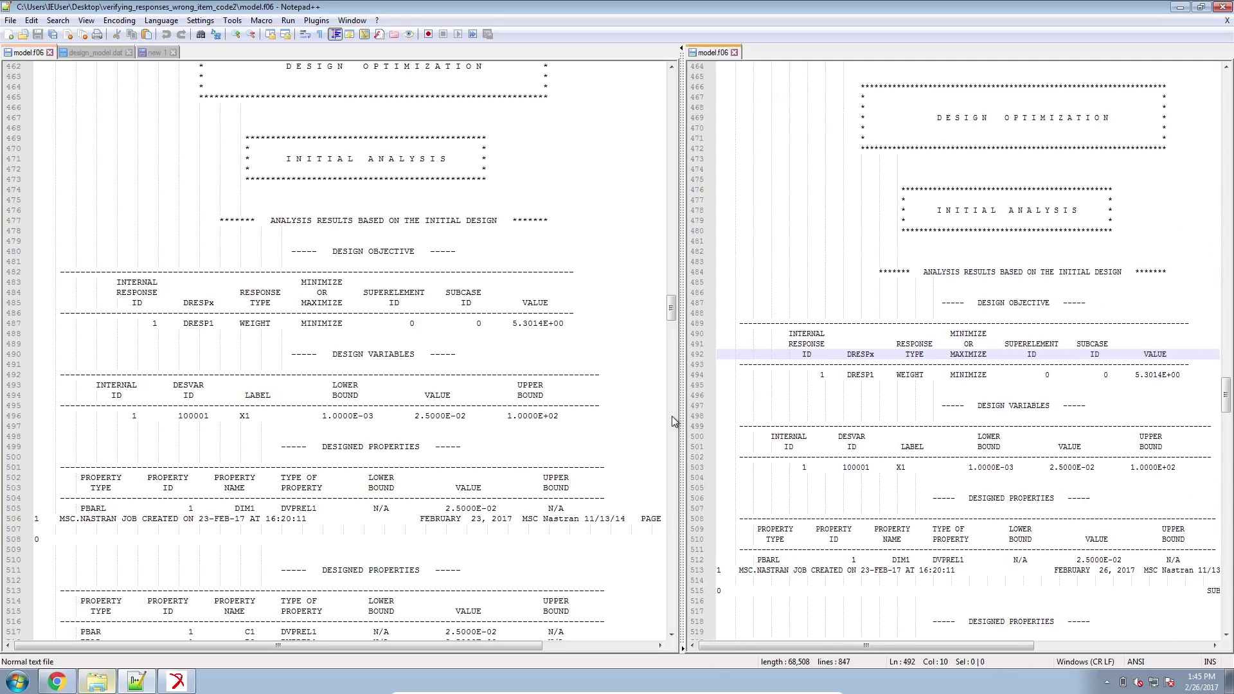
drag(682, 418, 628, 417)
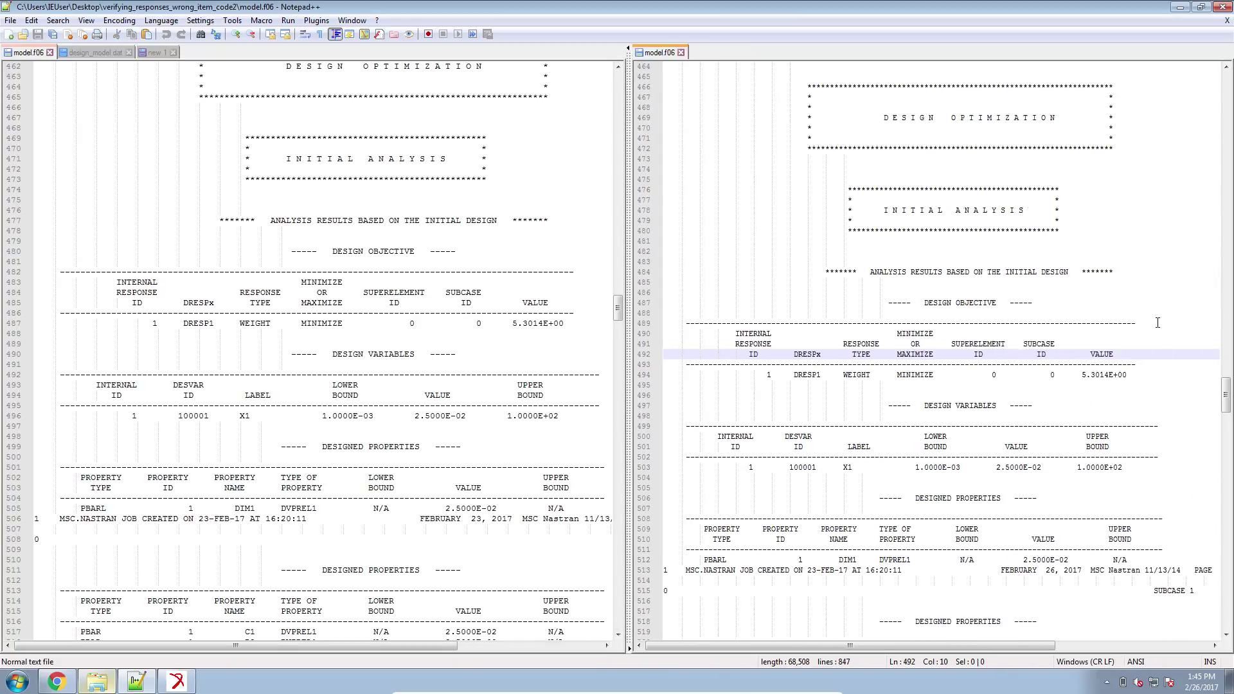
scroll(1158, 323, down, 3)
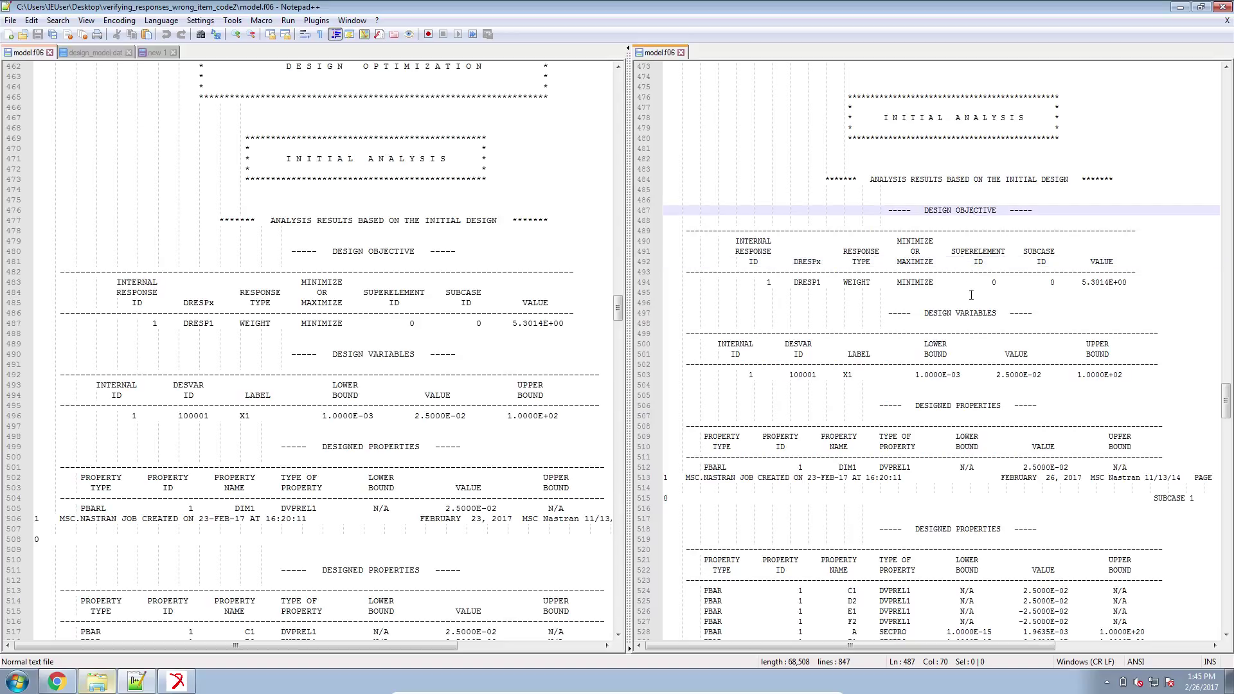
click(1019, 303)
click(1029, 416)
scroll(990, 449, down, 7)
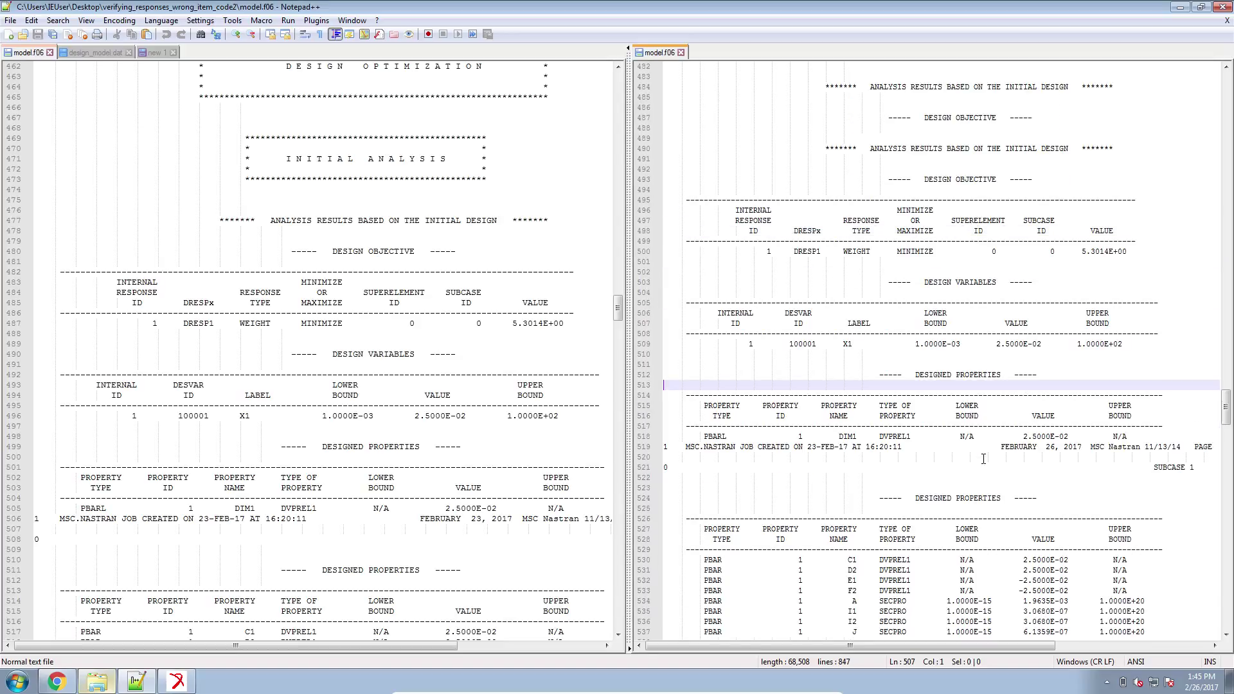
scroll(980, 467, down, 3)
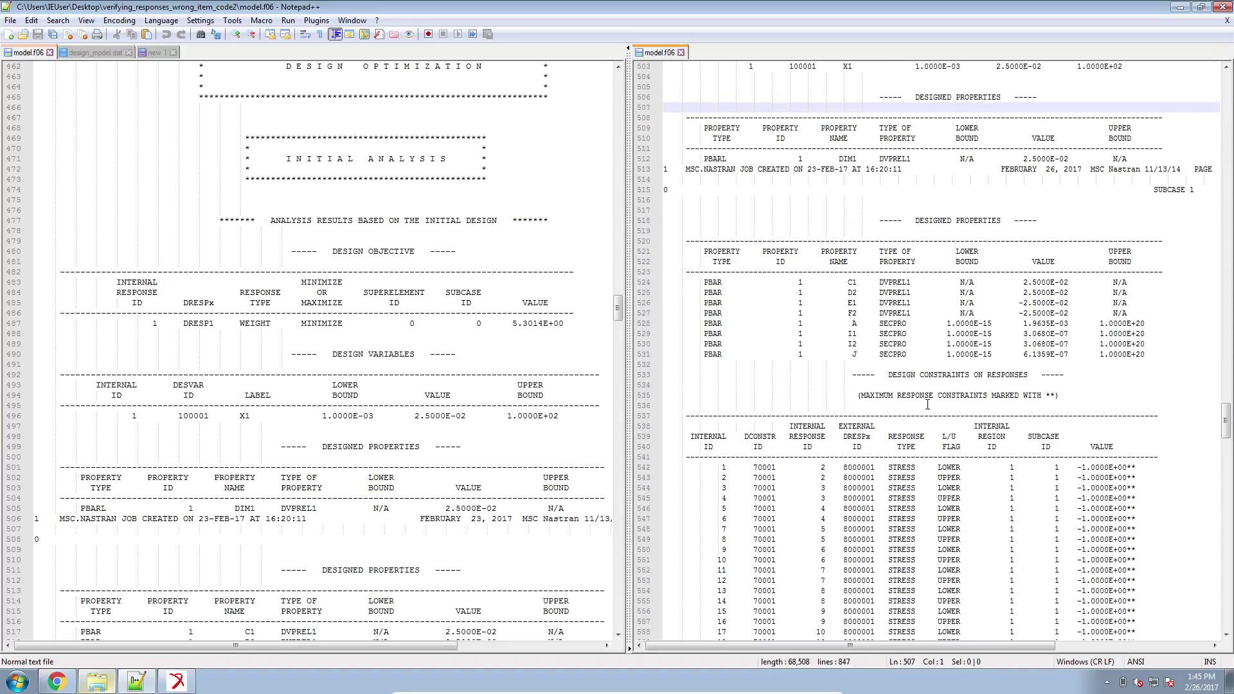
drag(885, 374, 1031, 374)
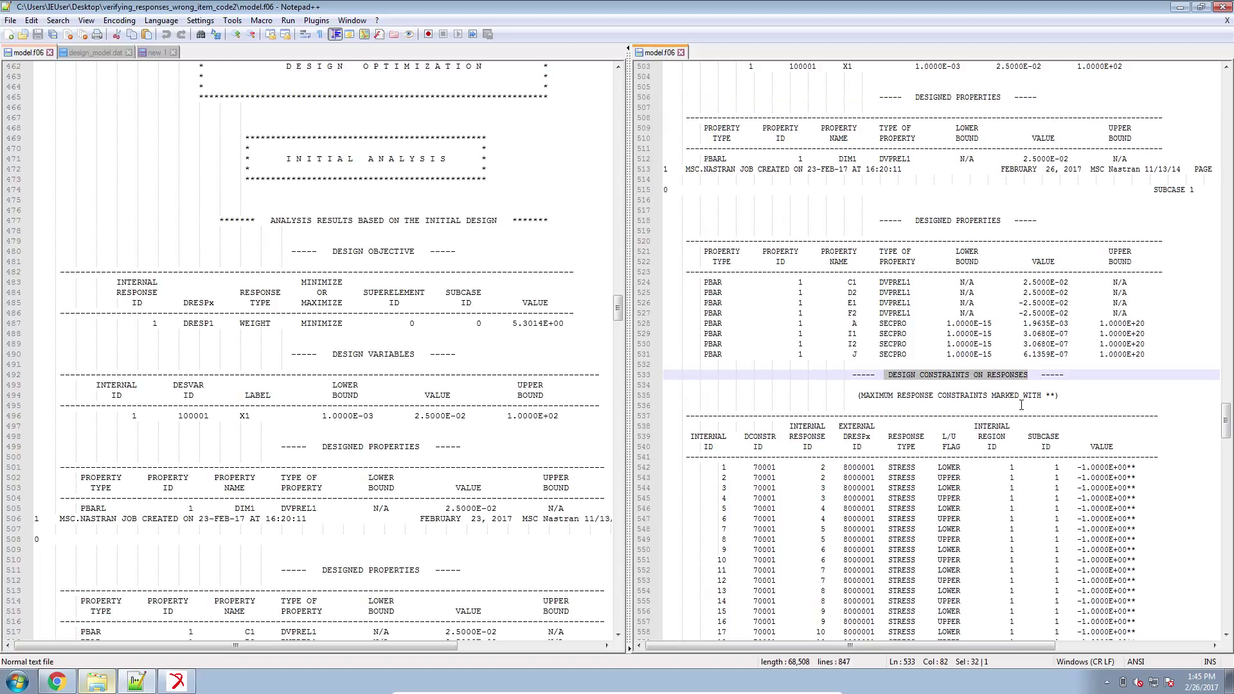
scroll(1022, 403, down, 8)
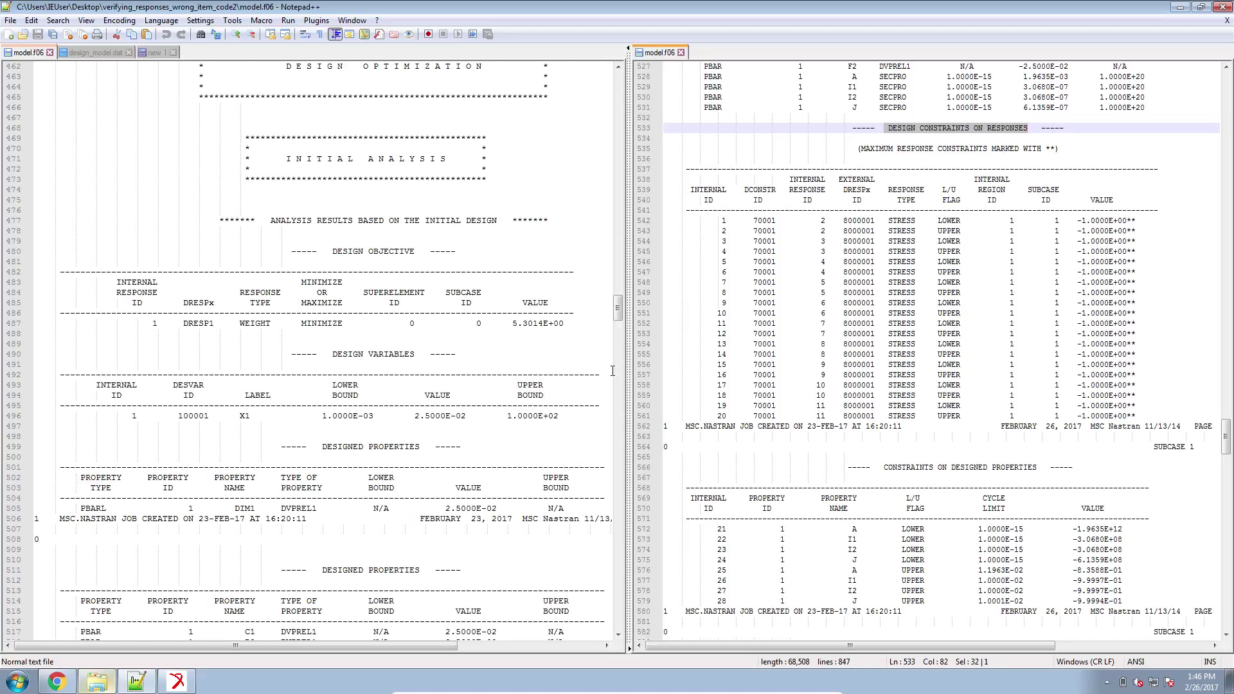
Show design_model.dat with its DRESP1 STRESS item code 2 and DCONSTR 110.E6 entries beside the rerun's f06.
click(324, 538)
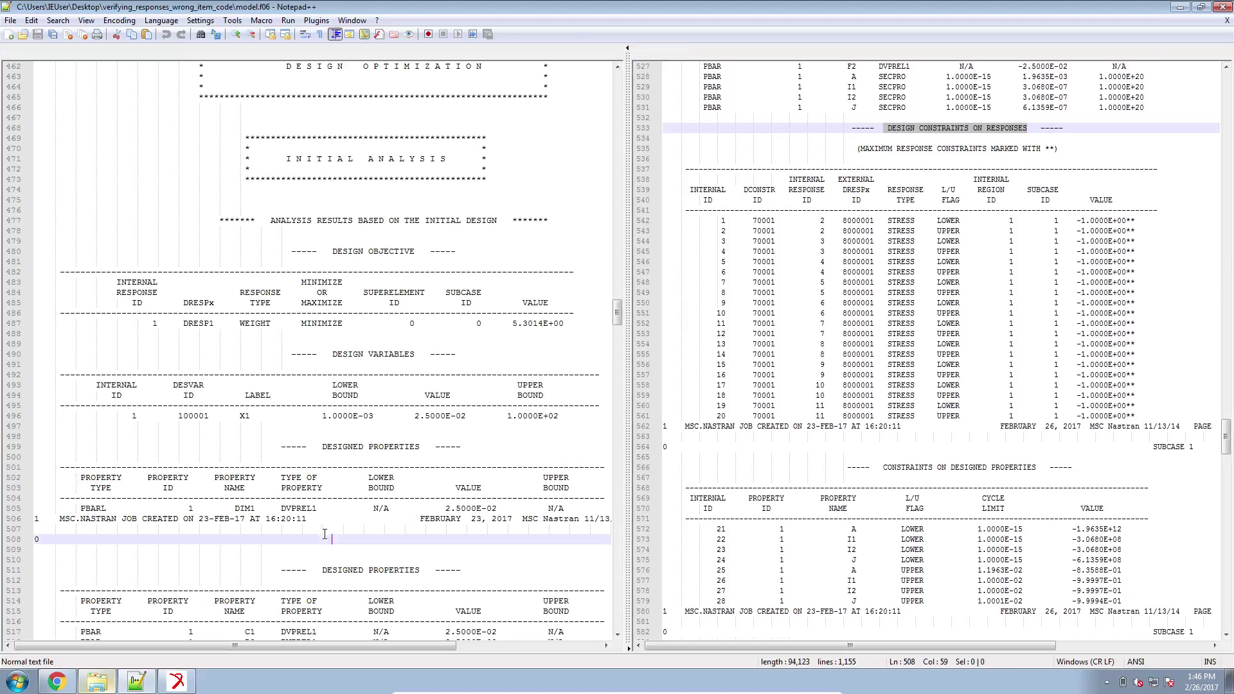
scroll(325, 534, down, 4)
scroll(324, 534, down, 8)
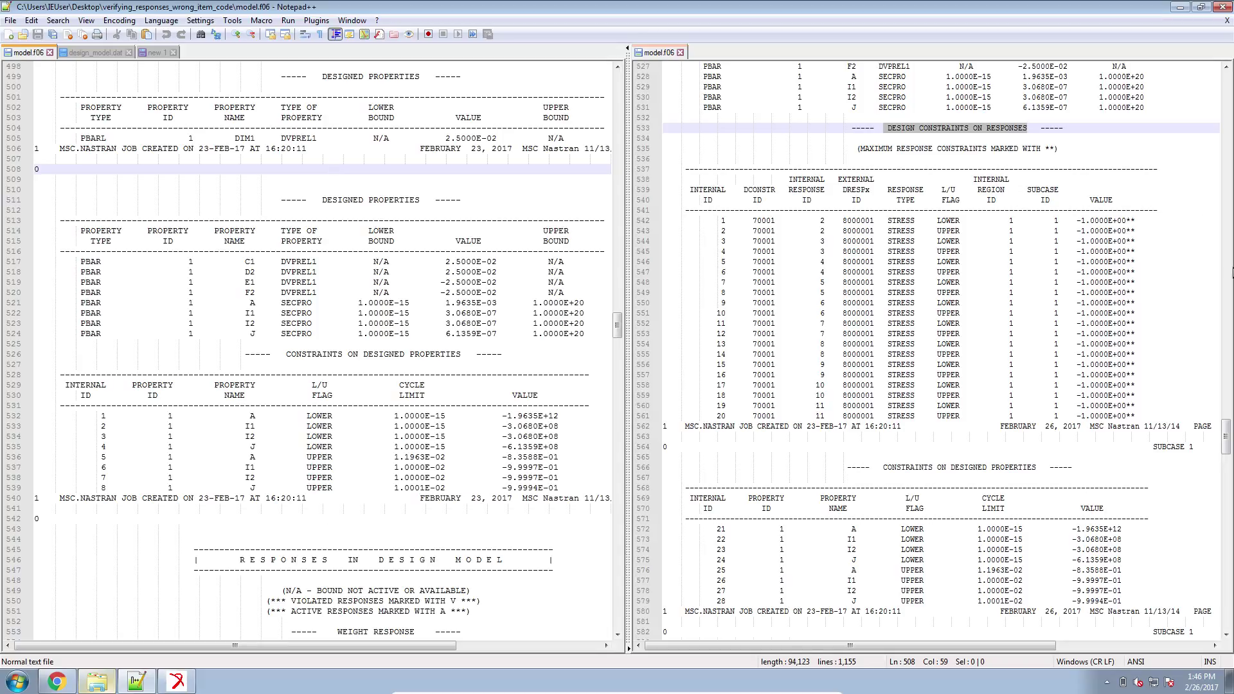
click(1126, 241)
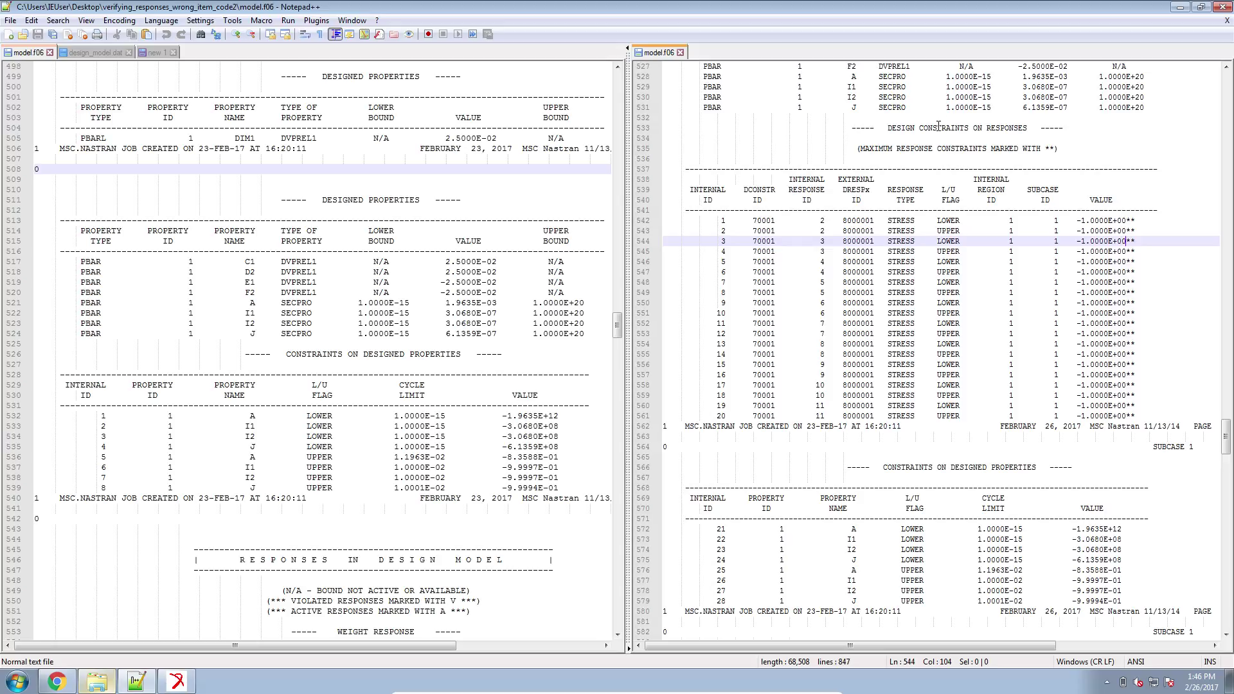
click(101, 52)
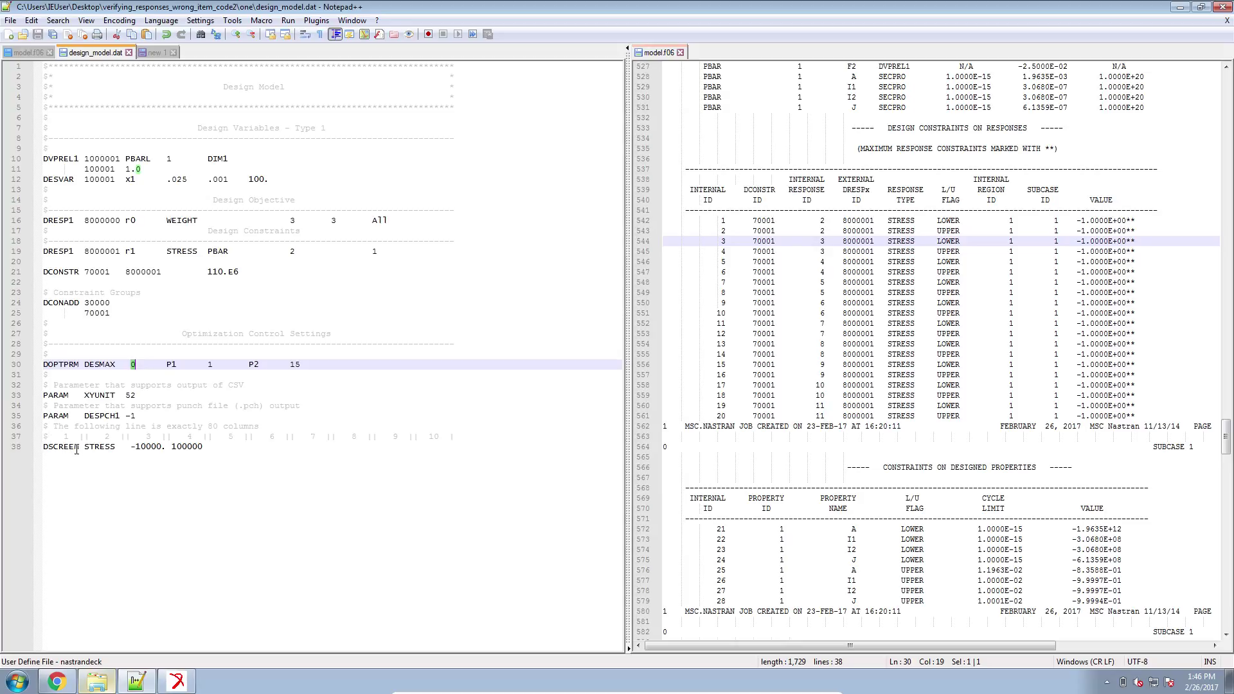
click(78, 447)
key(shift+End)
click(131, 448)
shift+click(165, 448)
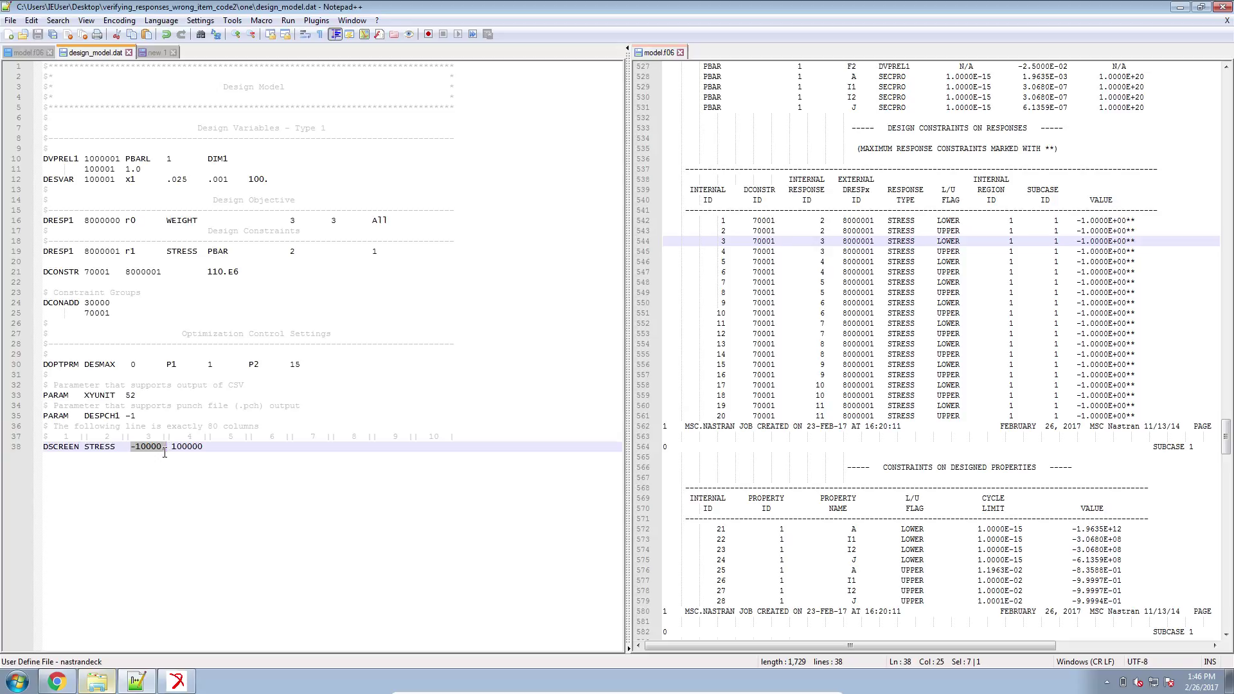
double_click(193, 448)
shift+click(189, 449)
key(End)
click(1089, 251)
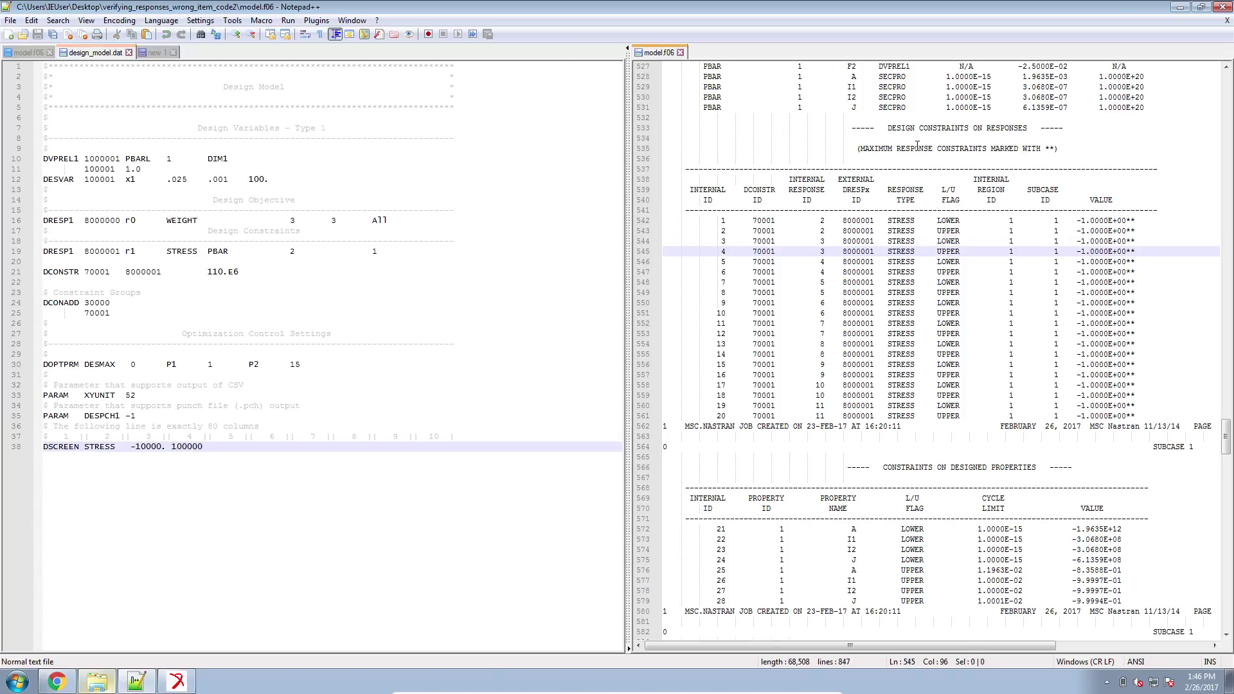
drag(888, 128, 1035, 132)
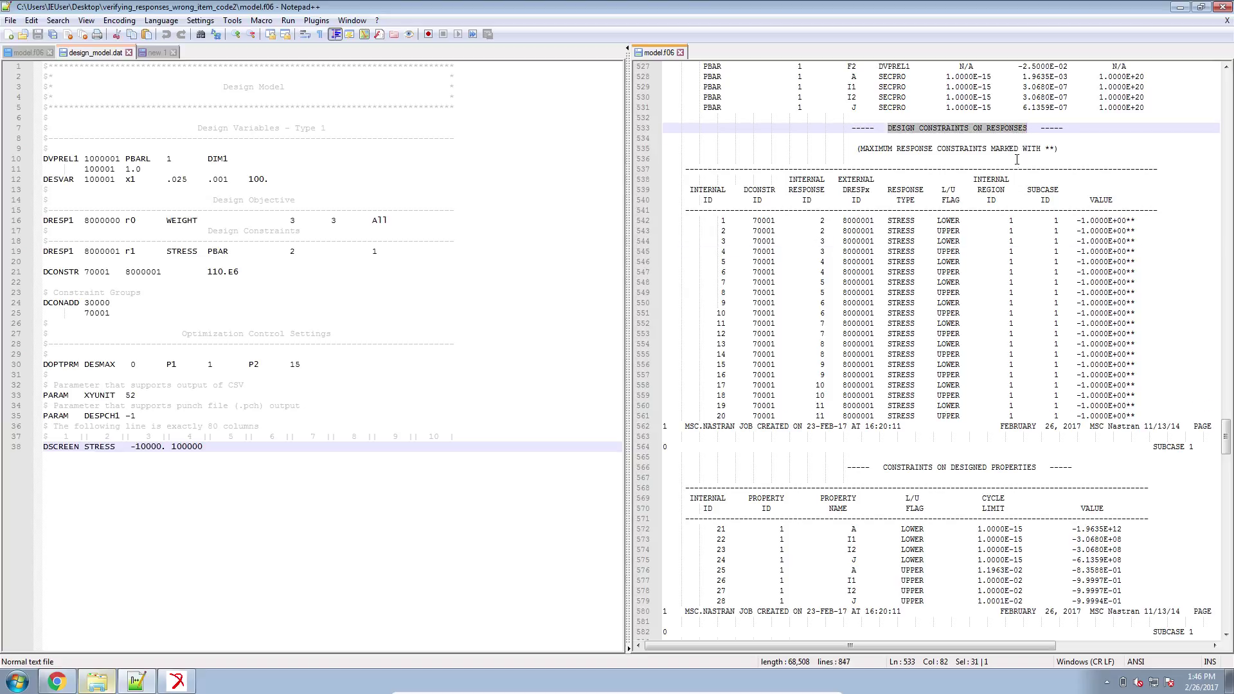
click(1079, 220)
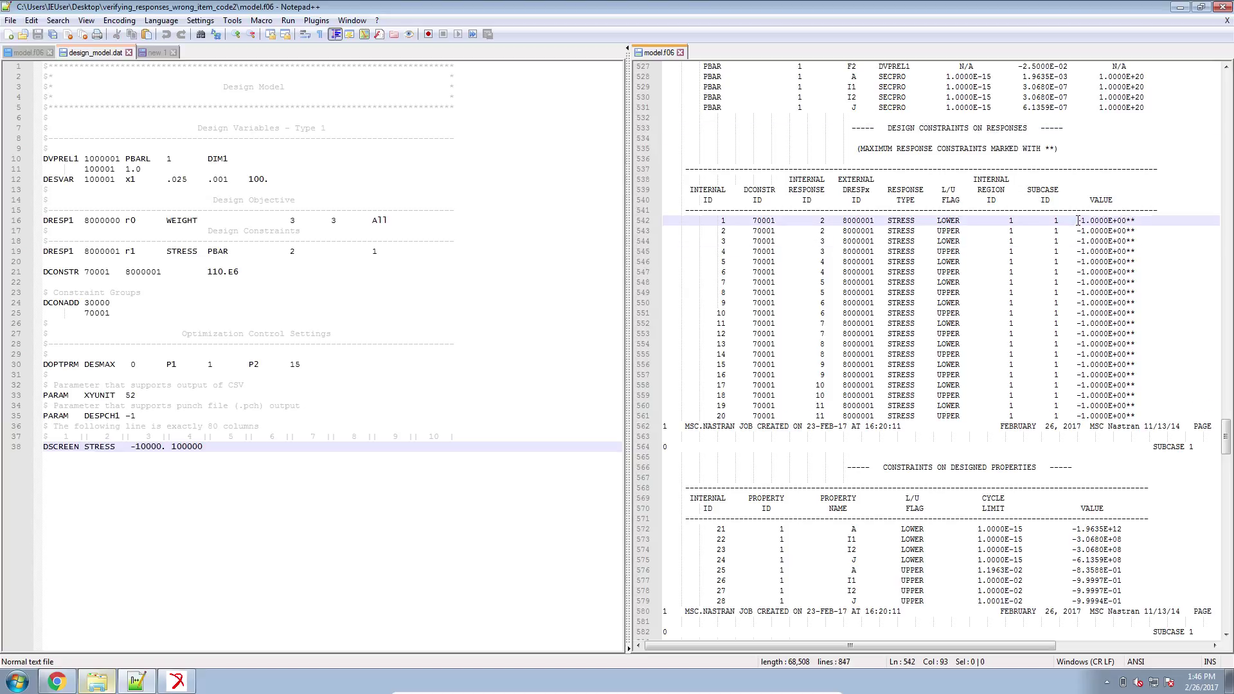
Select the stress constraints' VALUE column and internal response ID column in the rerun's f06.
alt+shift+drag(1085, 240, 1137, 412)
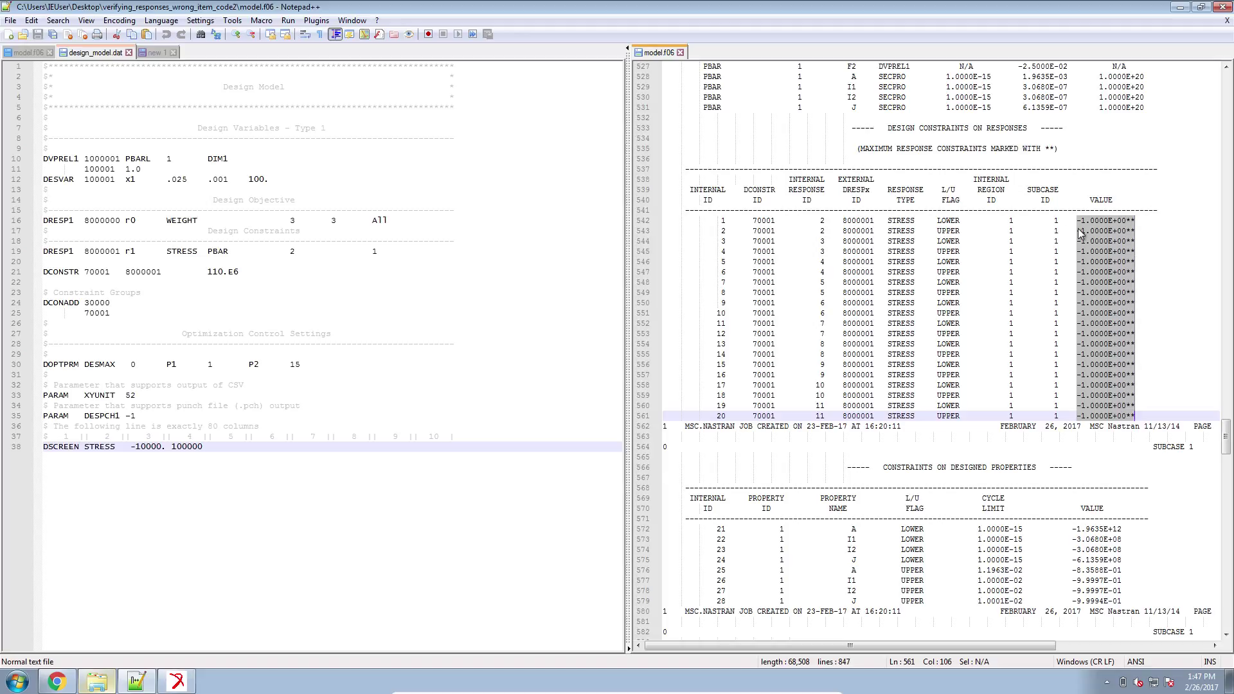
double_click(822, 231)
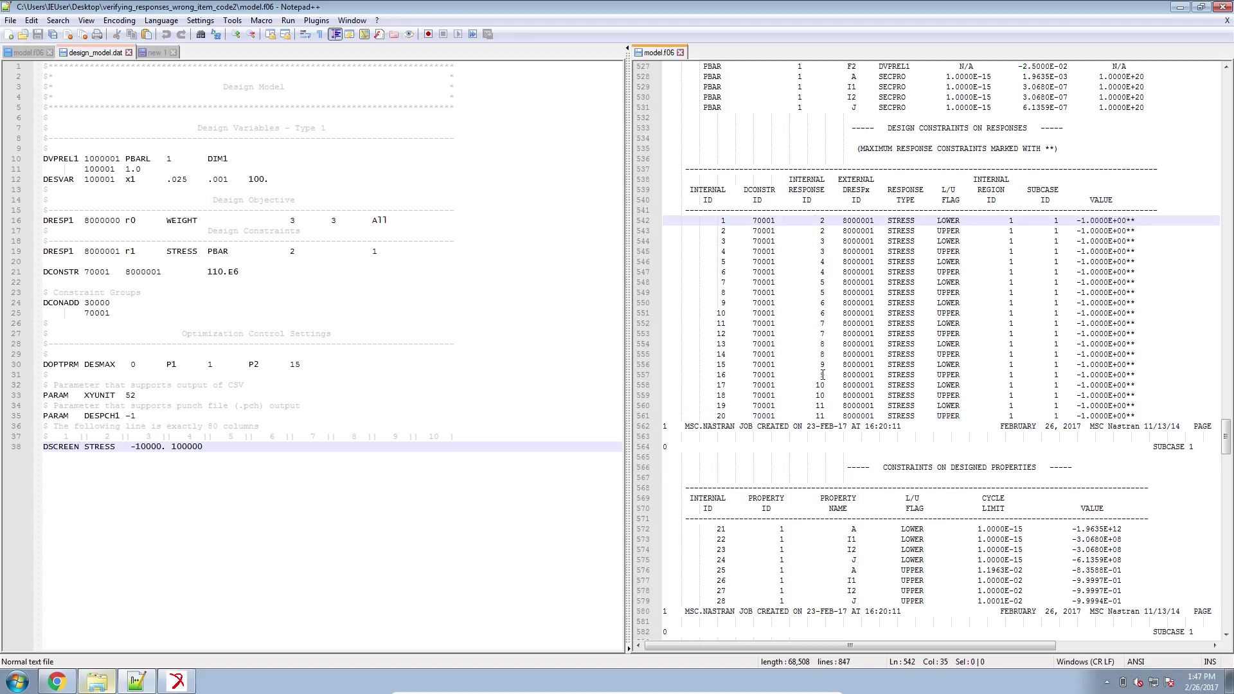
click(824, 416)
alt+shift+drag(820, 402, 817, 222)
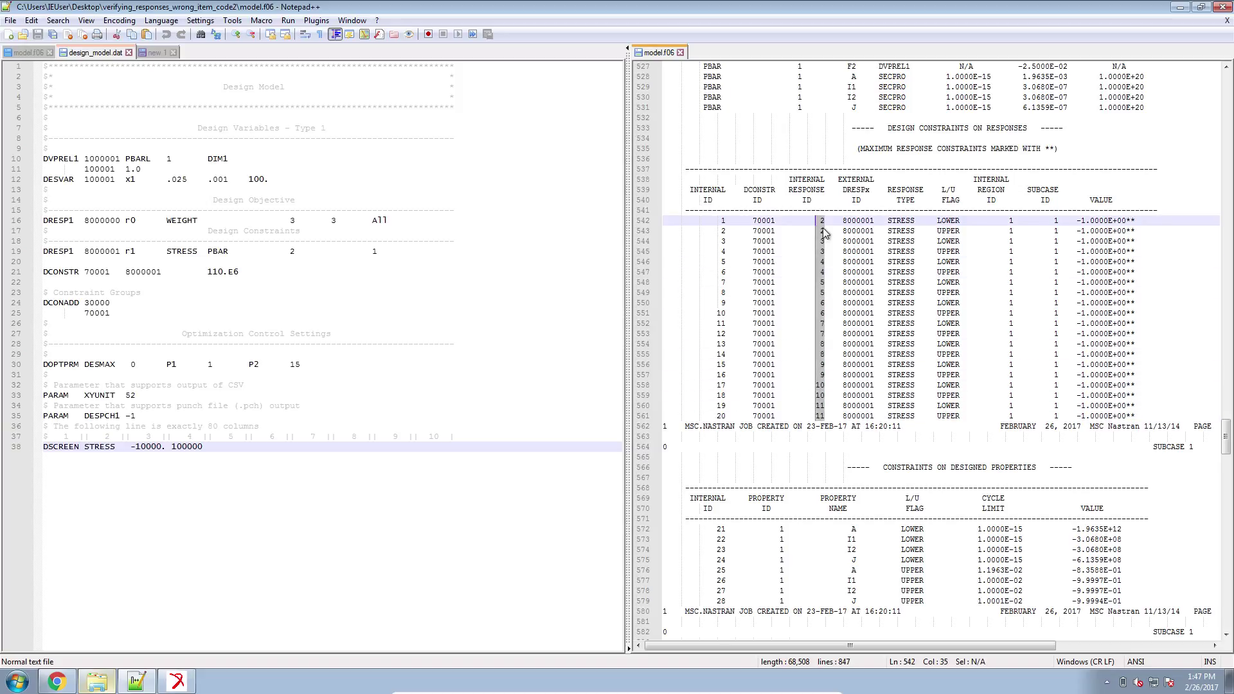
click(820, 416)
Mark the RESPONSES IN DESIGN MODEL heading and column-select internal response IDs 2 to 11.
scroll(946, 389, down, 6)
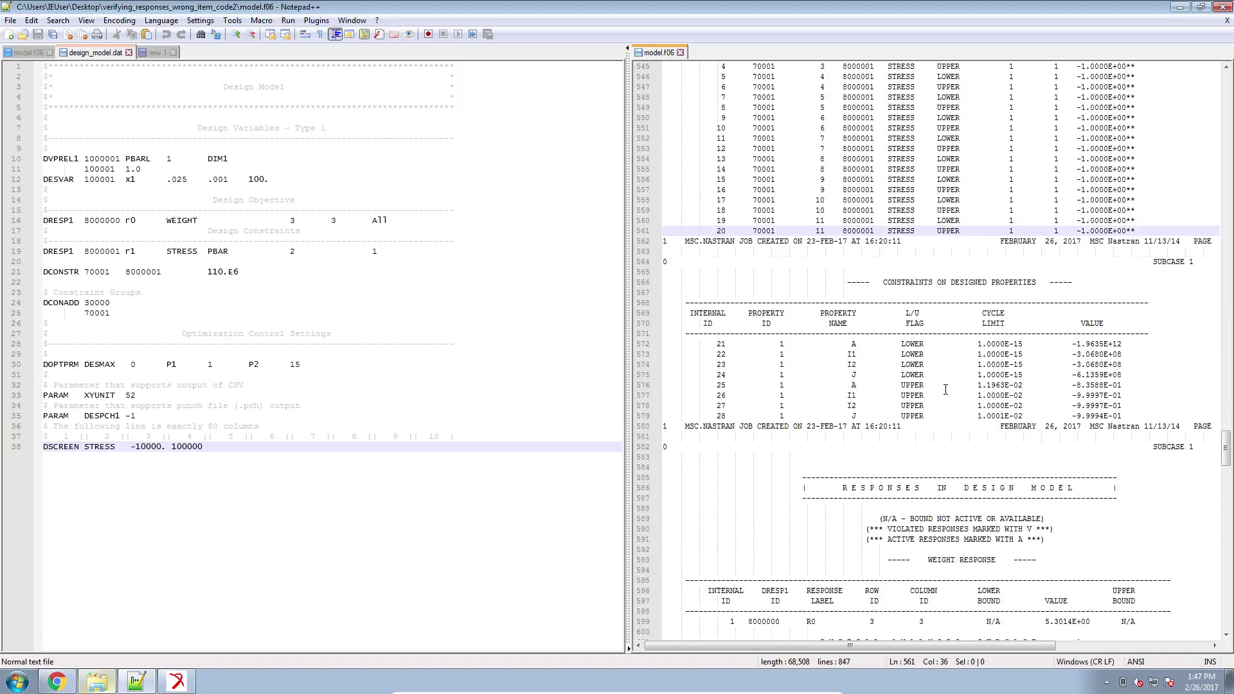
drag(838, 488, 1074, 491)
scroll(849, 219, up, 2)
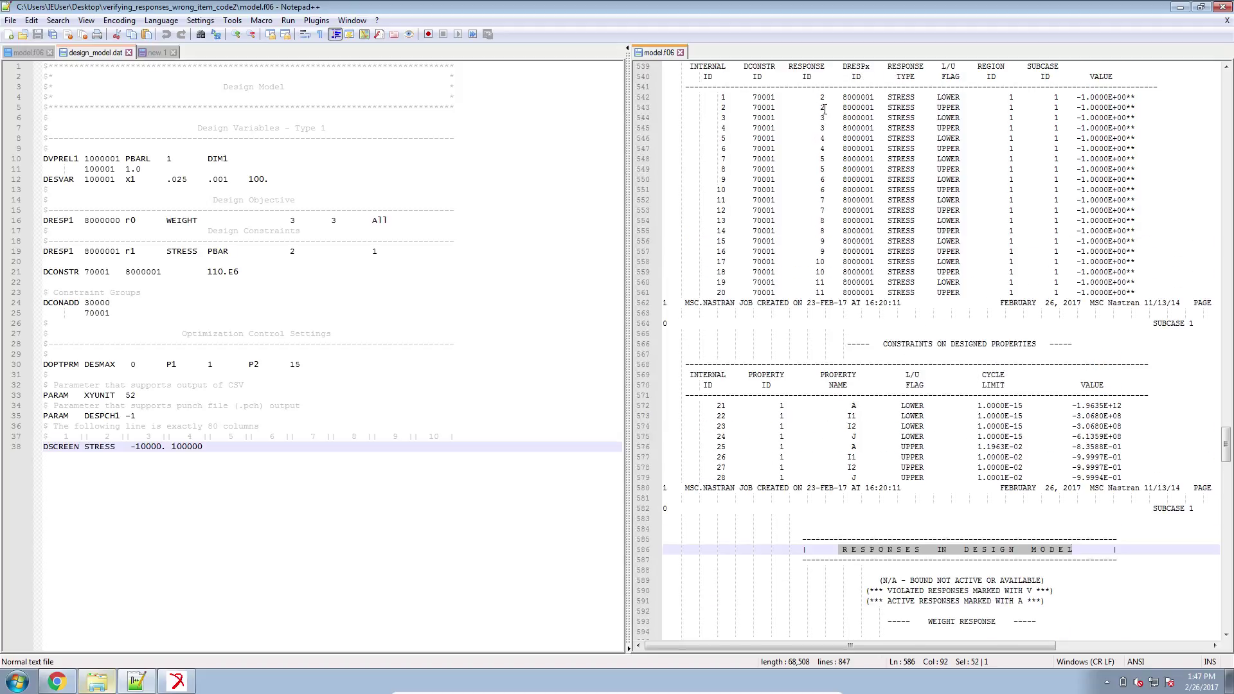
scroll(816, 253, down, 13)
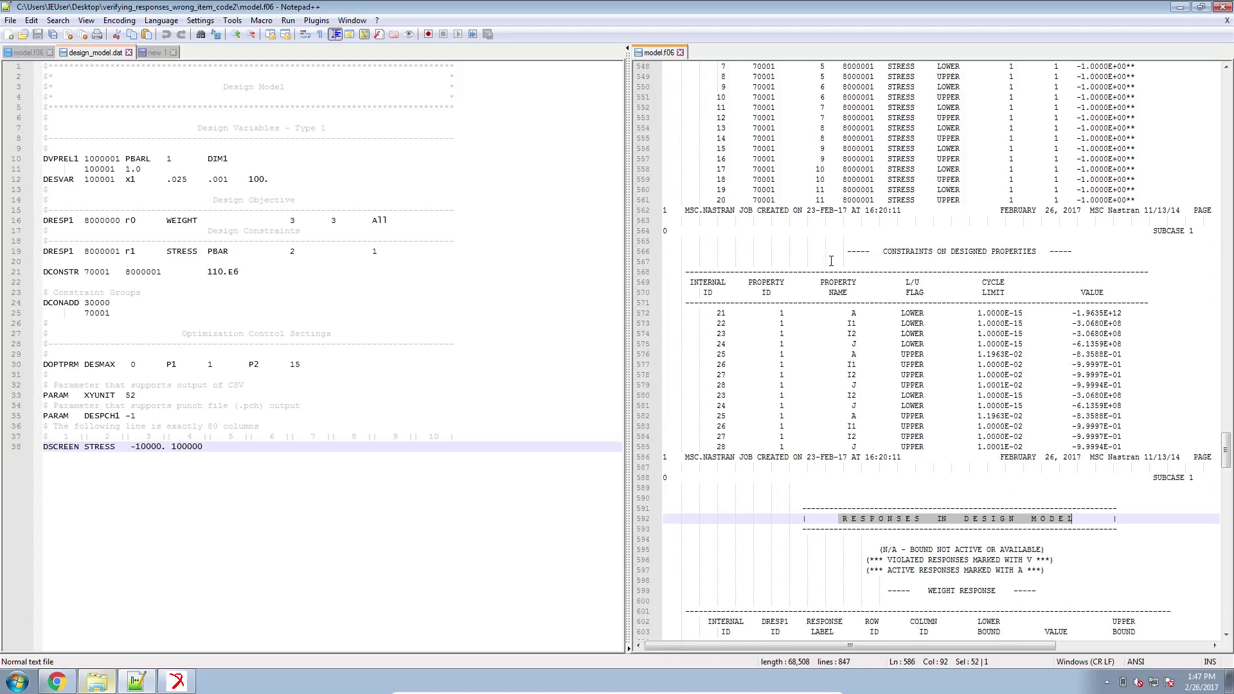
scroll(784, 321, down, 2)
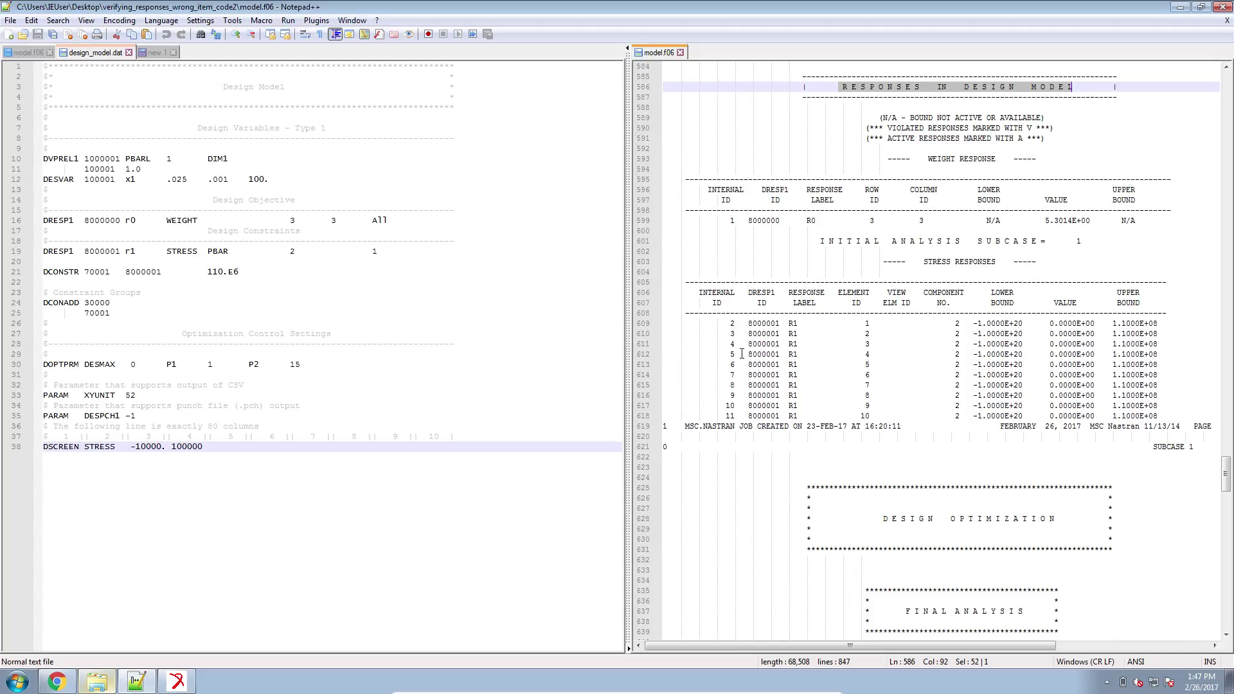
click(729, 332)
click(734, 415)
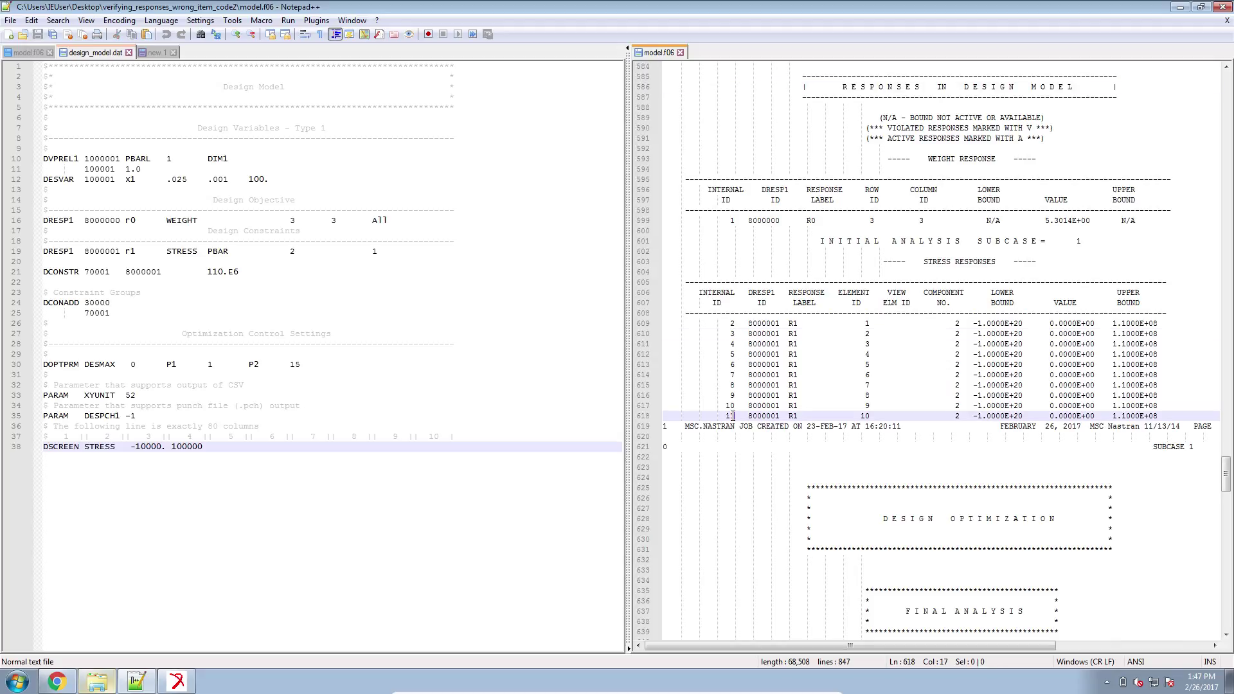
alt+drag(735, 415, 724, 321)
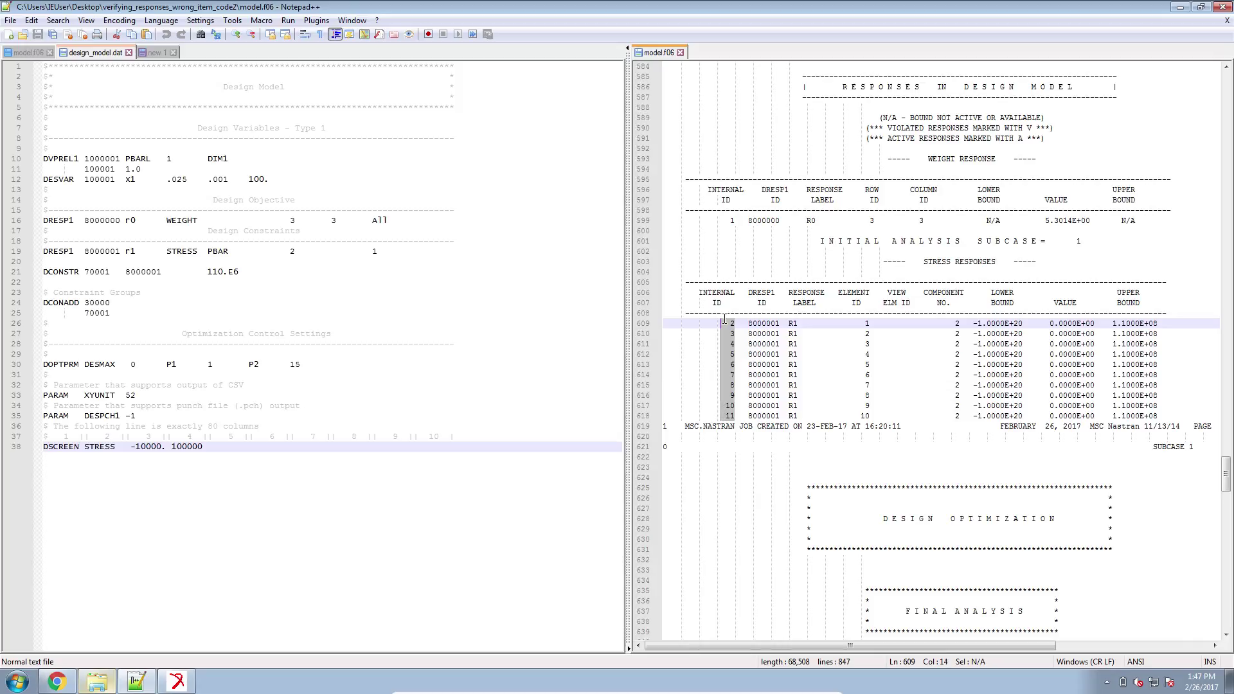
click(32, 52)
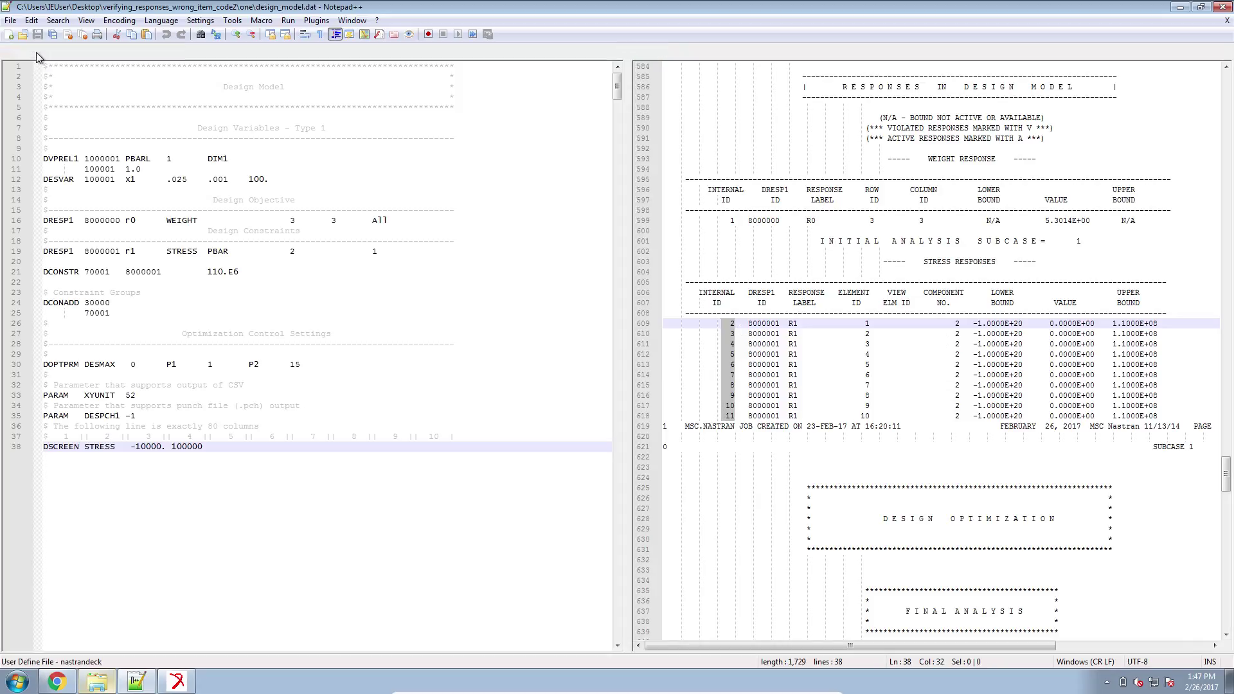
Compare the earlier run's f06 constraints and responses with the new run's alongside design_model.dat.
scroll(240, 381, down, 7)
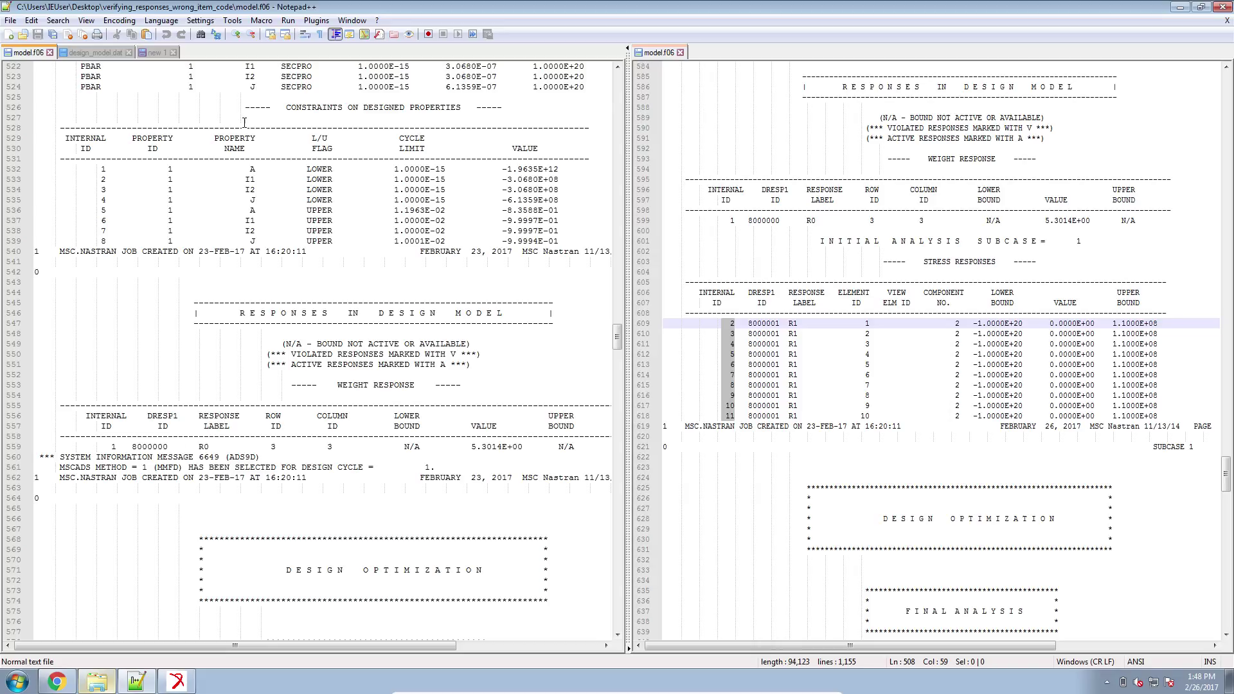
click(66, 51)
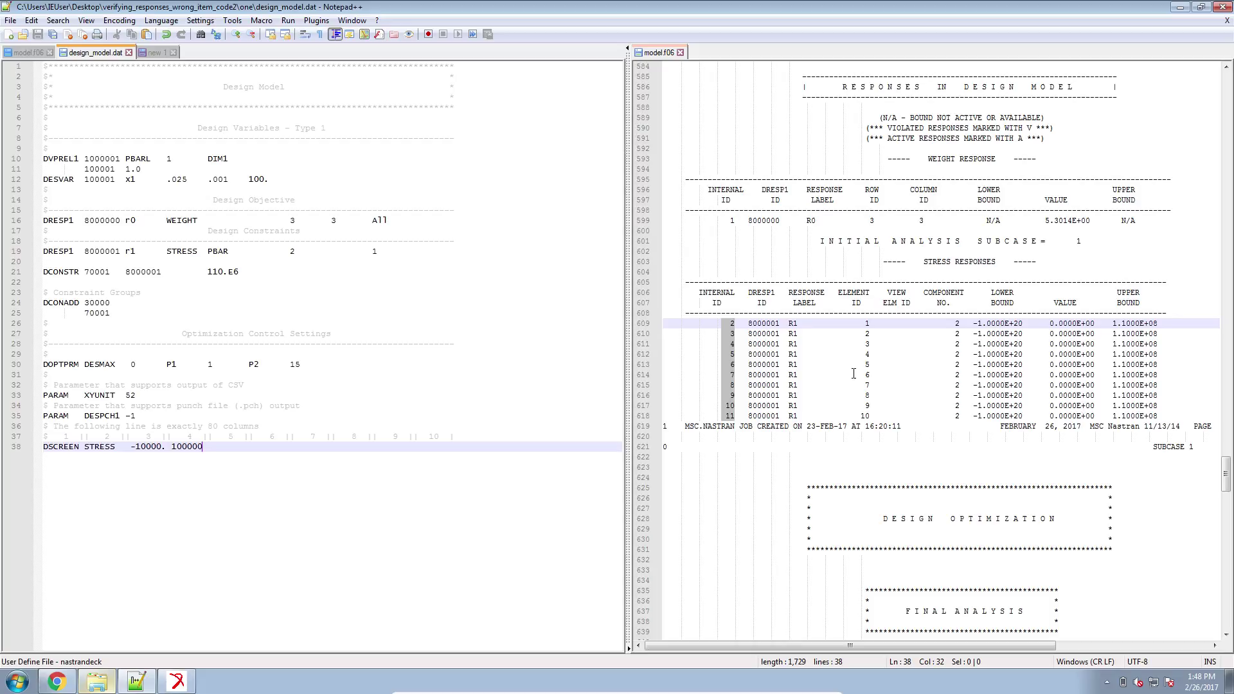
scroll(779, 376, up, 7)
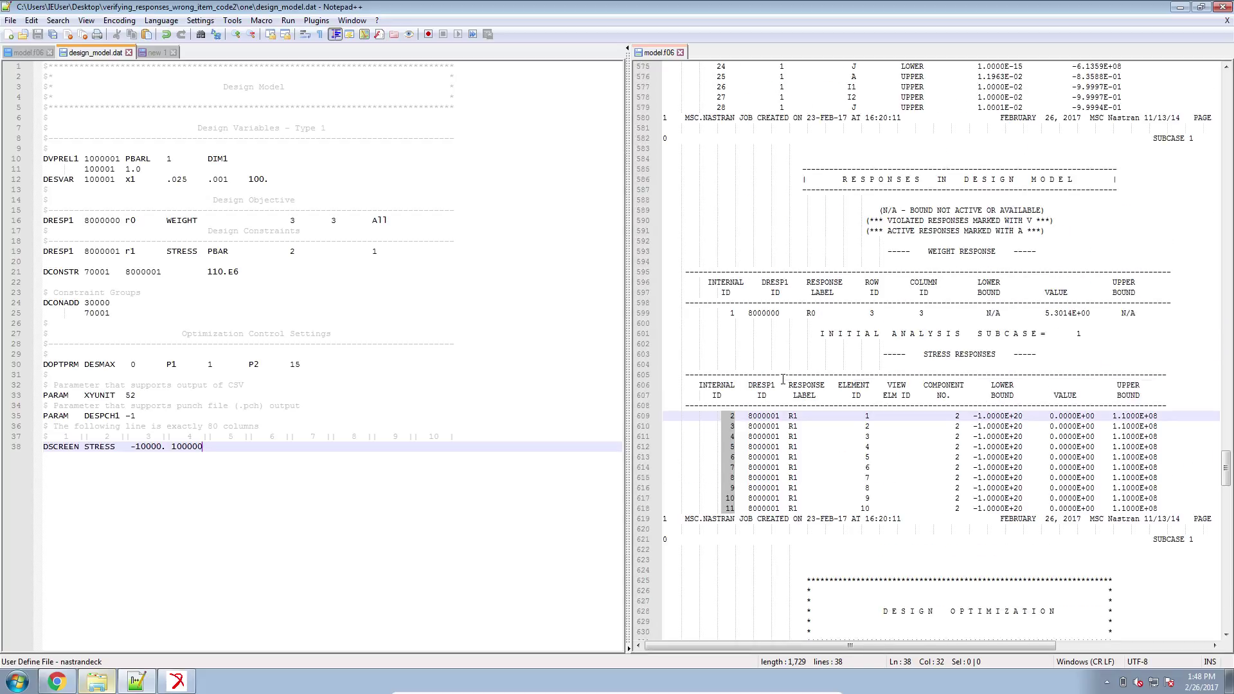
scroll(782, 380, up, 7)
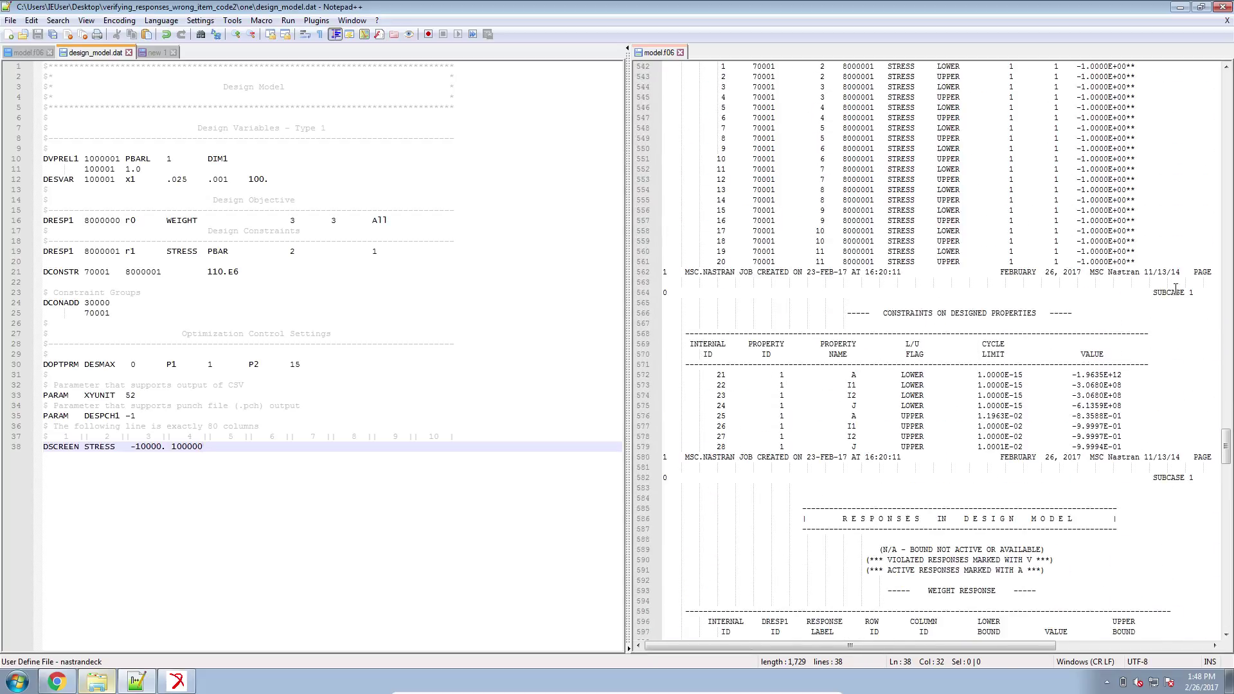
scroll(1175, 290, up, 3)
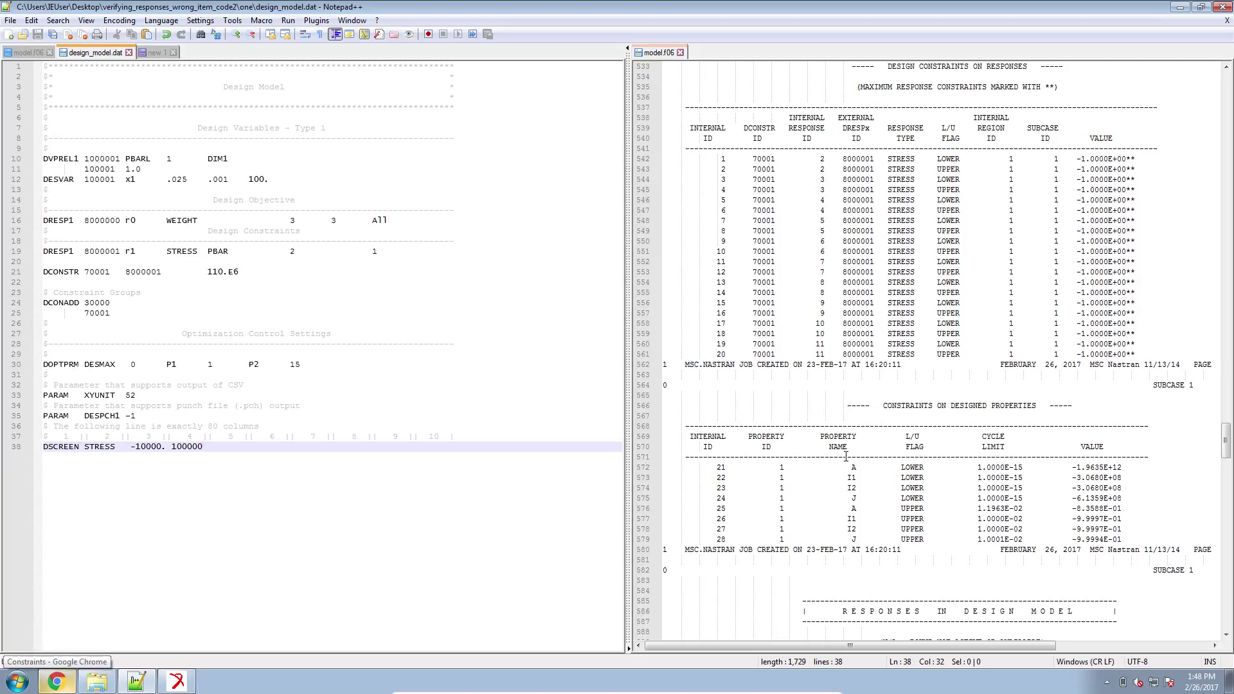
scroll(874, 446, down, 10)
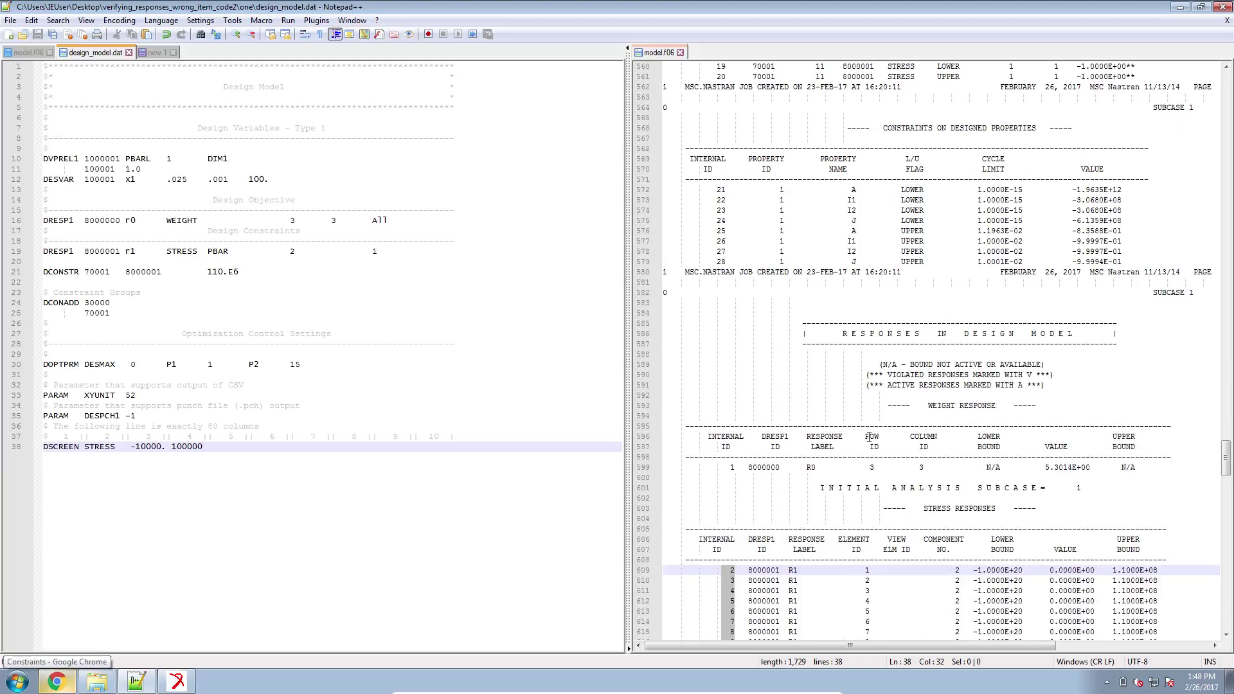
scroll(870, 437, down, 6)
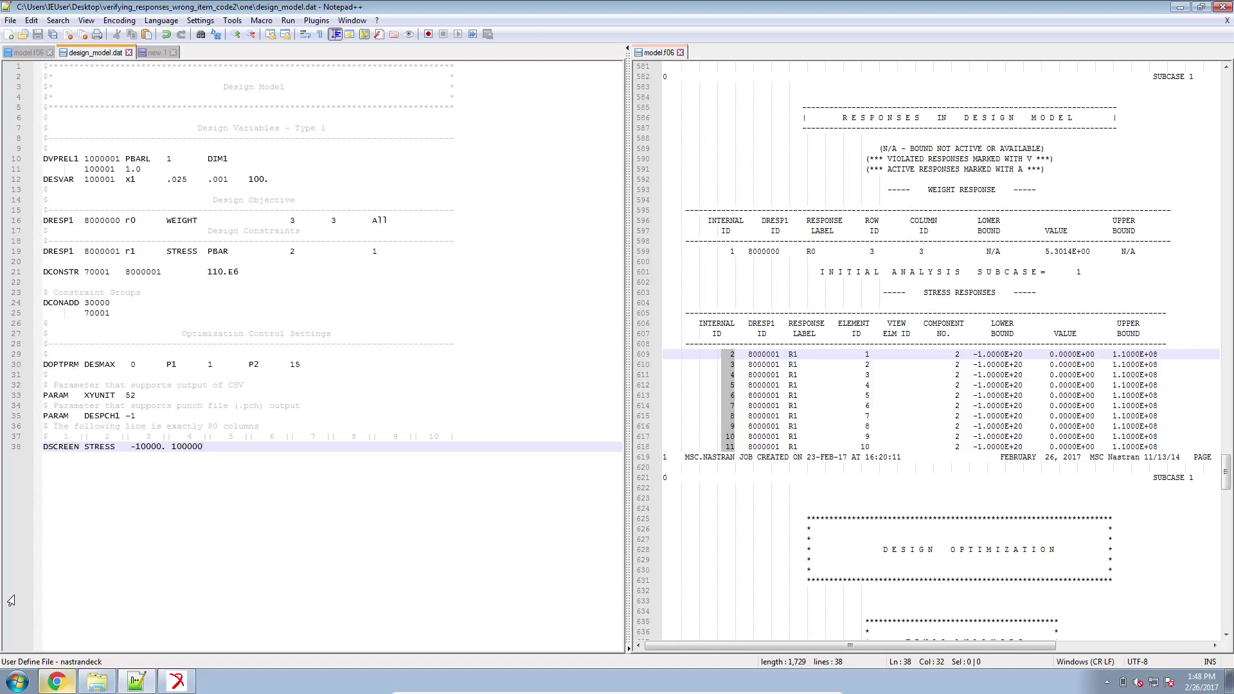
click(174, 682)
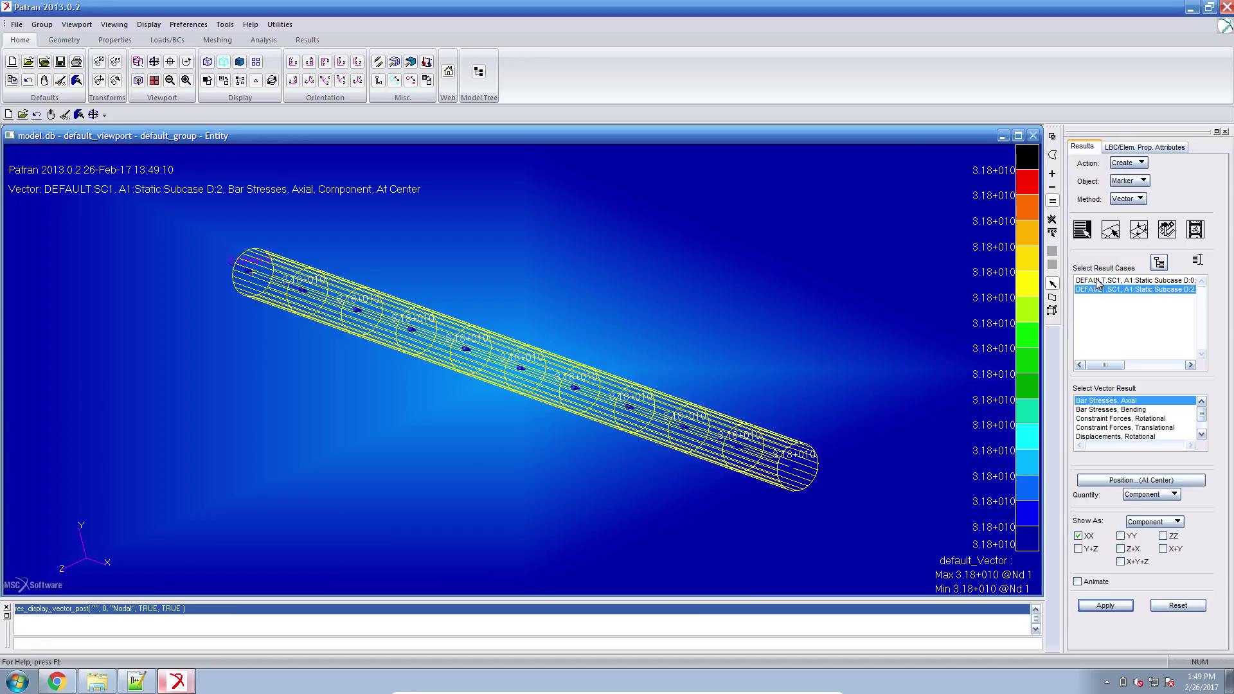
Plot axial bar stress for the D:0 result case, reading 5.09+007, then return to Notepad++.
click(1098, 281)
click(1107, 606)
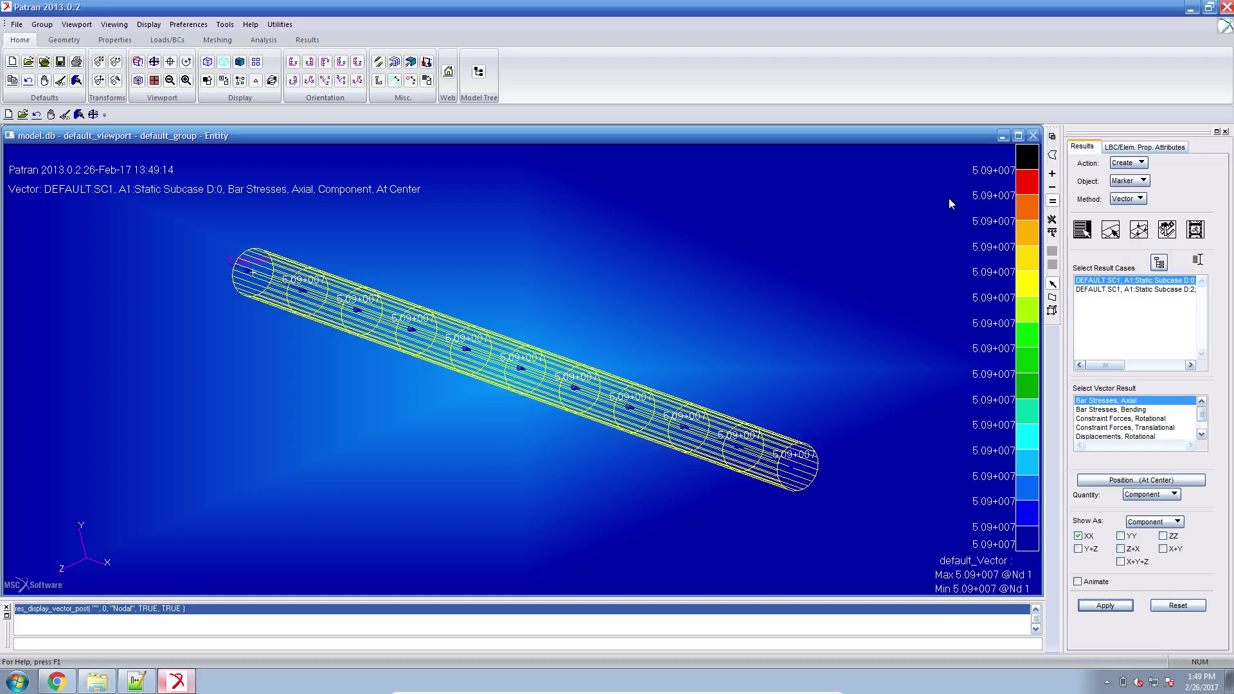
click(133, 683)
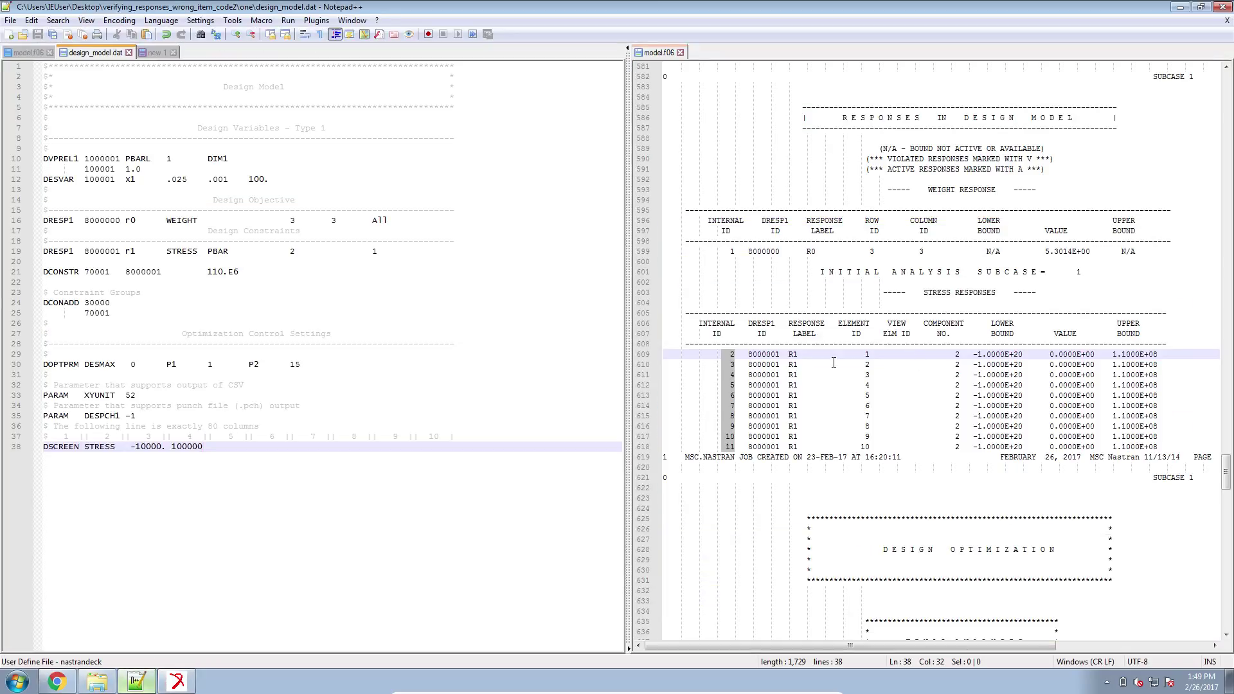
Review the r1 stress constraint's PBAR property type, ATTi 1 and ATTA 2, then leave VirtualBox full screen.
click(57, 682)
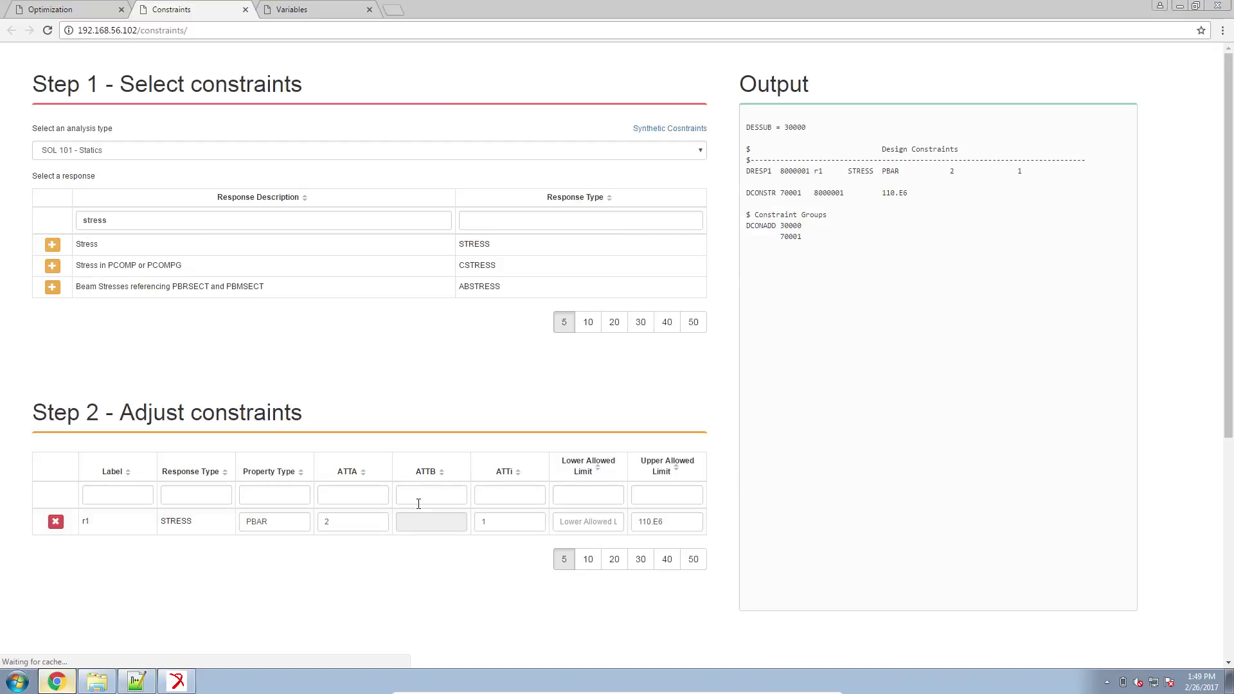
scroll(399, 514, down, 2)
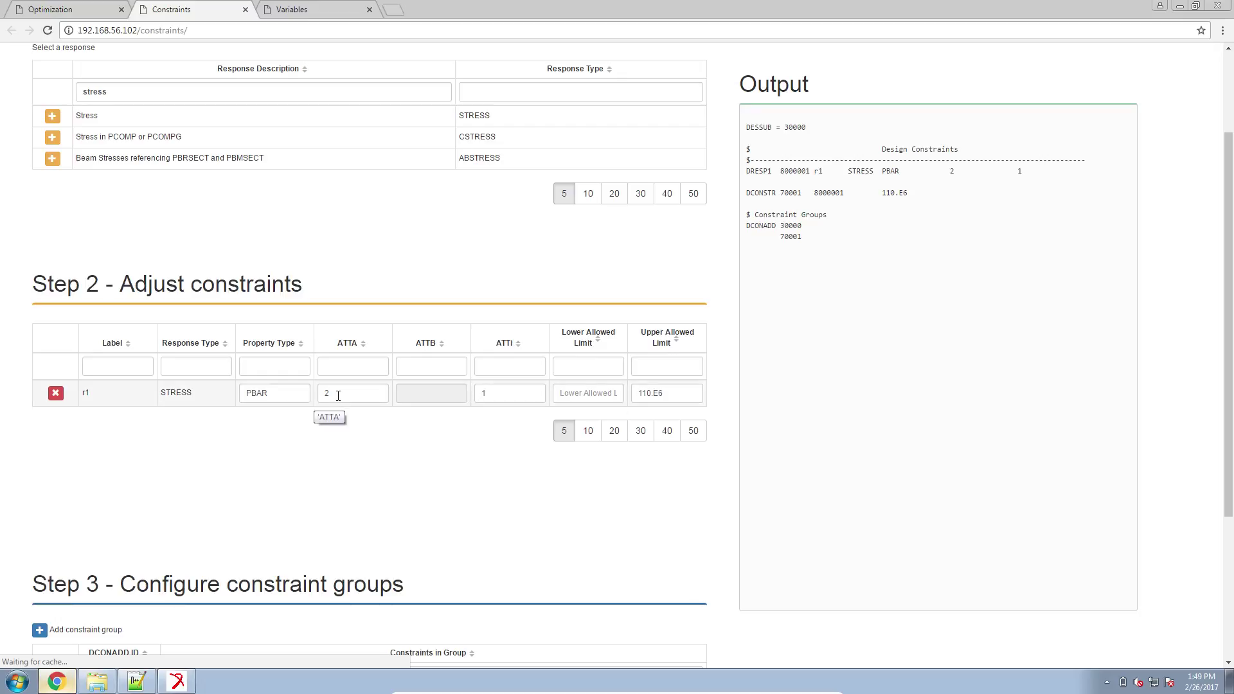
click(526, 399)
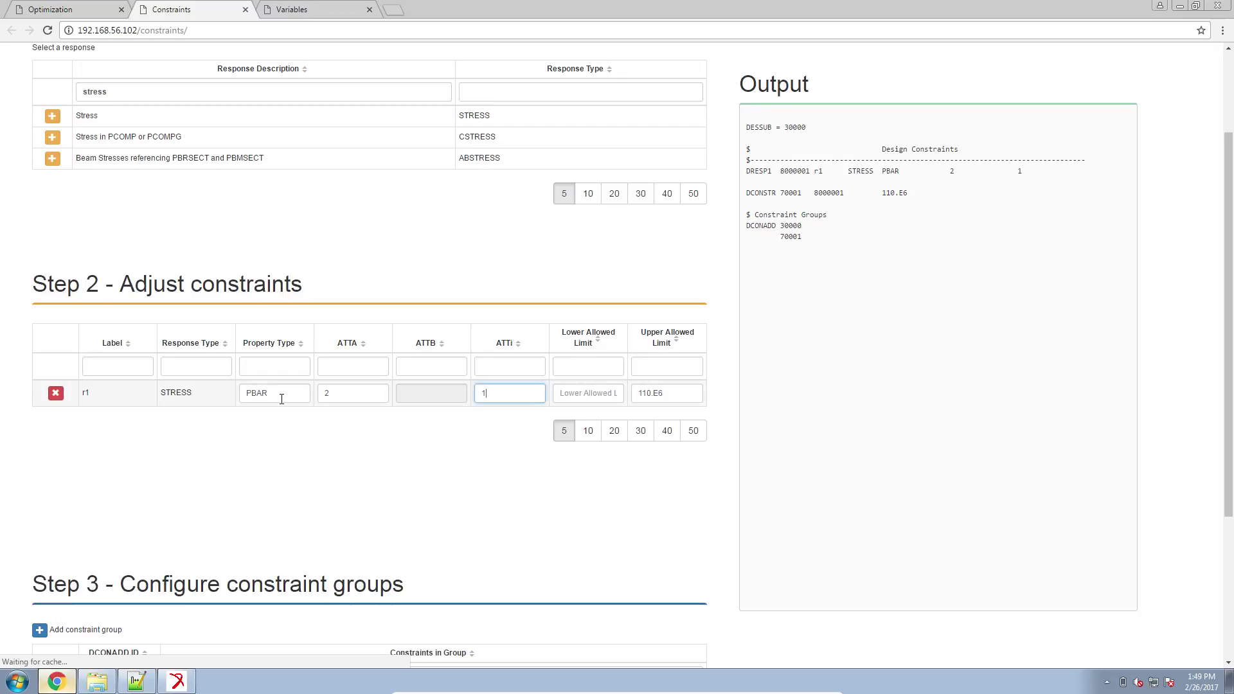
key(shift+Tab)
key(shift+Tab)
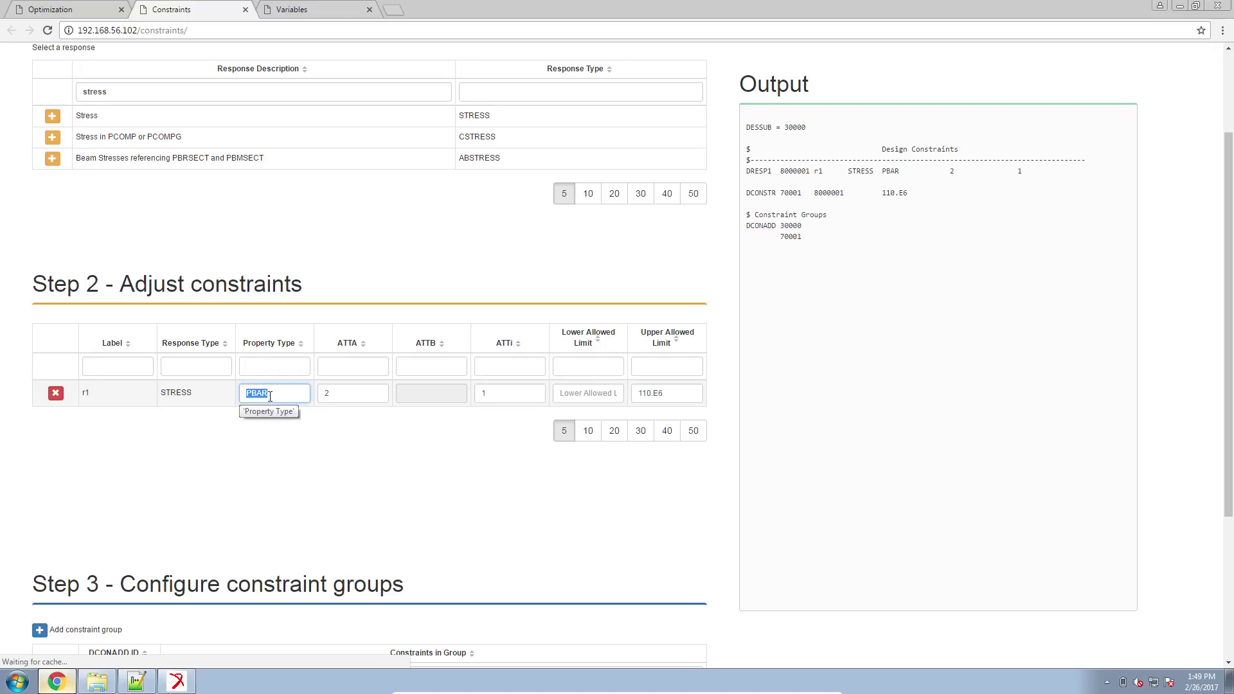
click(477, 394)
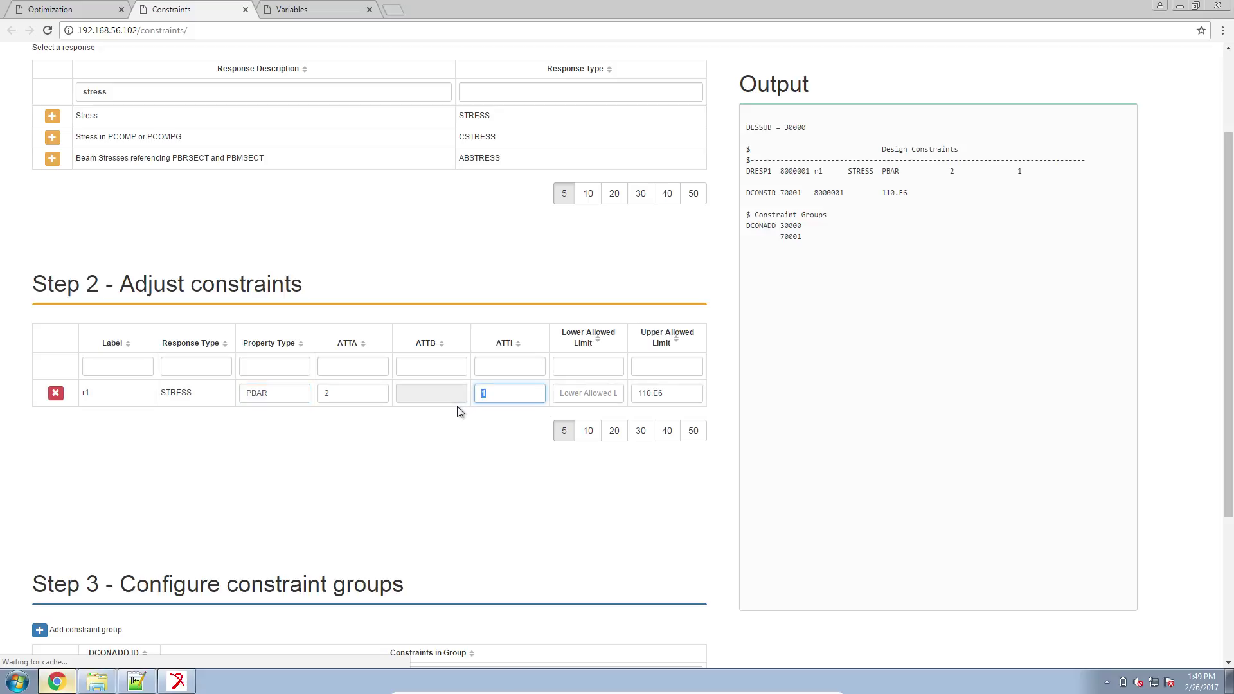
click(326, 395)
drag(326, 395, 355, 403)
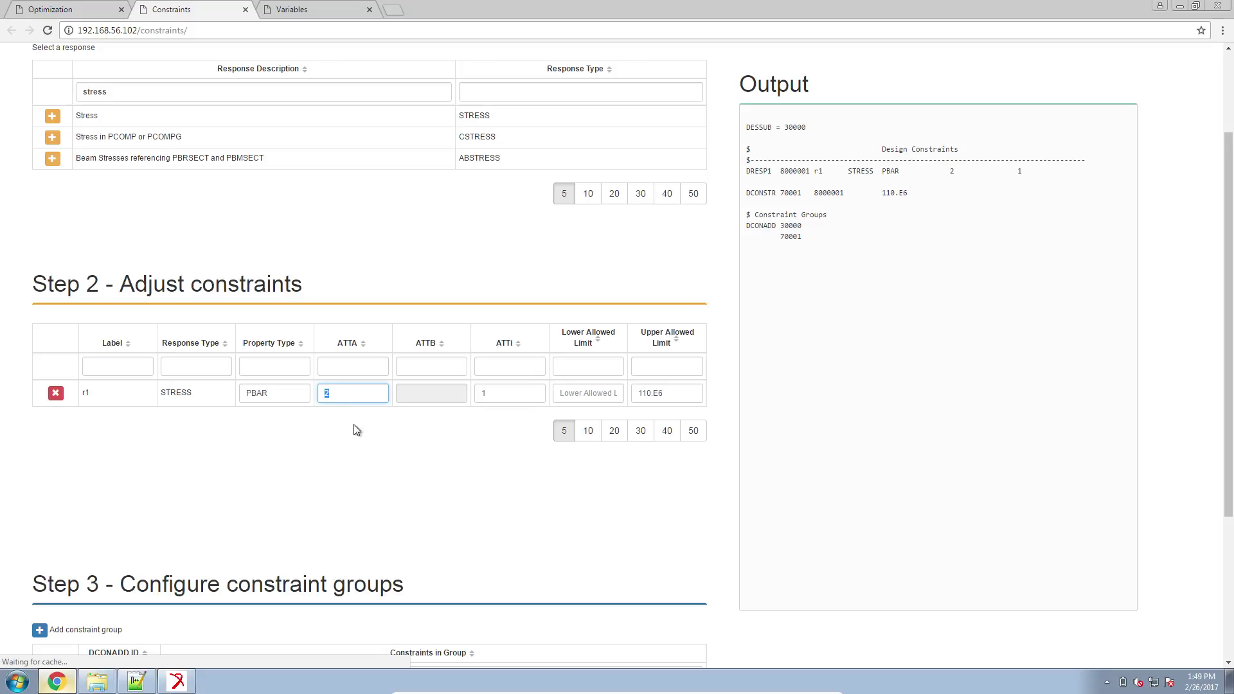
click(310, 691)
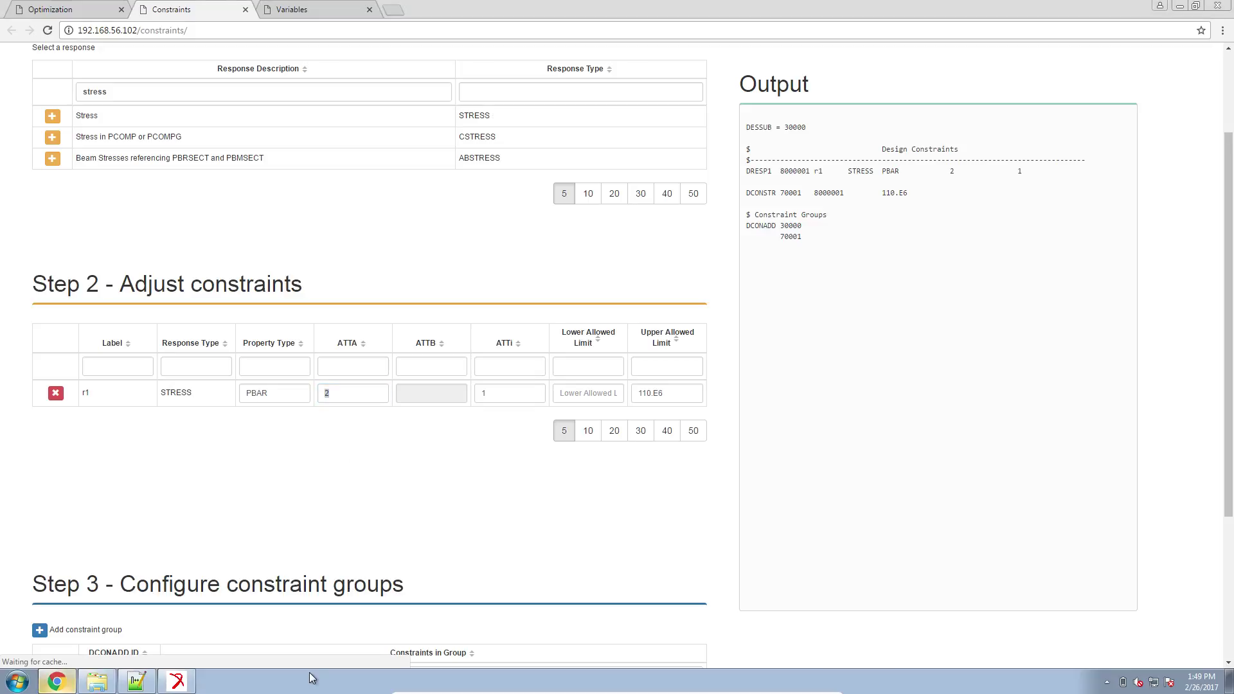
key(Control_R+f)
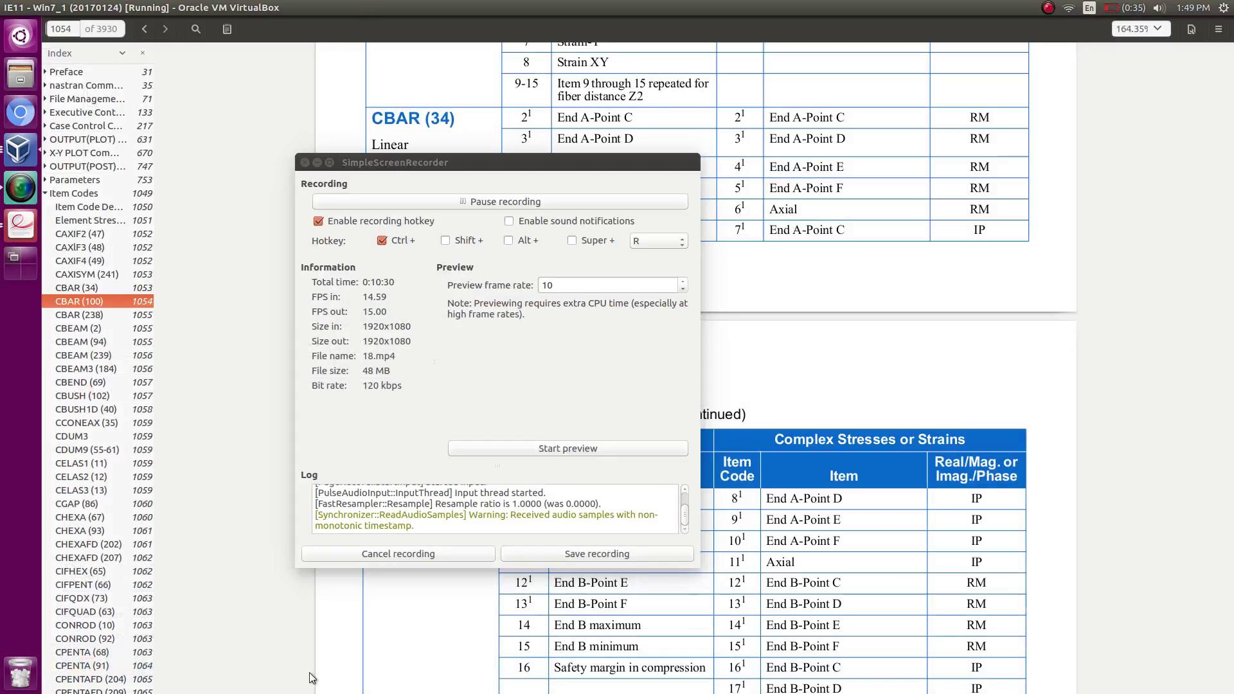
Compare CBAR (34) item codes in the Nastran Quick Reference: End A-Point C (2) versus Axial (6).
click(21, 222)
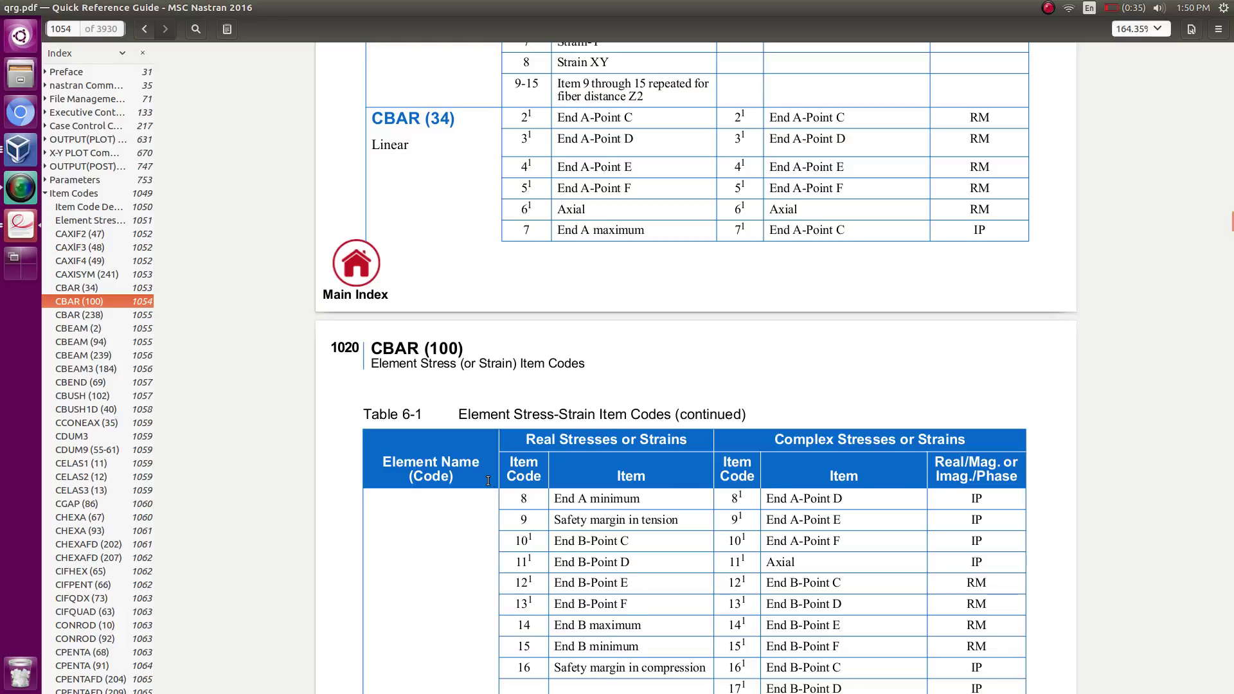
scroll(706, 235, up, 2)
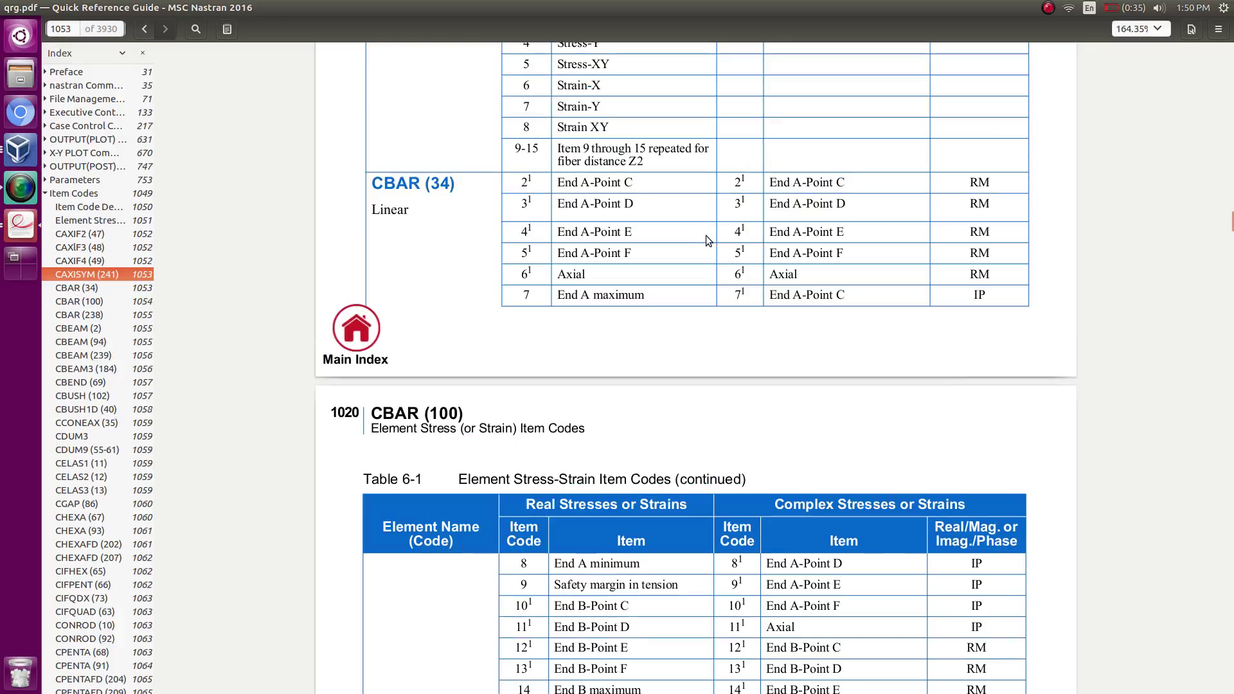
click(21, 187)
click(561, 129)
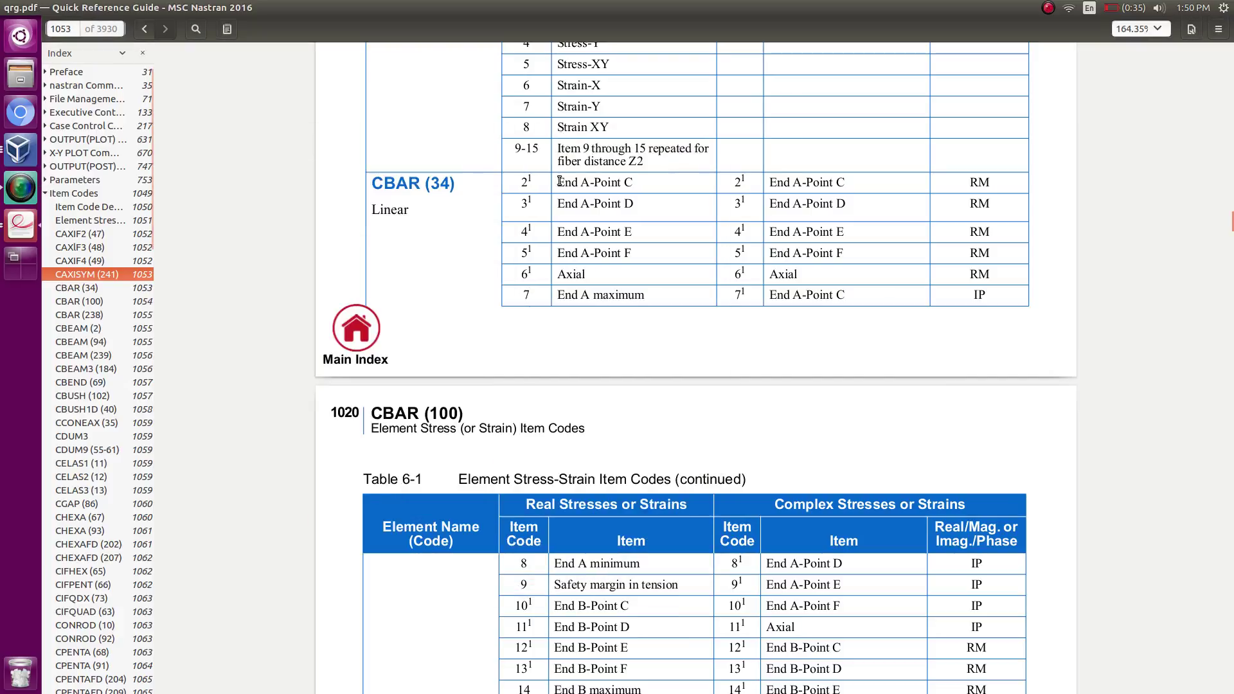
drag(558, 183, 640, 183)
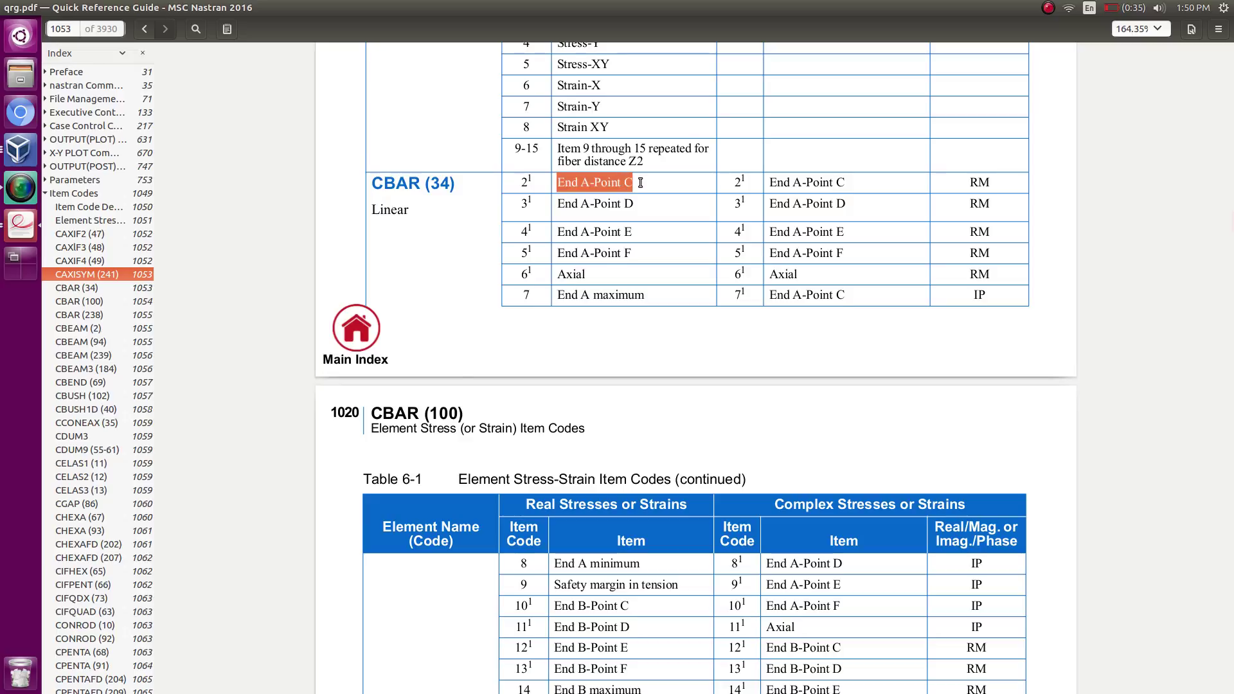
click(591, 183)
drag(564, 183, 633, 186)
click(587, 274)
double_click(561, 276)
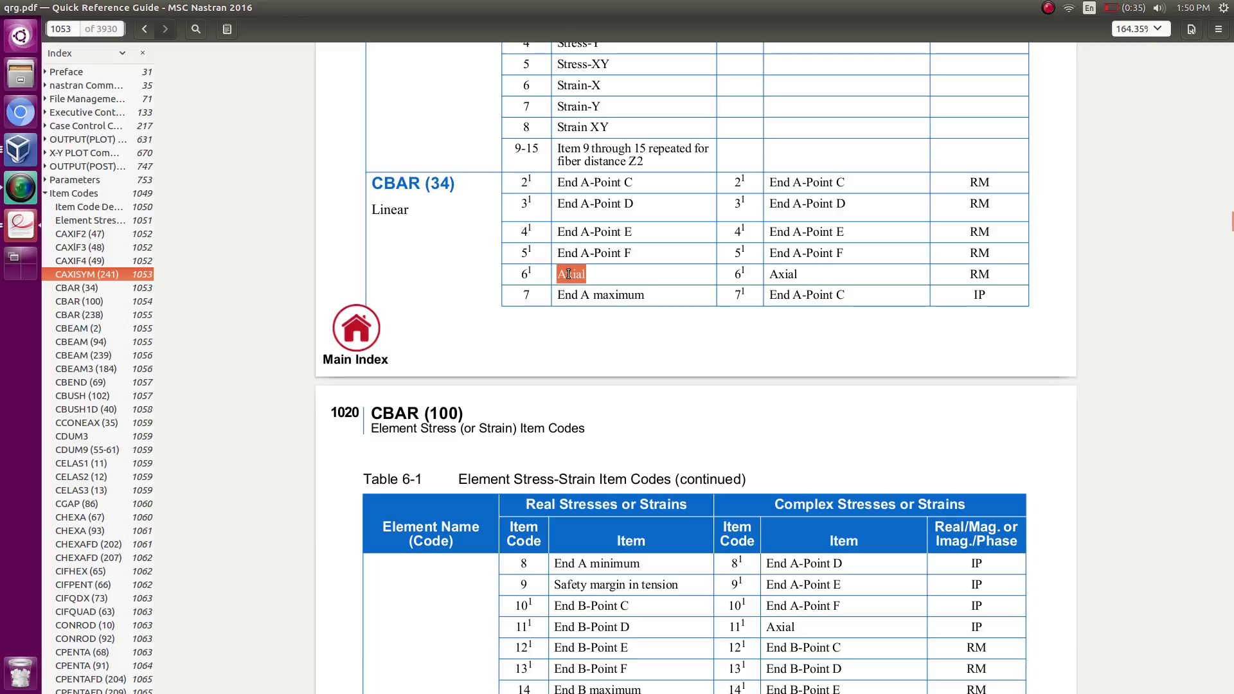
click(617, 190)
triple_click(556, 187)
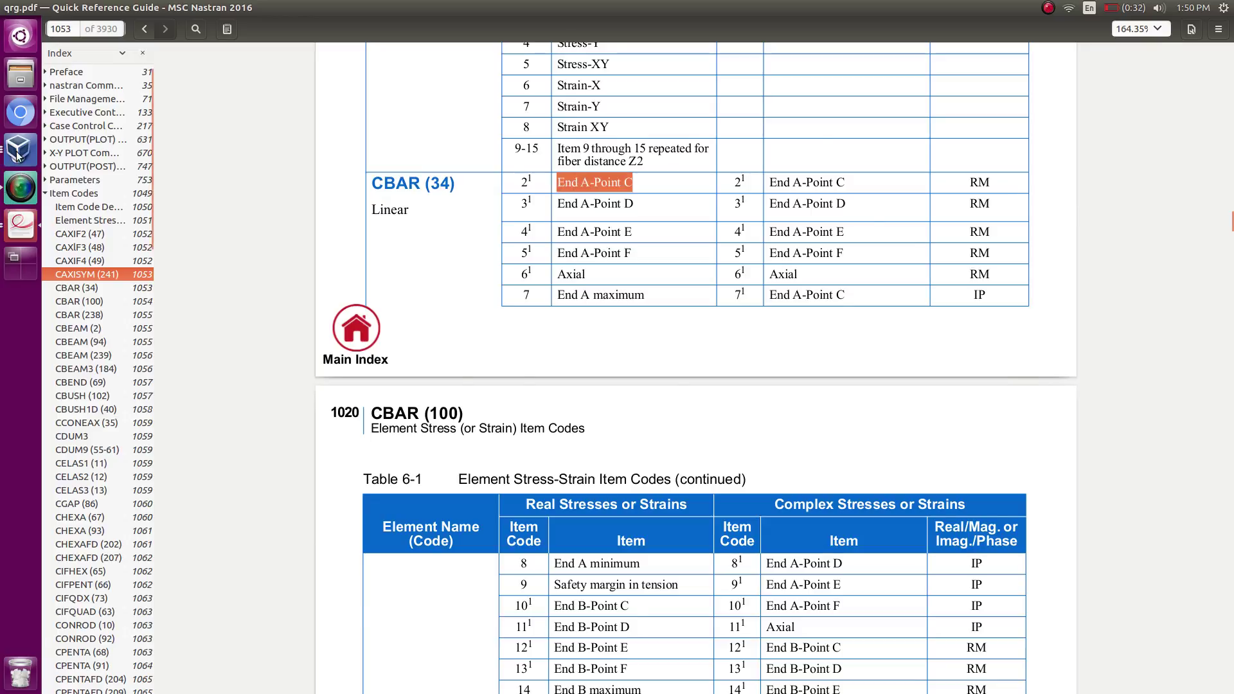
click(20, 157)
View Patran's axial bar stress vector plot, then return the VM to full screen.
click(218, 667)
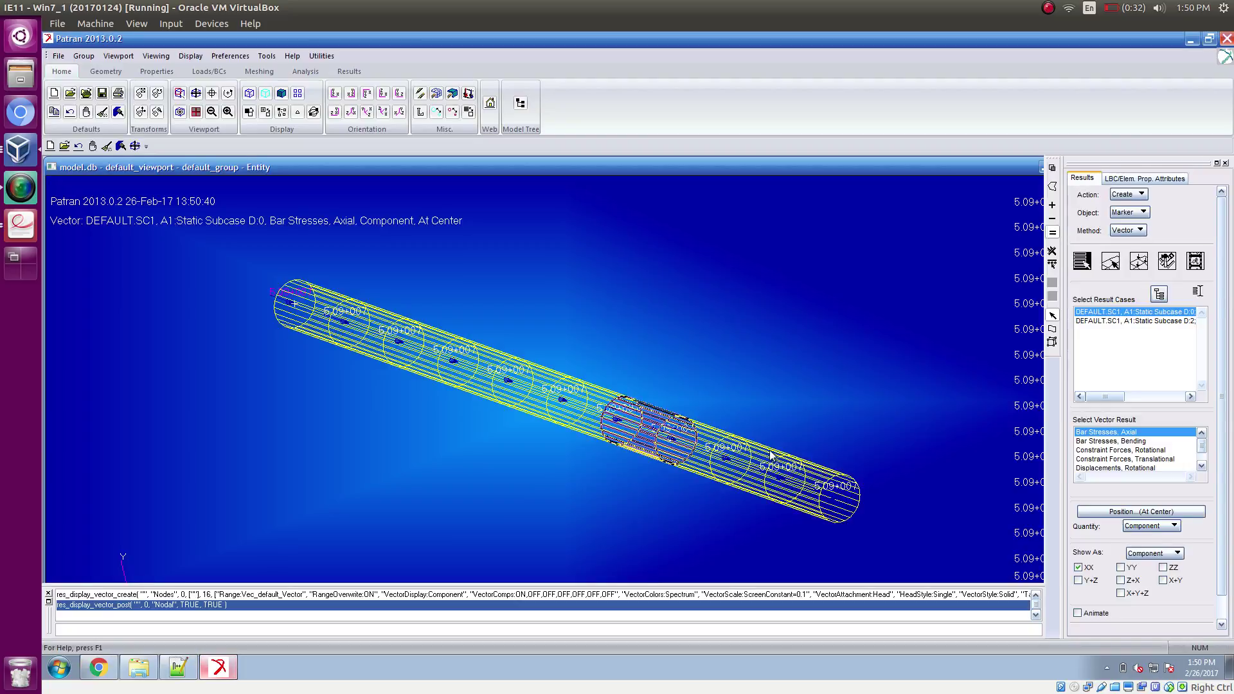
key(alt+Tab)
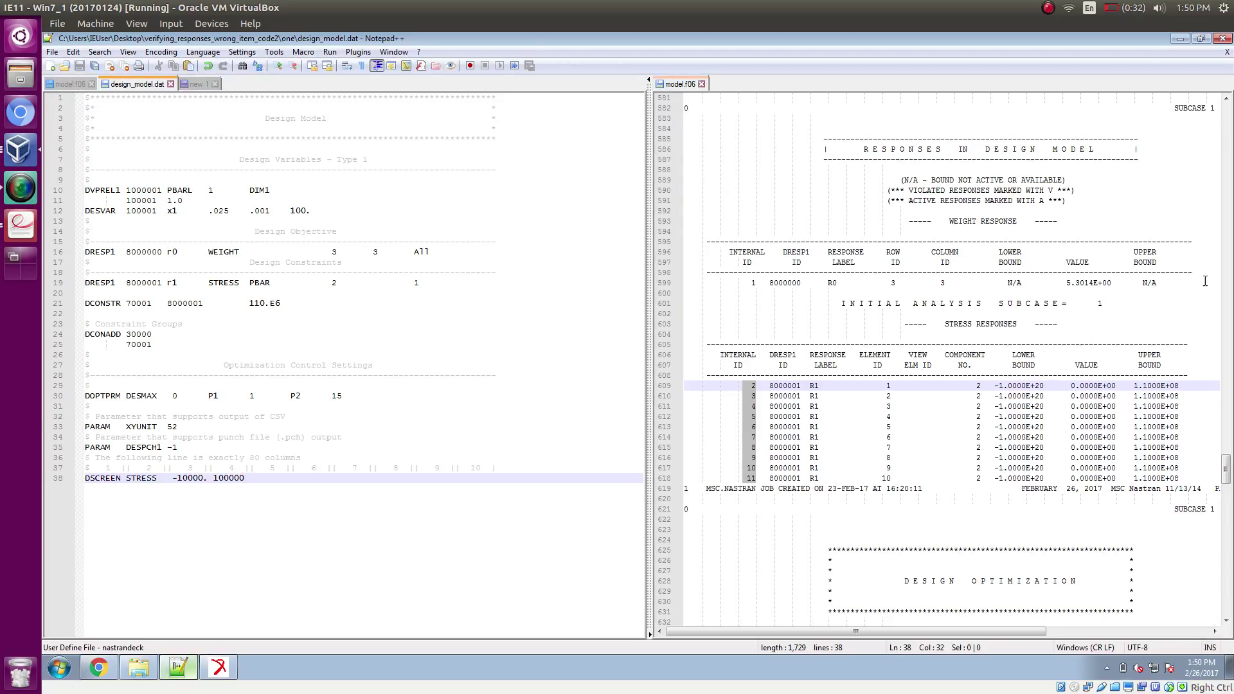
click(1180, 39)
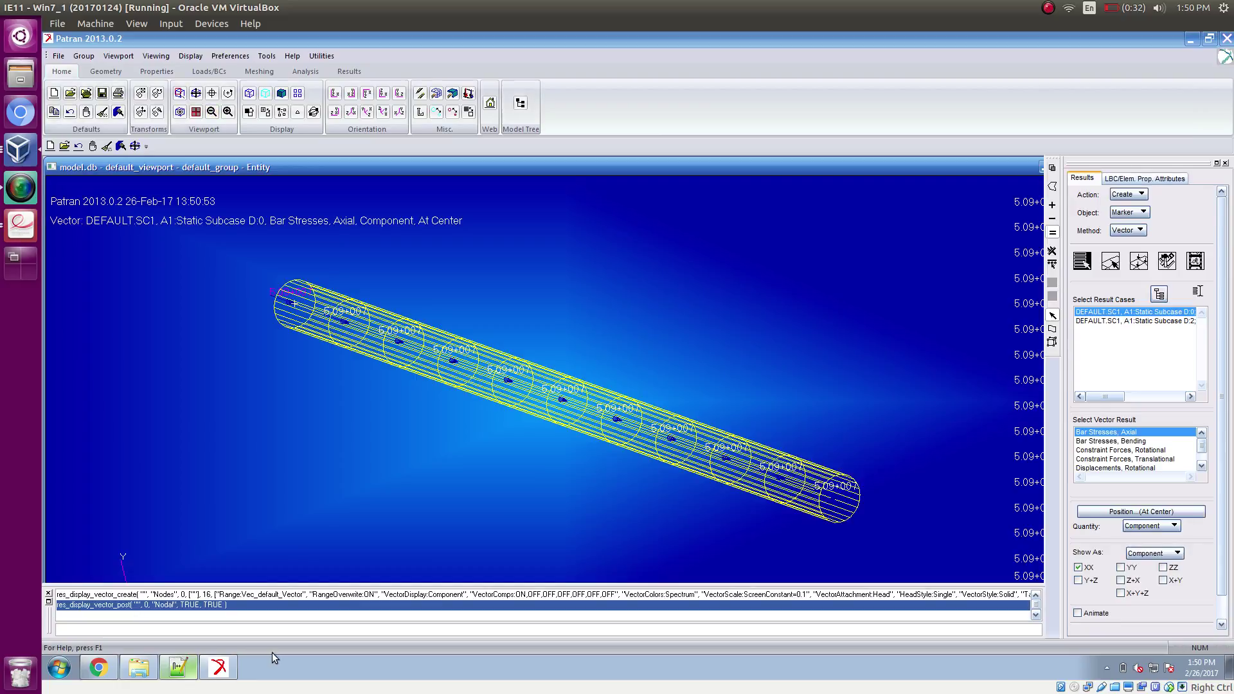
key(ctrl+f)
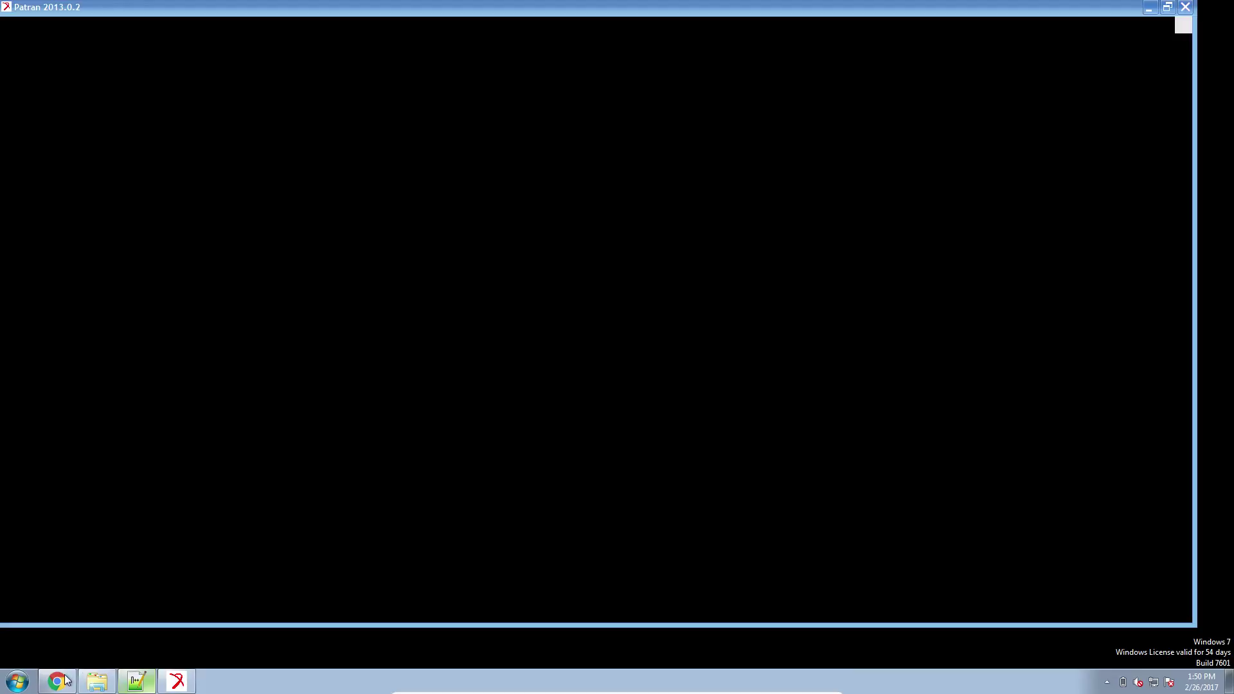
Copy the generated design-constraint cards from the SOL 200 web app output.
click(57, 680)
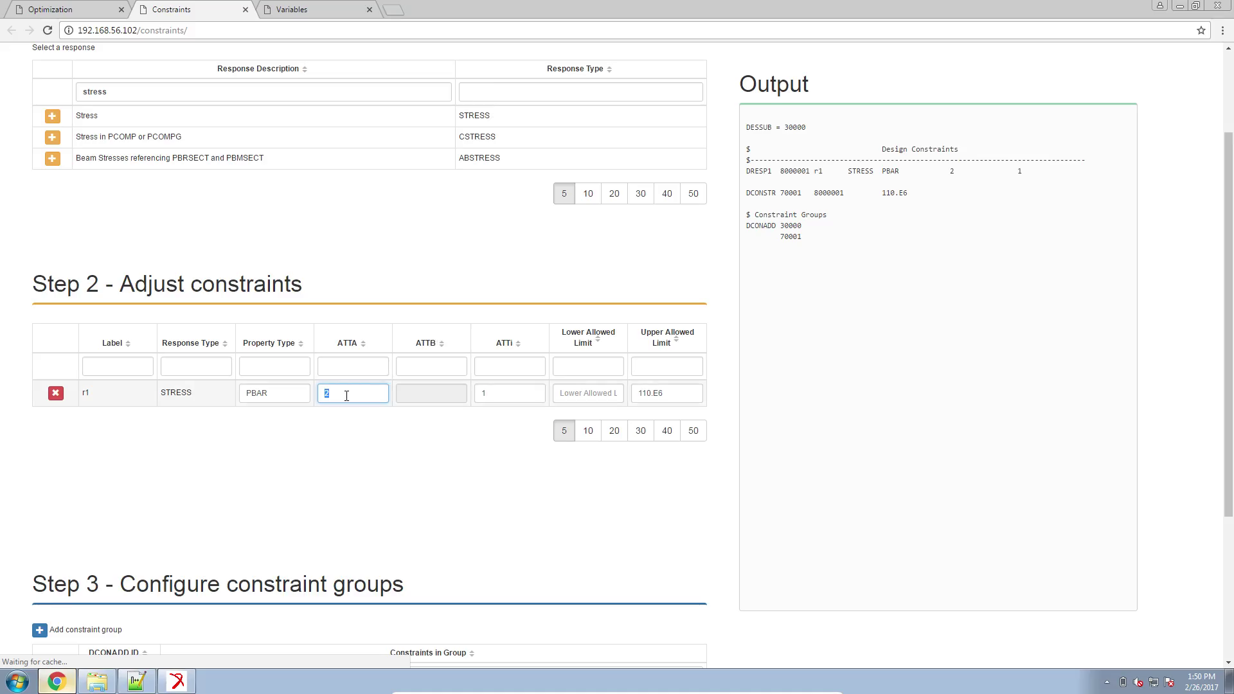
drag(900, 273, 747, 149)
right_click(759, 156)
click(775, 166)
mouse_move(46, 690)
click(136, 682)
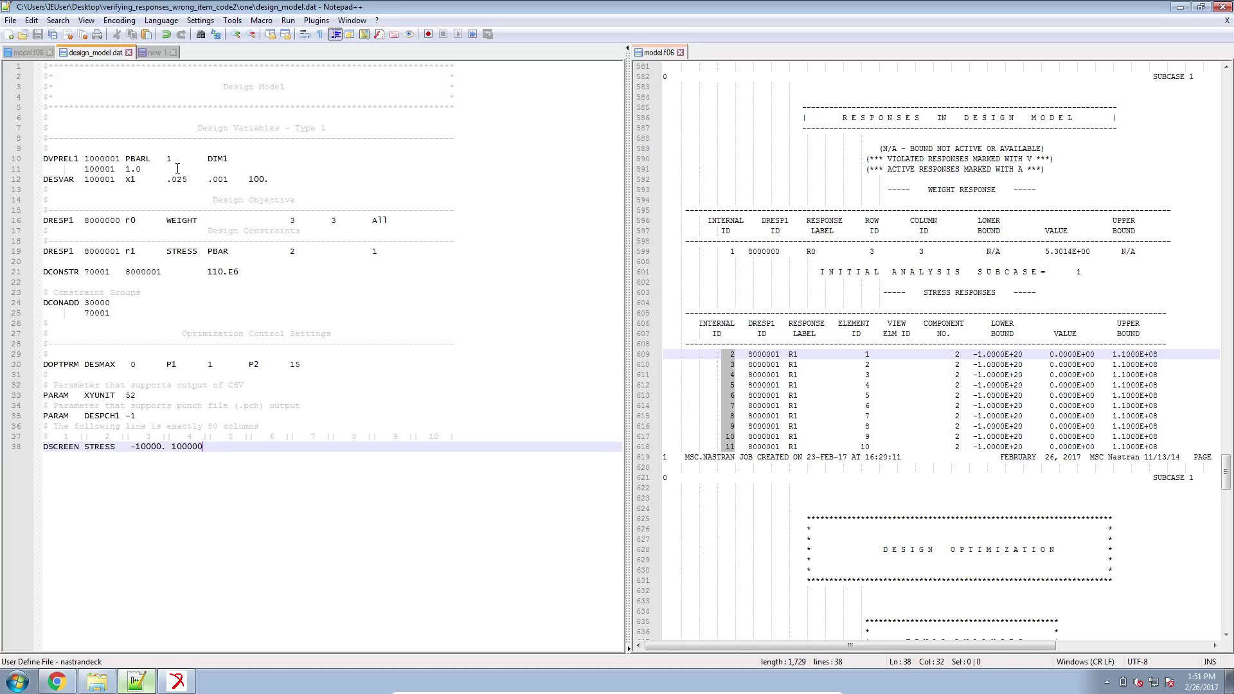
Replace deck lines 17–25 with the copied cards, giving DRESP1 STRESS PBAR item code 6, and save.
key(Return)
key(Return)
drag(125, 313, 43, 230)
key(ctrl+v)
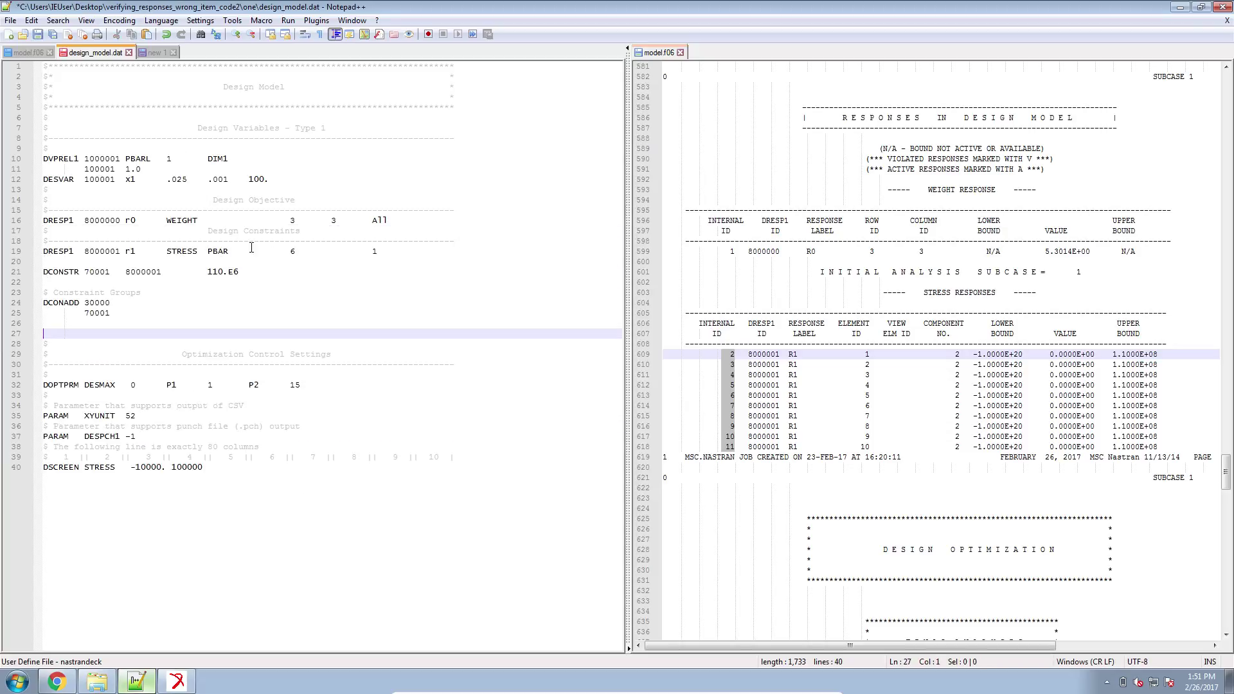
double_click(291, 251)
key(ctrl+s)
Delete the previous run's eight result files from the job folder.
click(97, 681)
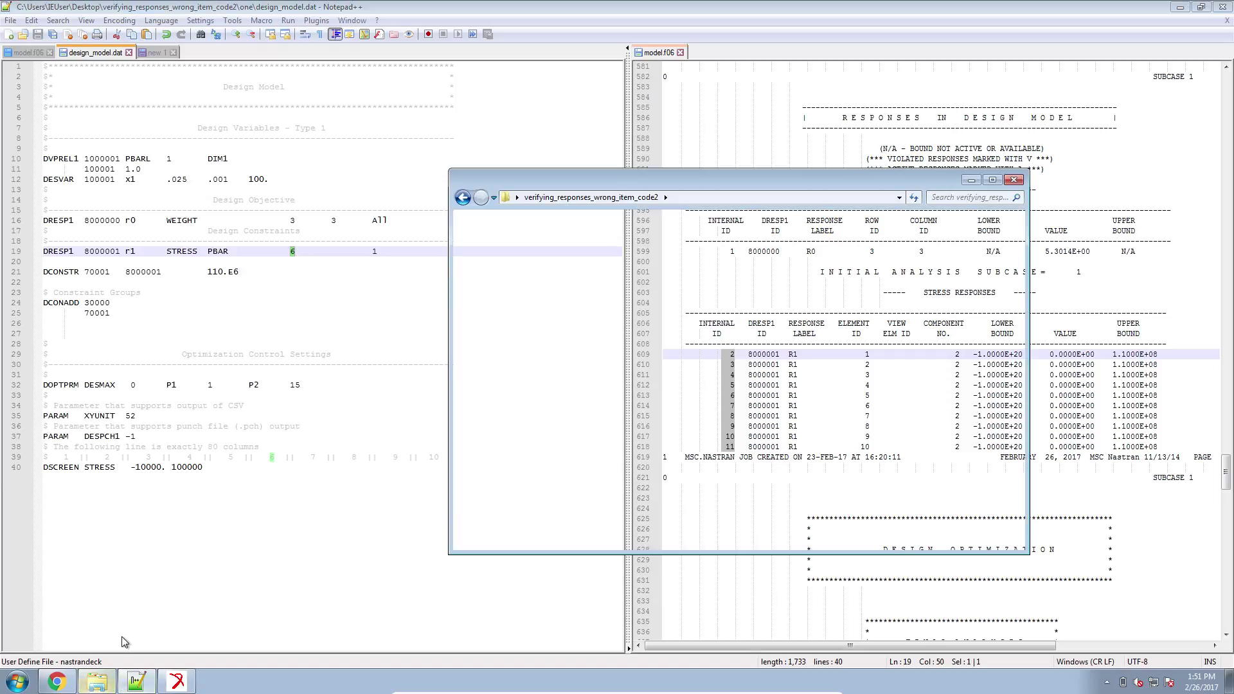
drag(629, 424, 628, 284)
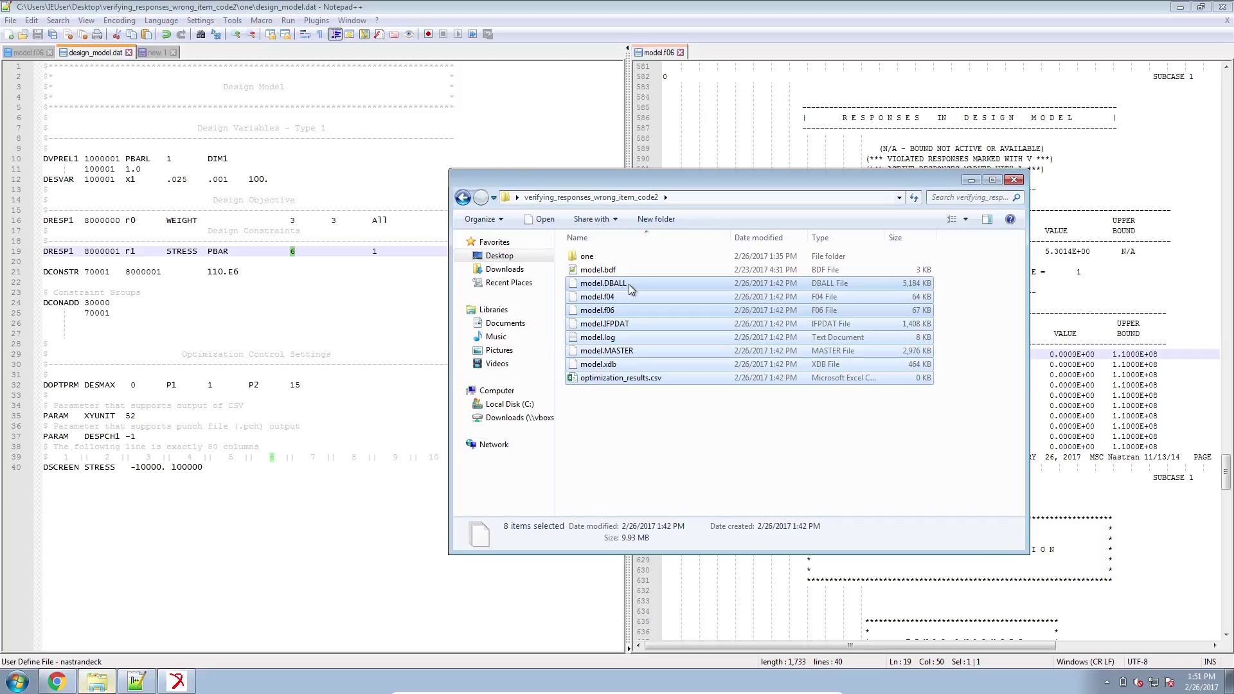
key(Delete)
click(685, 349)
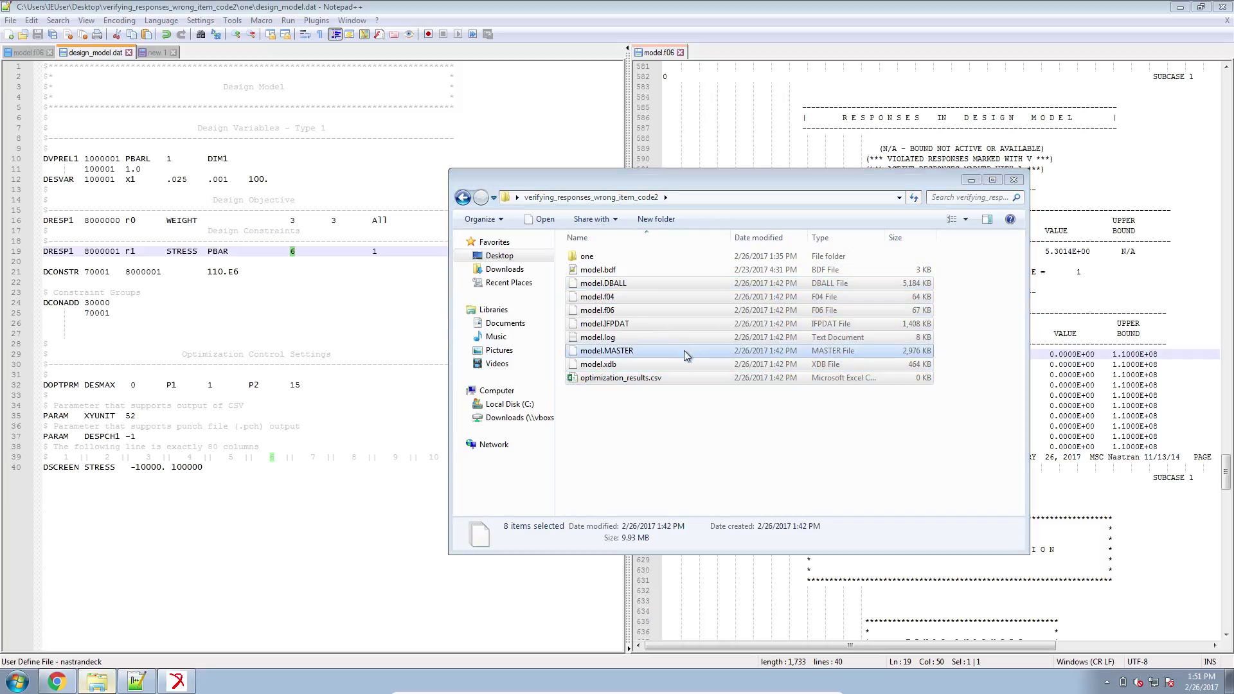
click(18, 682)
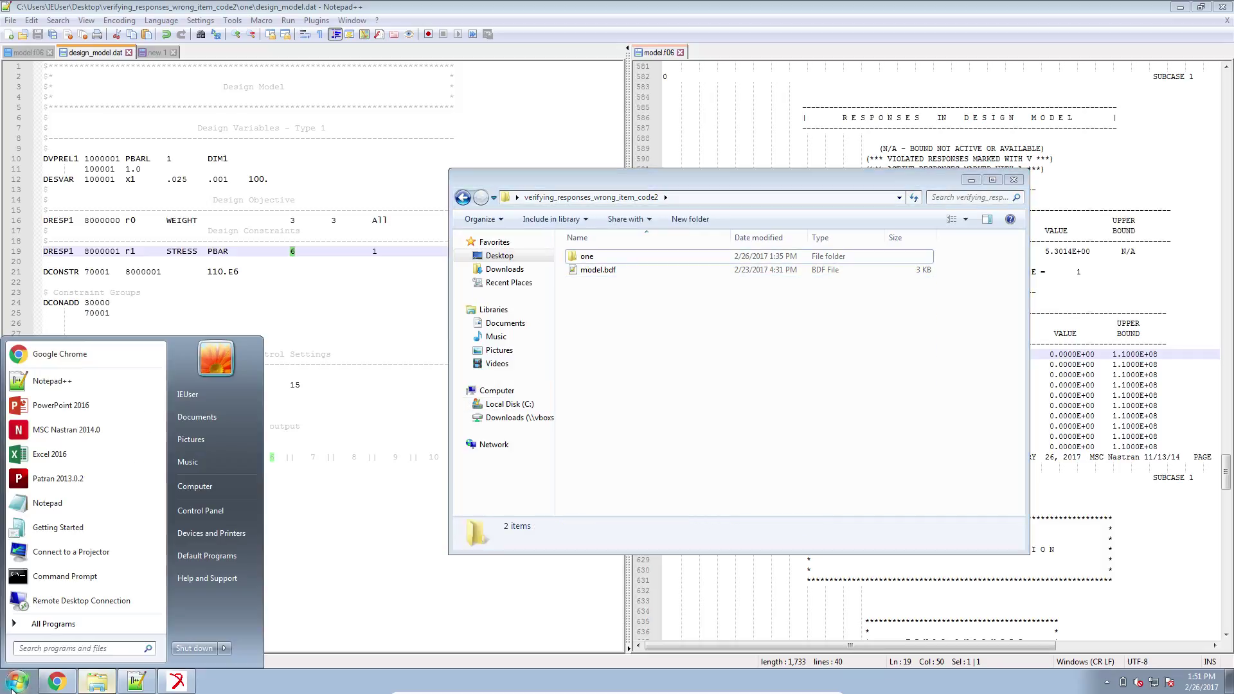
Launch MSC Nastran 2014.0 from the Start search and run it on model.bdf.
text(nastran)
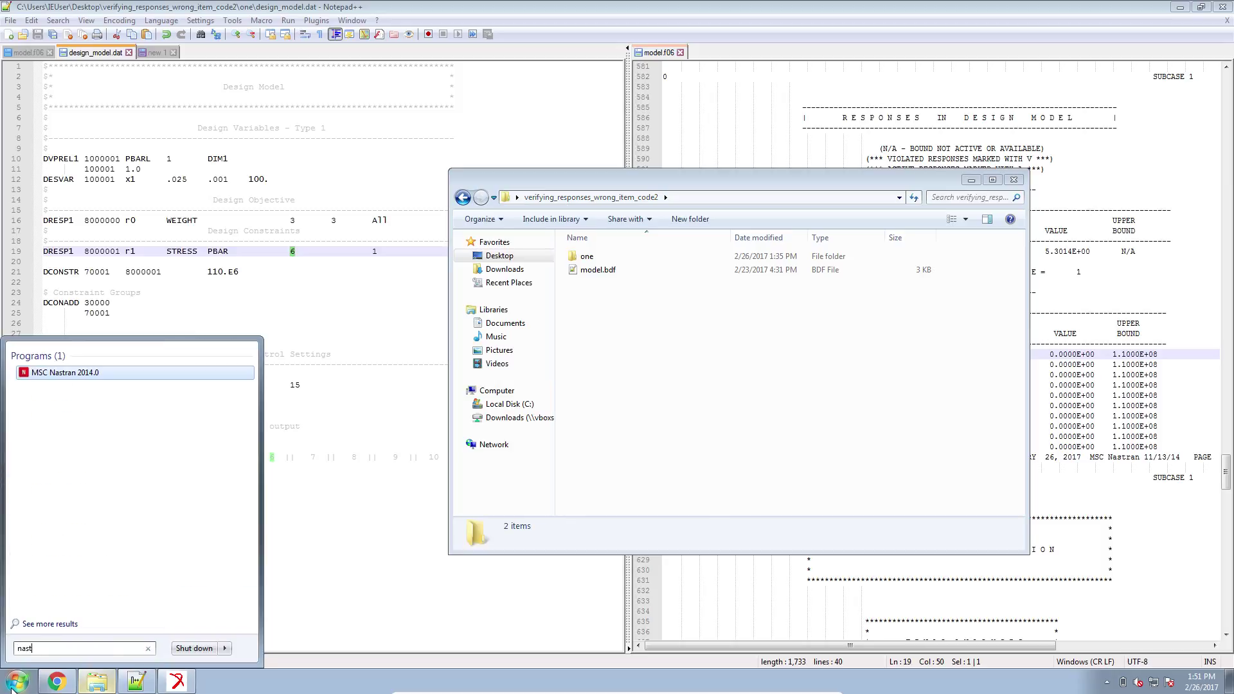
key(Return)
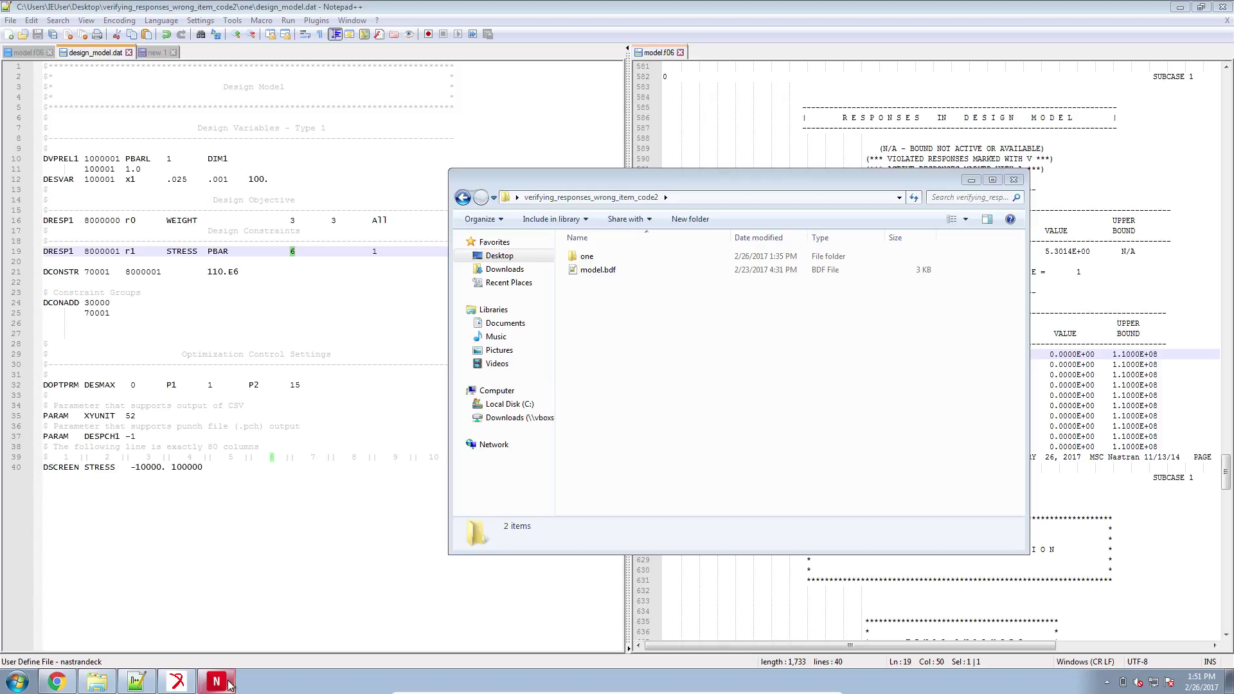
click(725, 370)
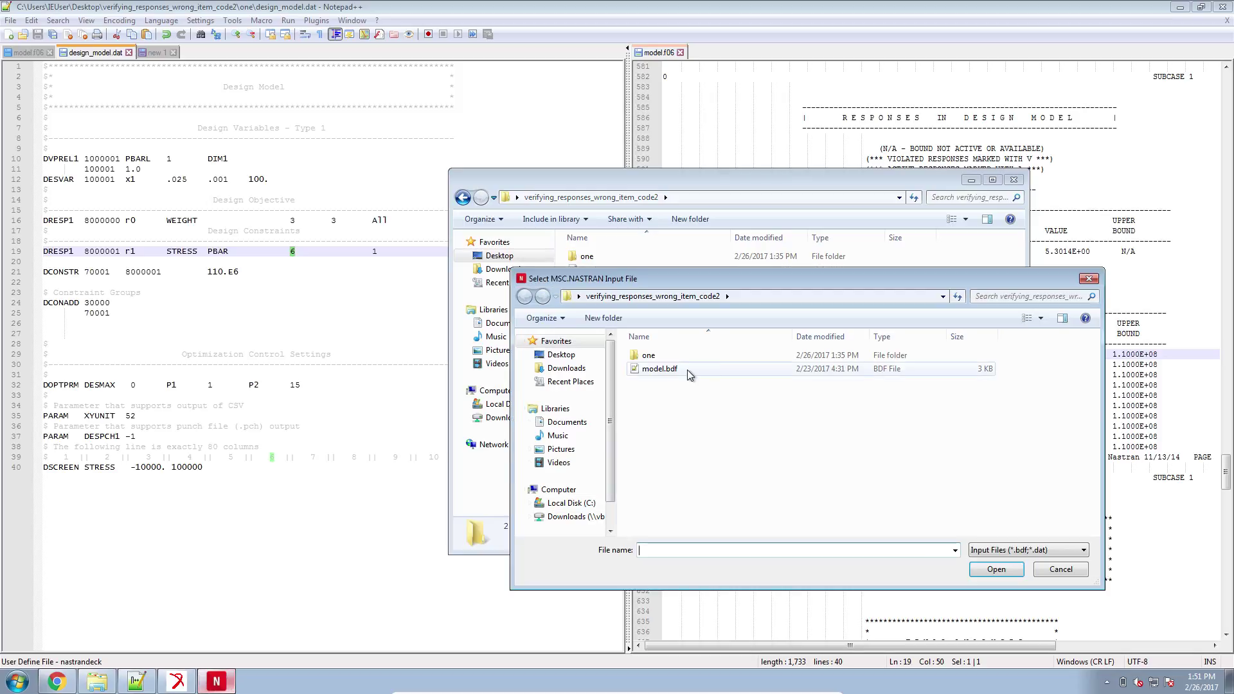
double_click(687, 370)
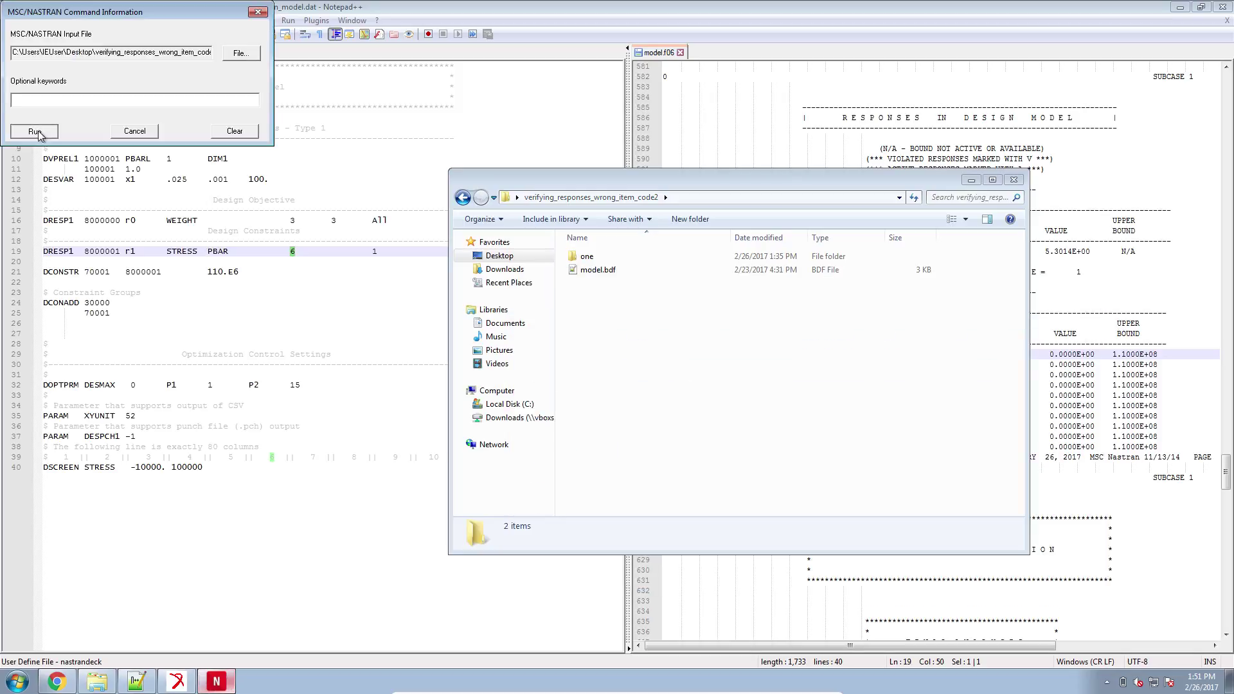
click(39, 129)
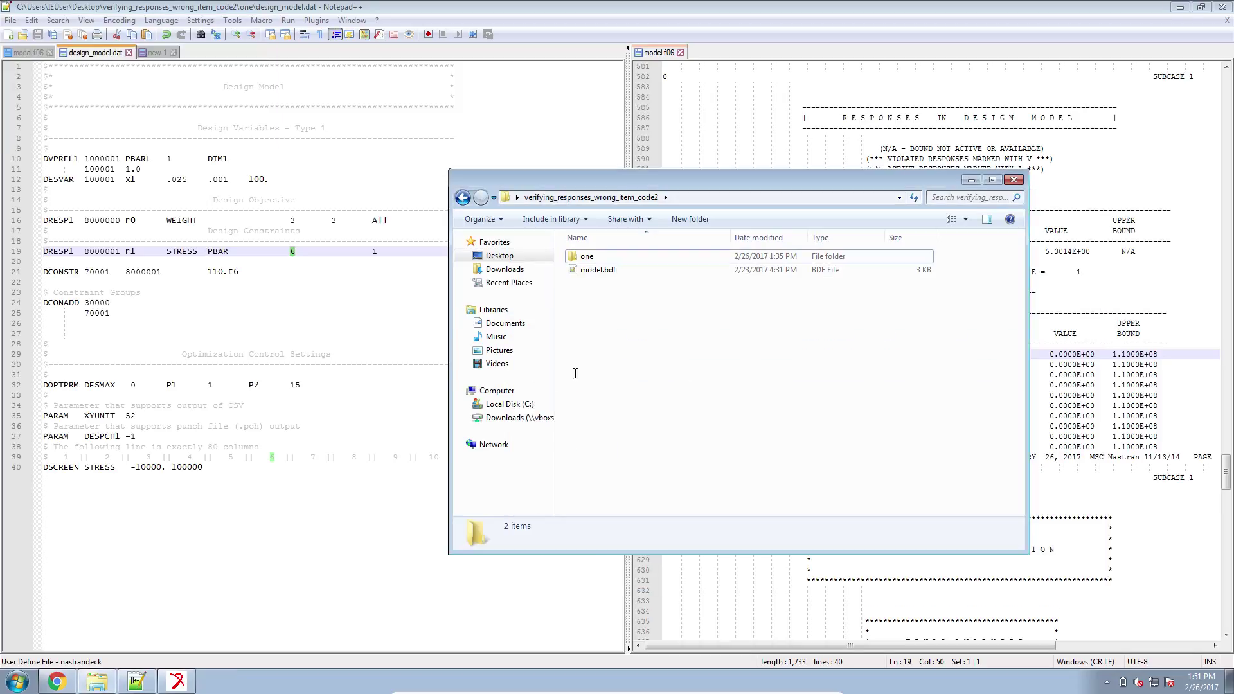
click(160, 53)
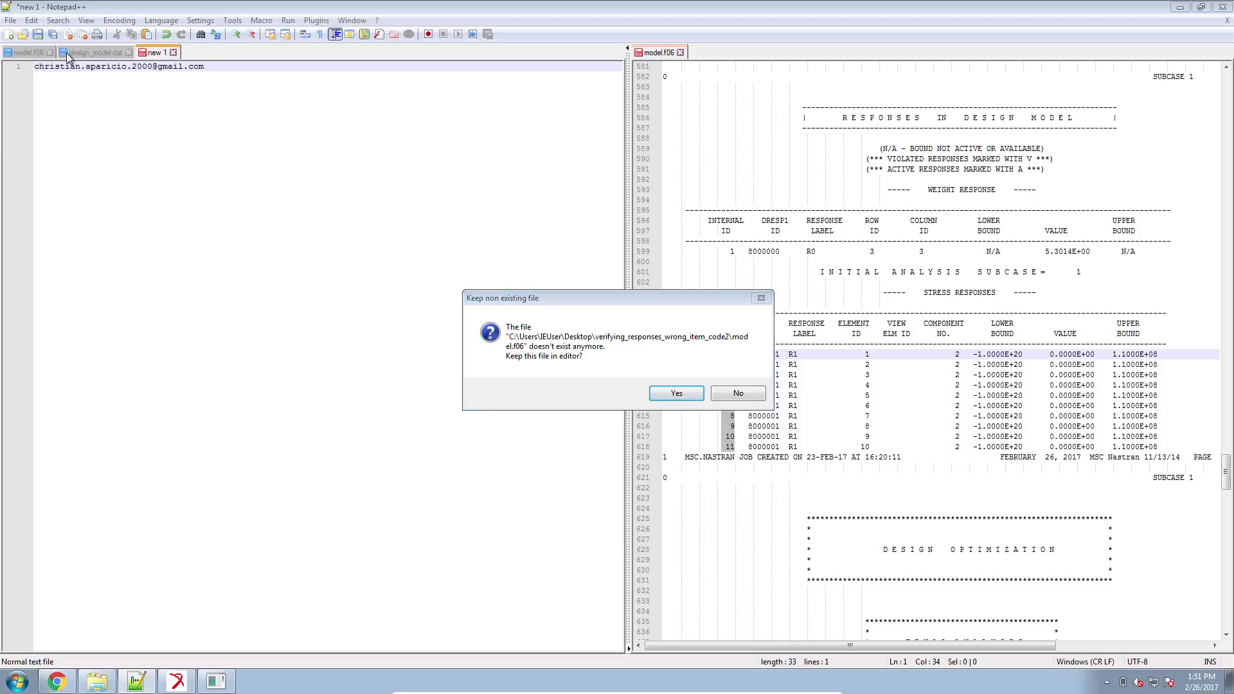
Keep model.f06 open, then change DESMAX on the DOPTPRM line to 40 and save the deck.
click(682, 398)
click(99, 53)
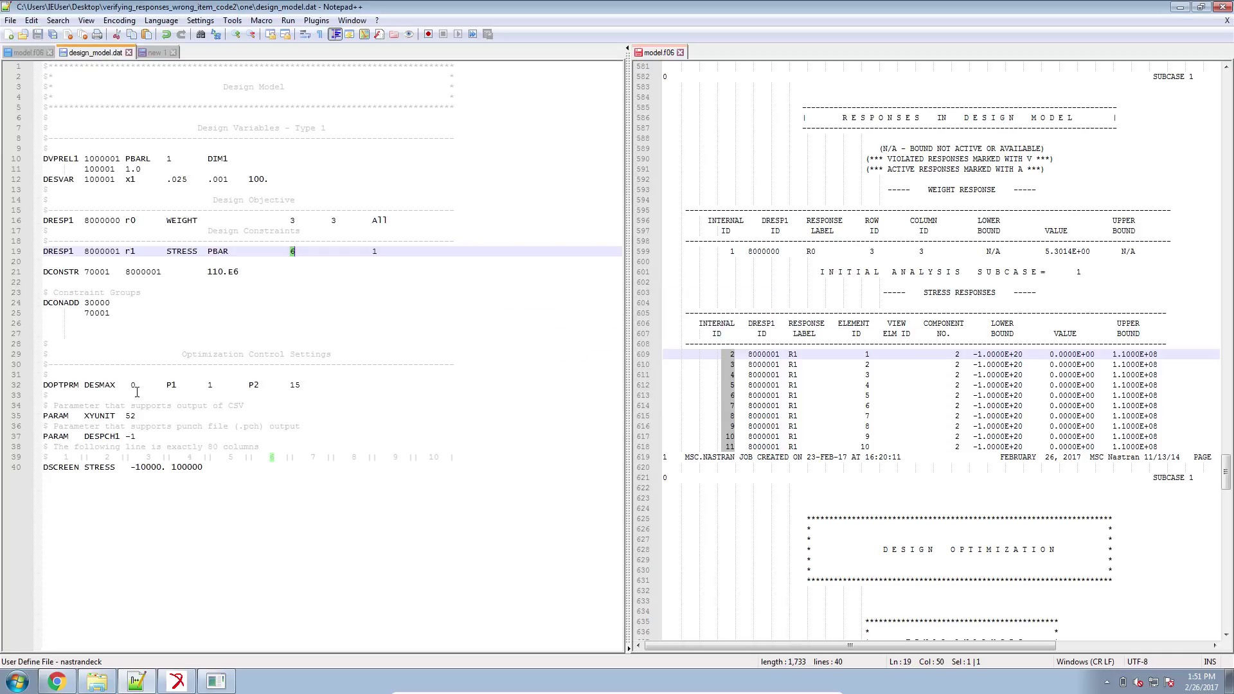
drag(132, 385, 127, 385)
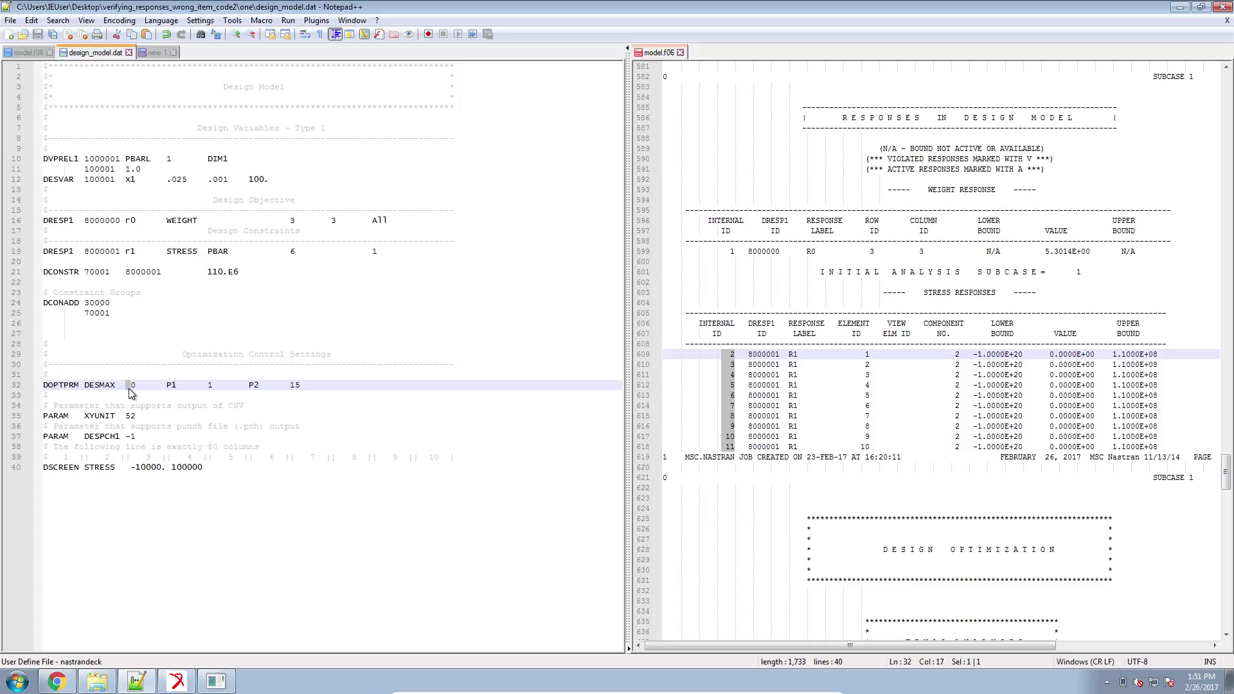
text(4)
key(ctrl+s)
Close the Nastran console and select model.f04 through model.log, cancelling the first delete.
click(106, 684)
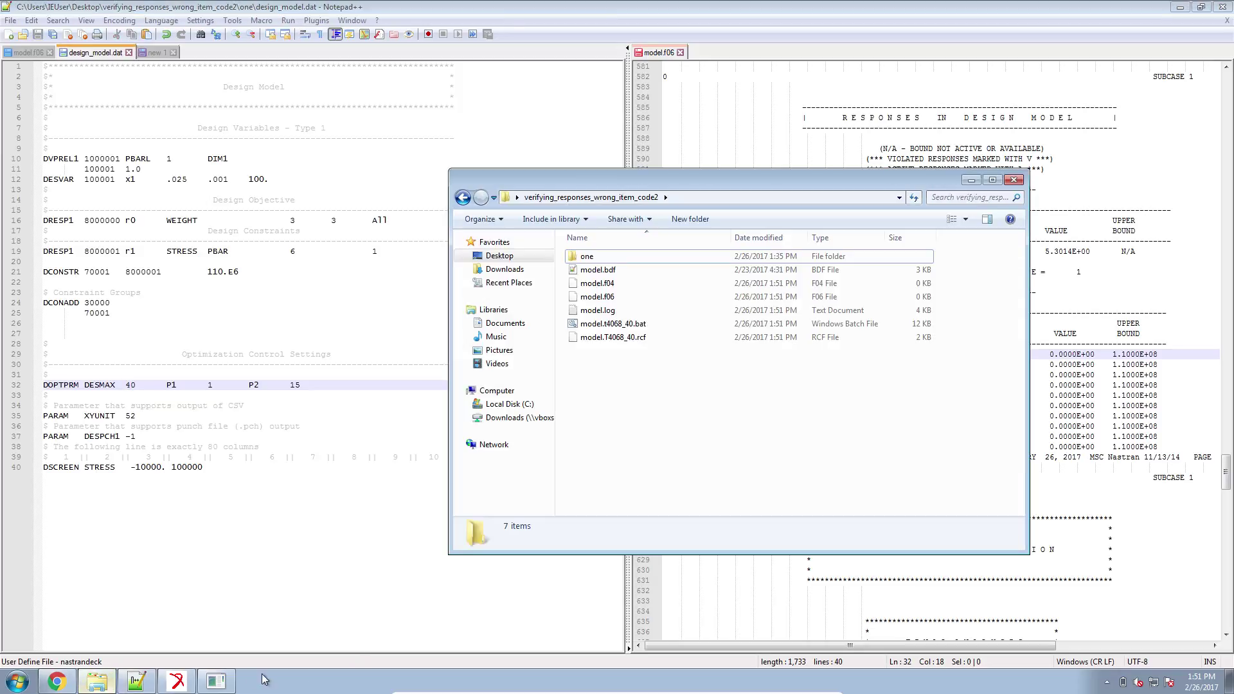
click(226, 685)
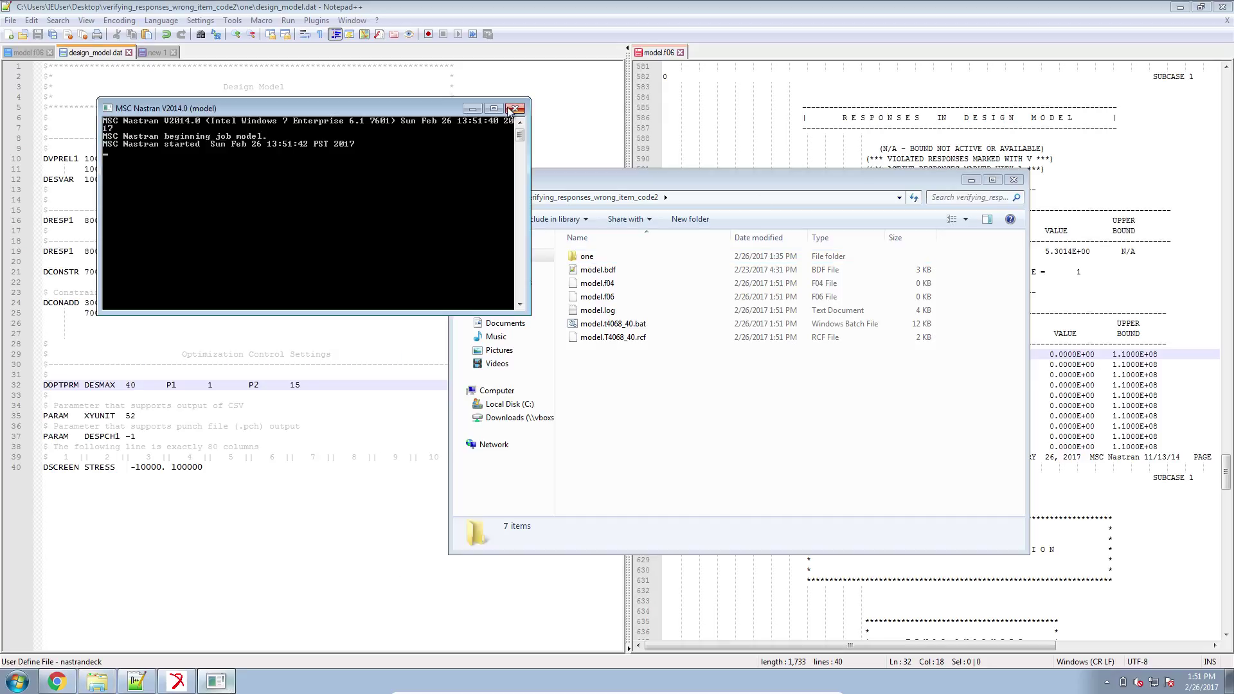
click(514, 108)
drag(701, 427, 627, 287)
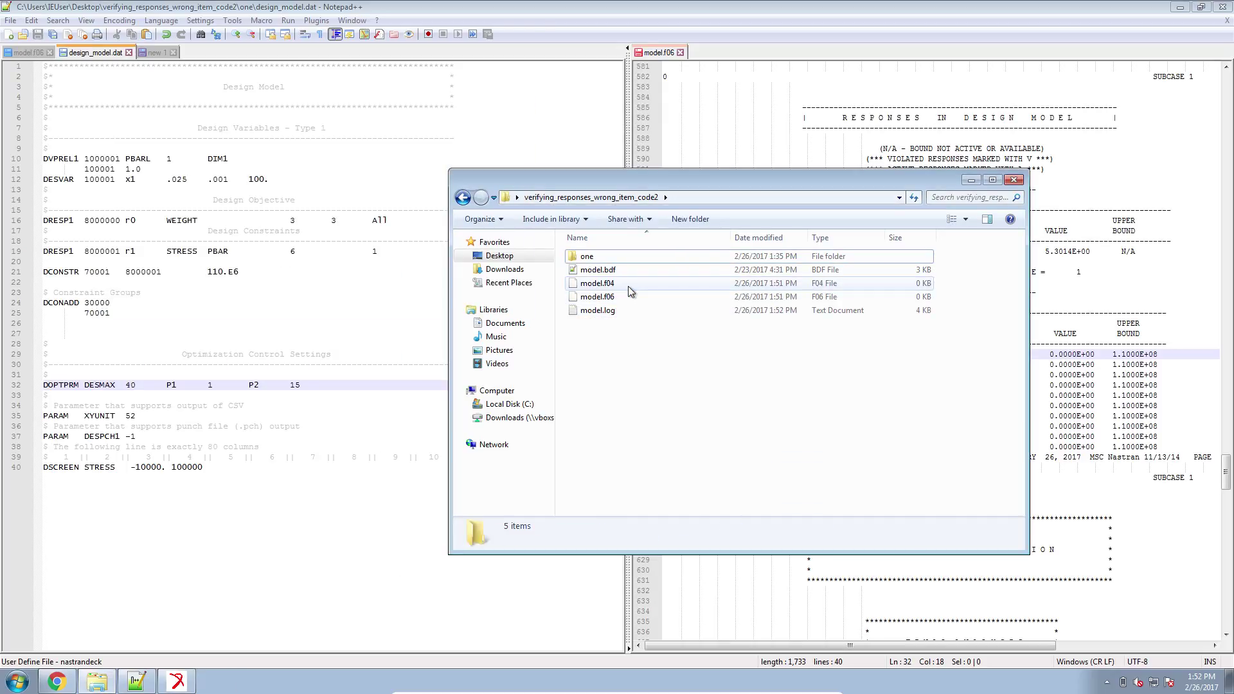
click(627, 286)
shift+click(630, 306)
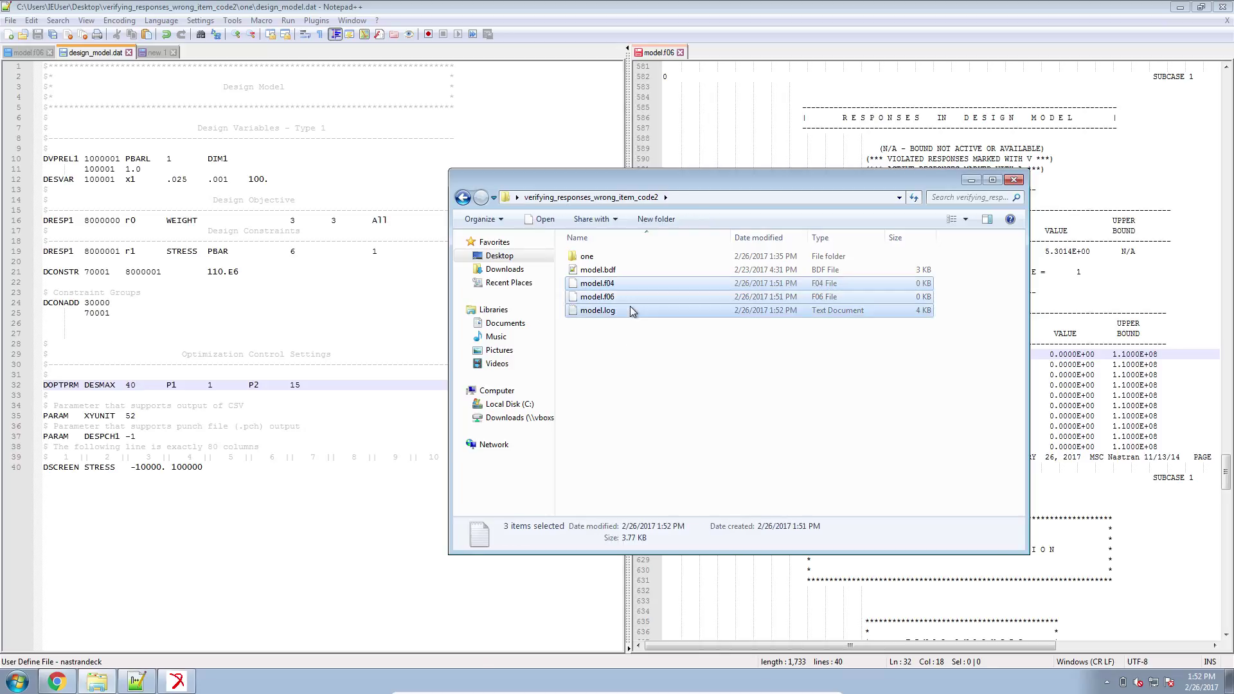
key(Delete)
key(Escape)
Read model.log, then delete the old model.f04, model.f06 and model.log.
double_click(630, 310)
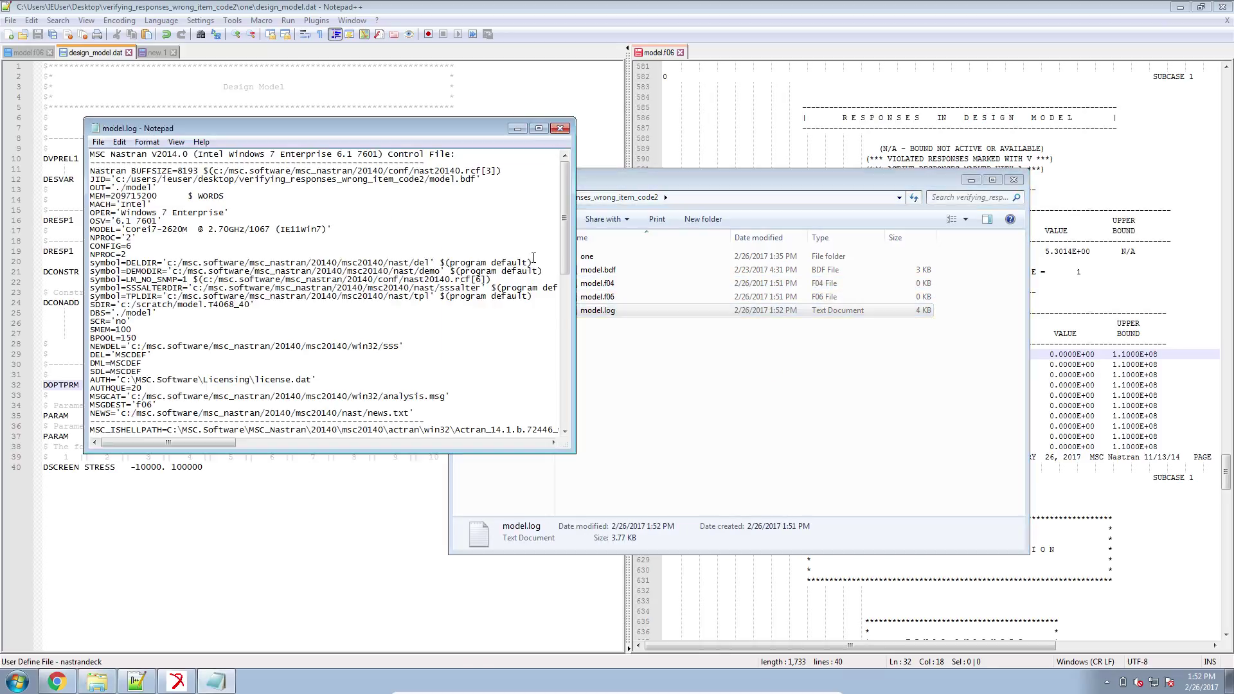
drag(565, 212, 564, 267)
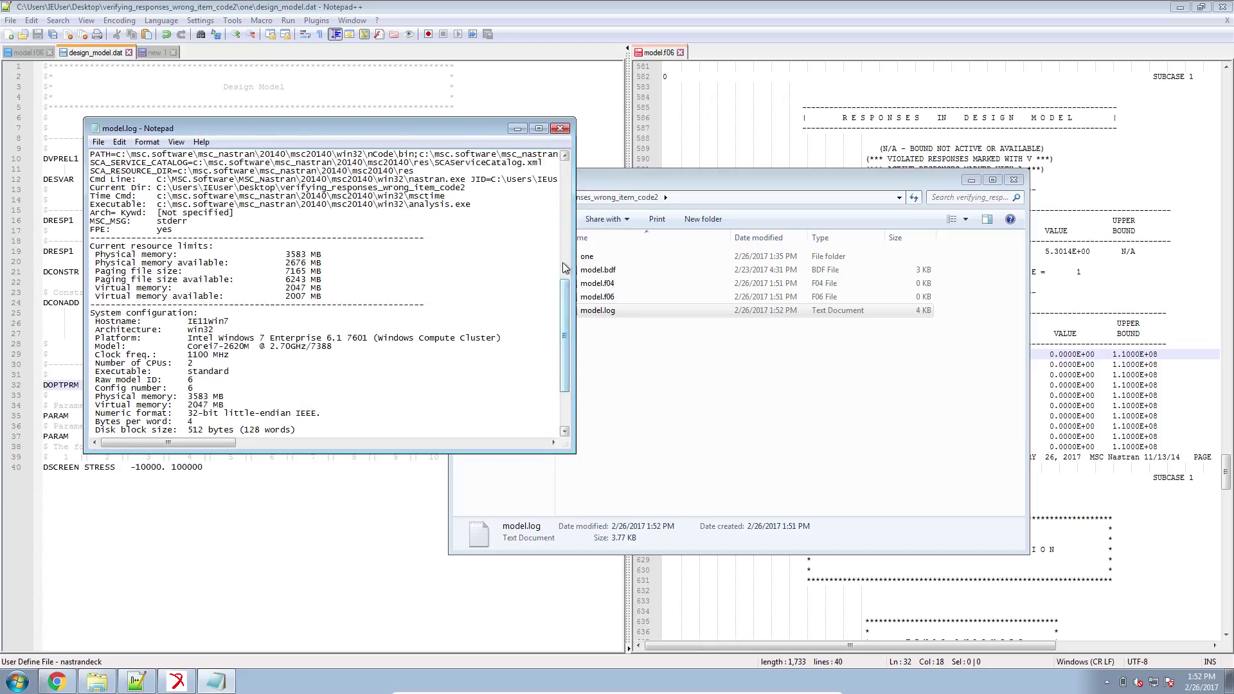
click(560, 128)
shift+click(615, 284)
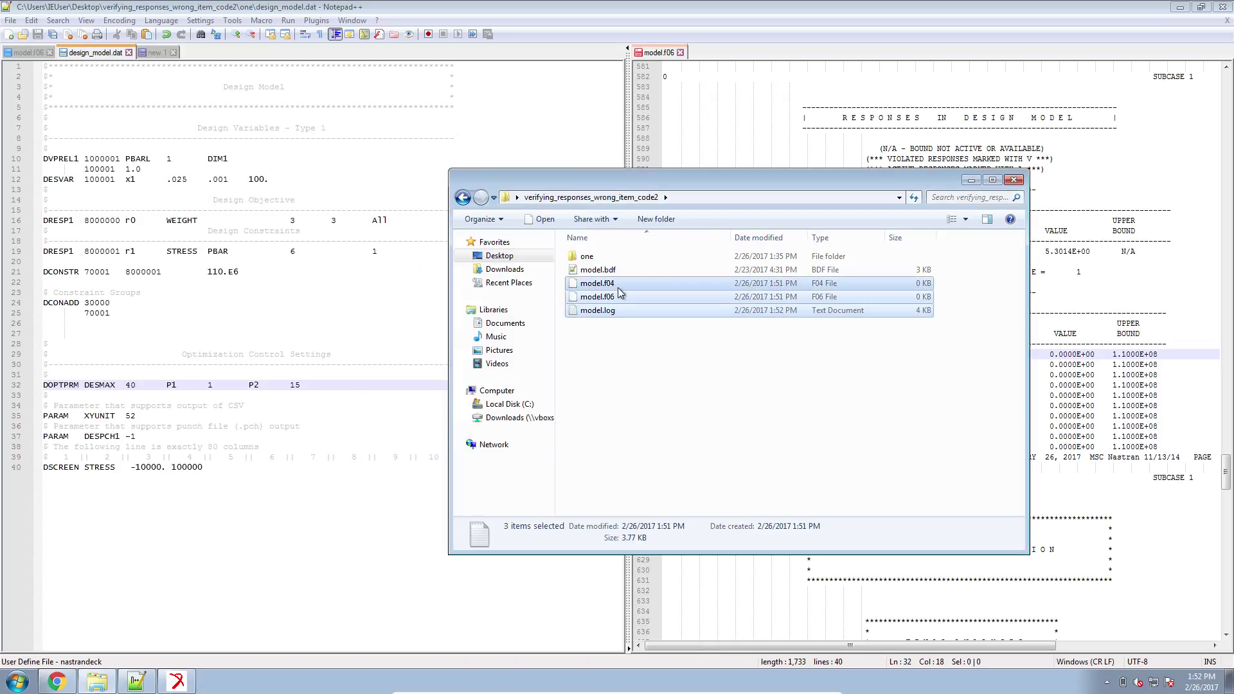
key(Delete)
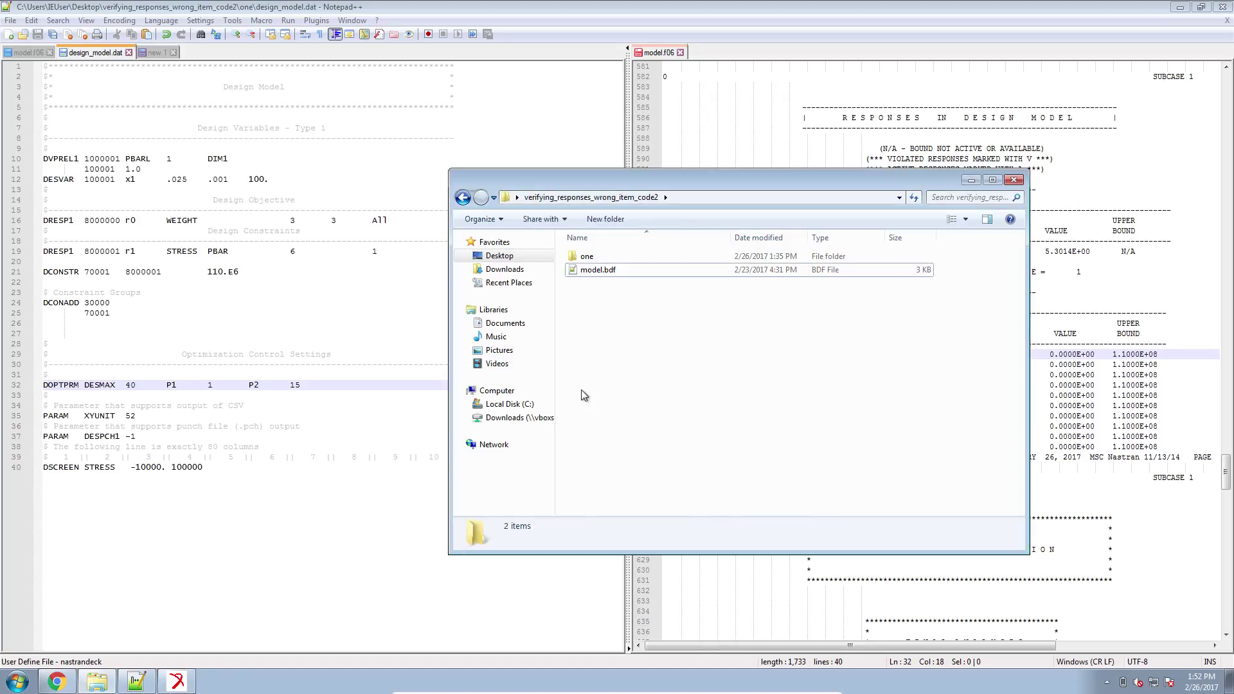
click(17, 679)
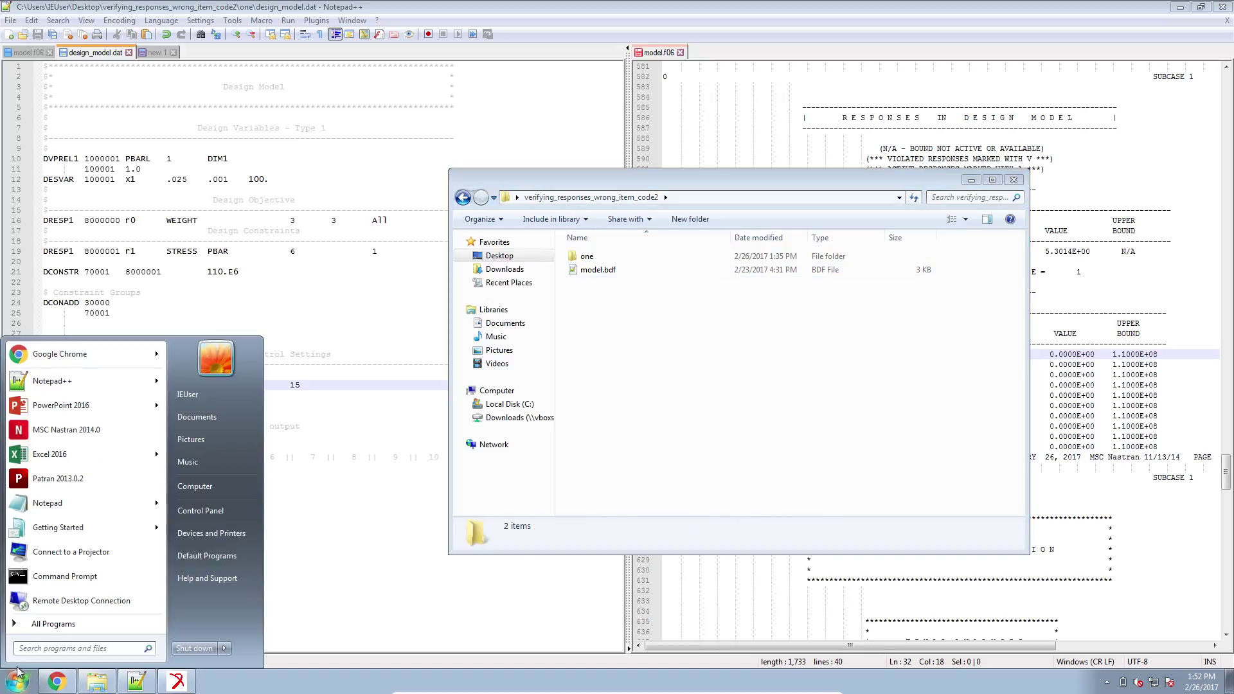
Relaunch MSC Nastran 2014.0 on model.bdf and check the scratch notes while it runs.
text(nastran)
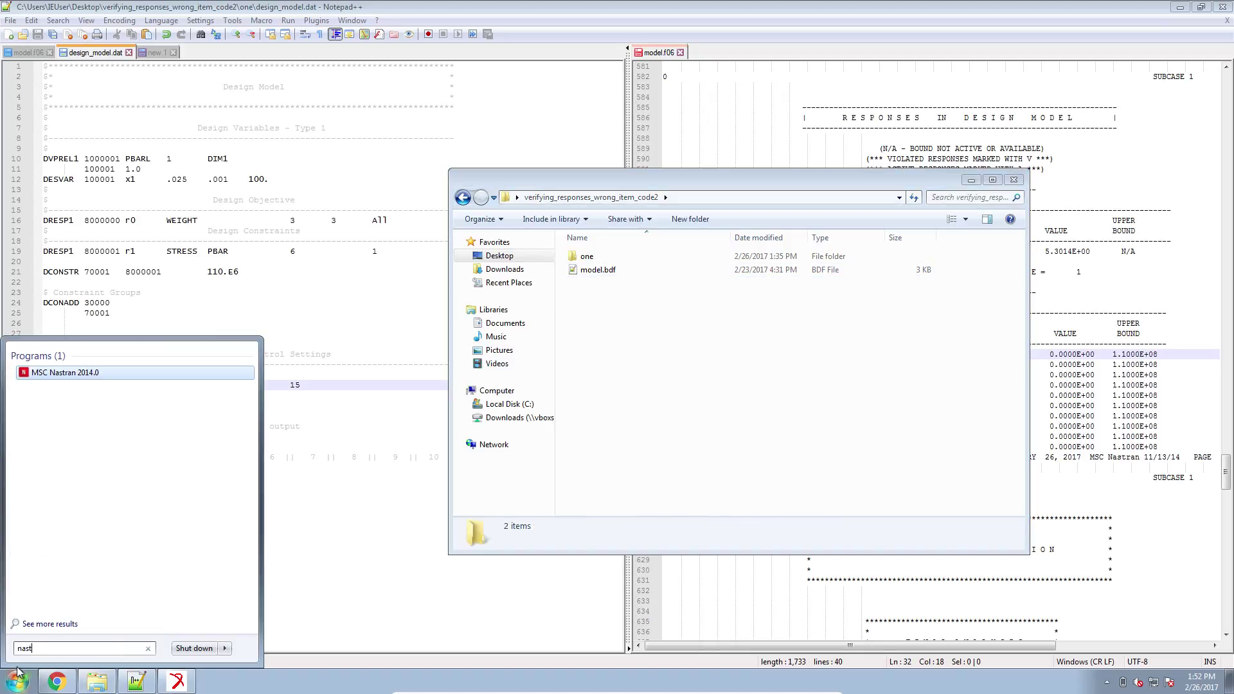
key(Return)
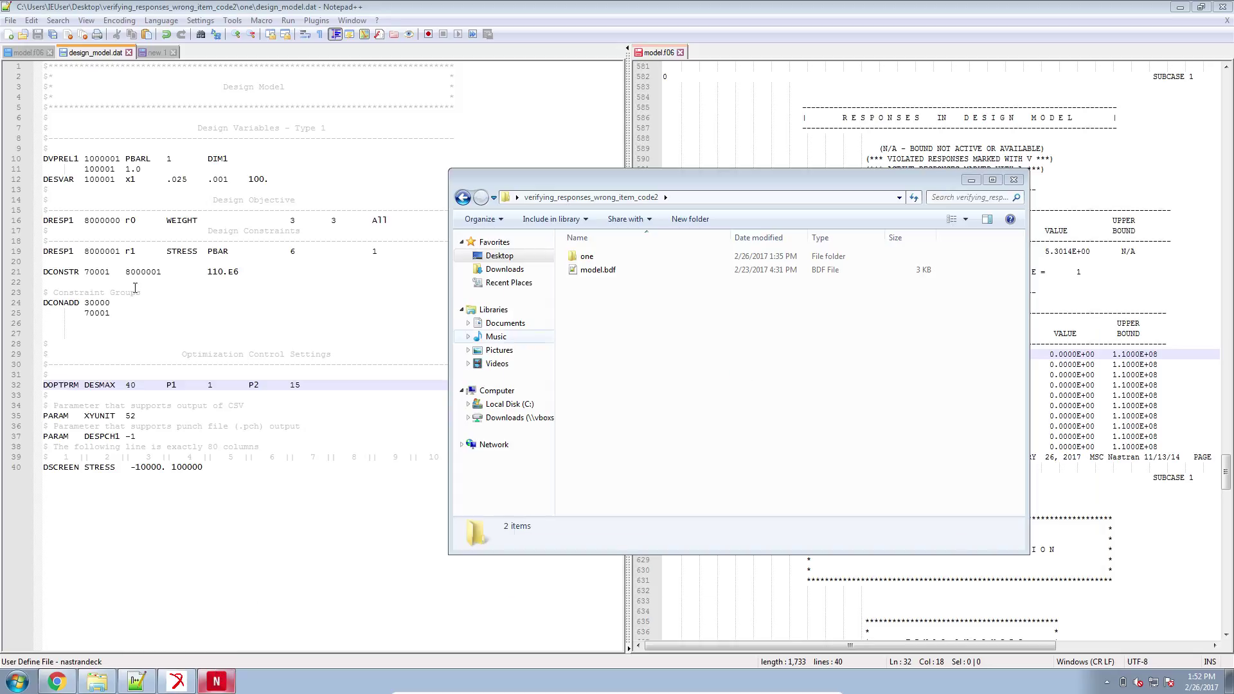
double_click(656, 367)
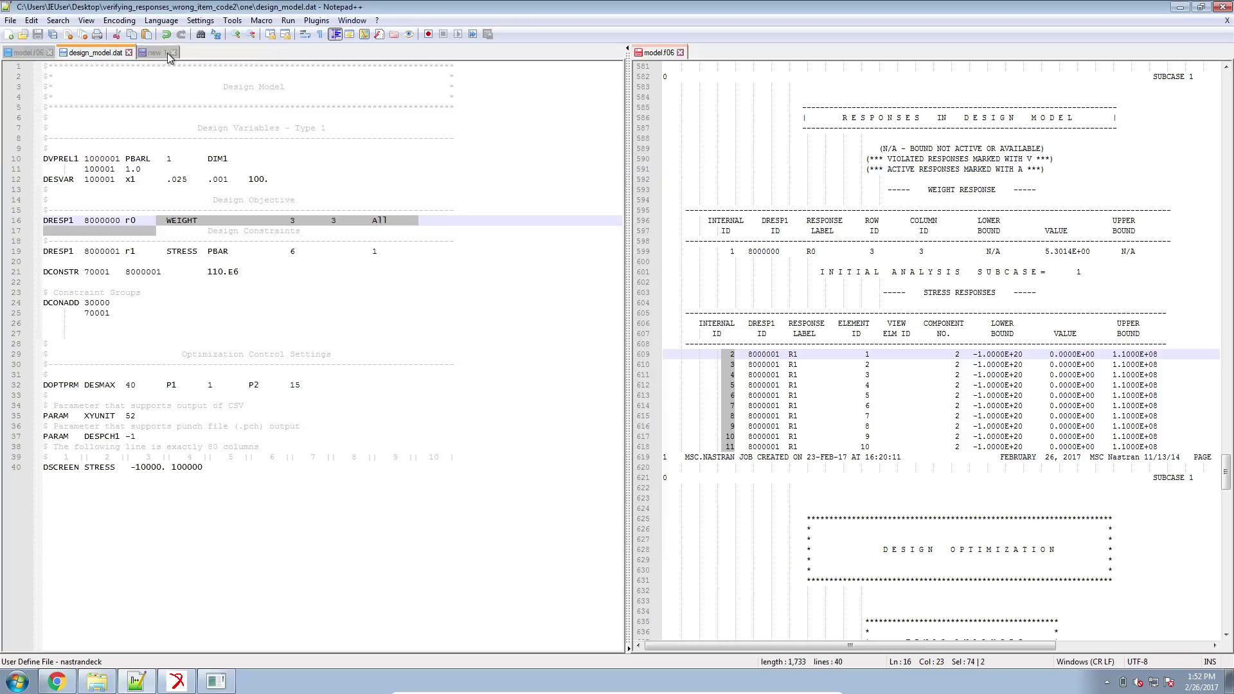
click(145, 52)
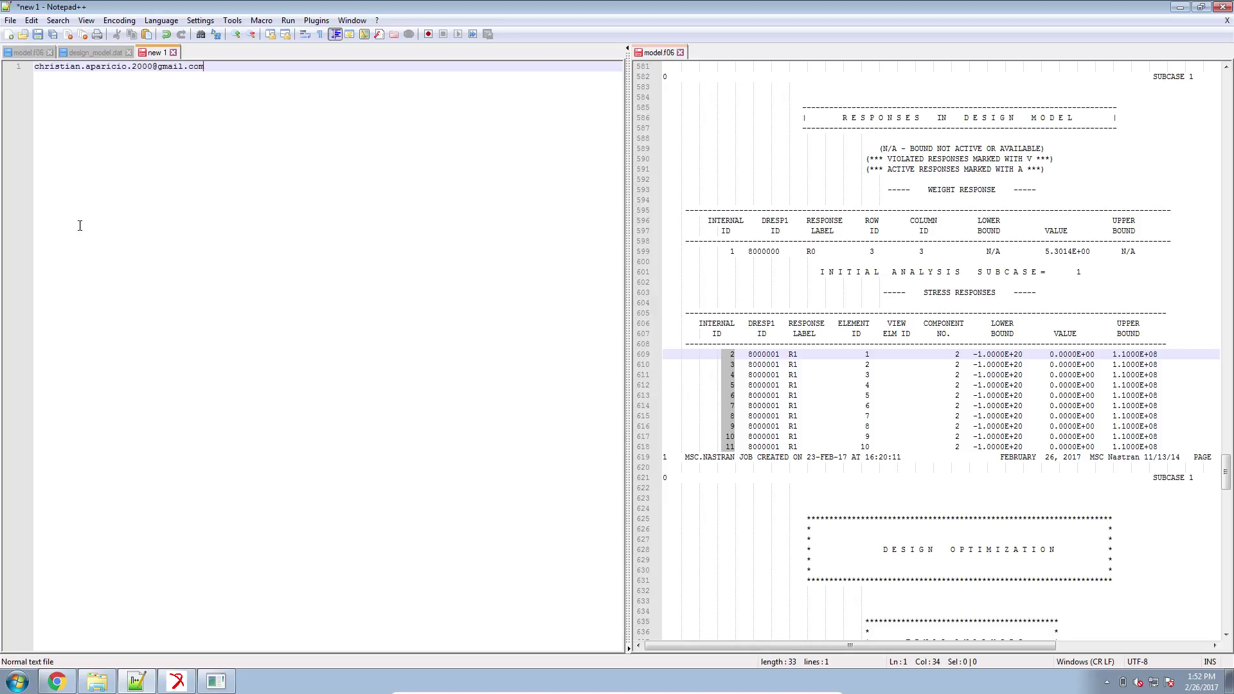
drag(234, 70, 5, 58)
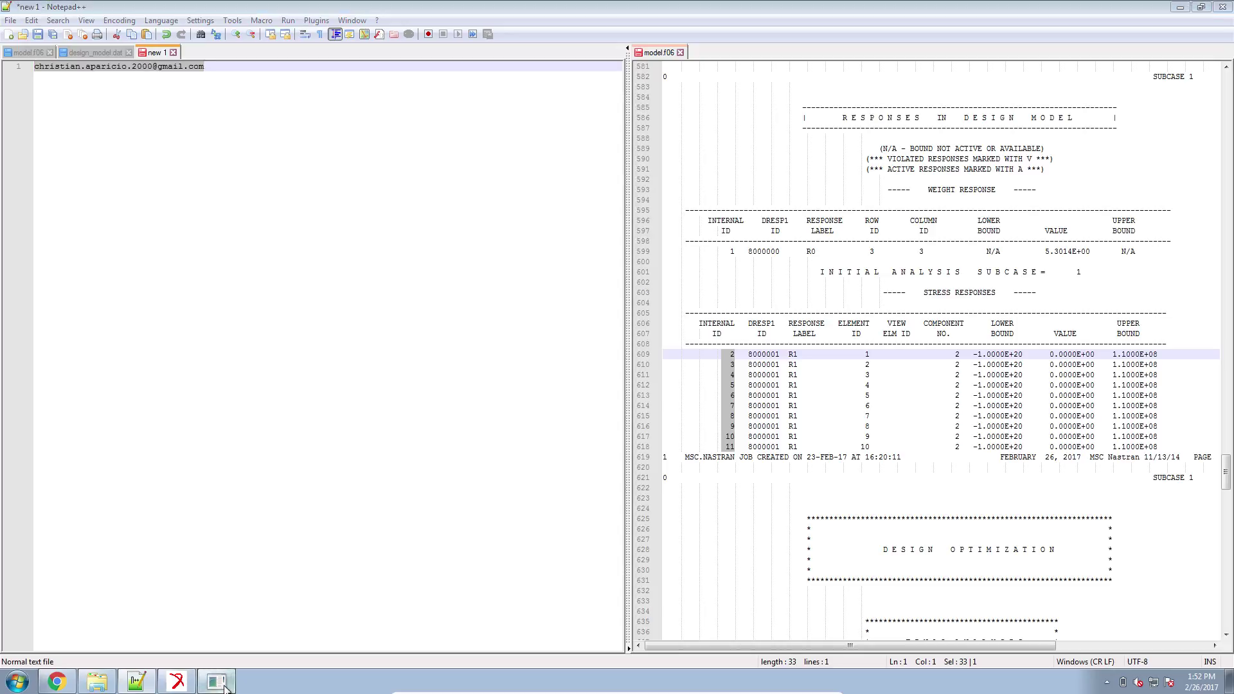
click(1006, 281)
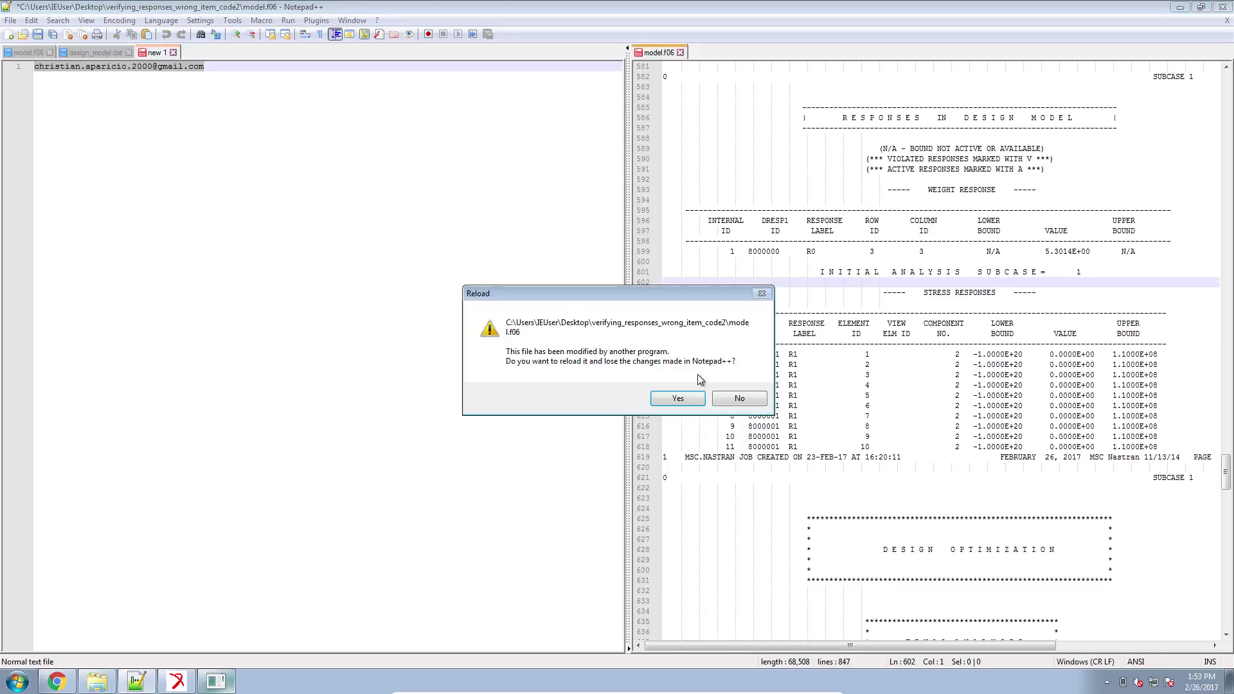
Reload the rerun model.f06, widen its pane and find the INITIAL ANALYSIS heading.
click(689, 398)
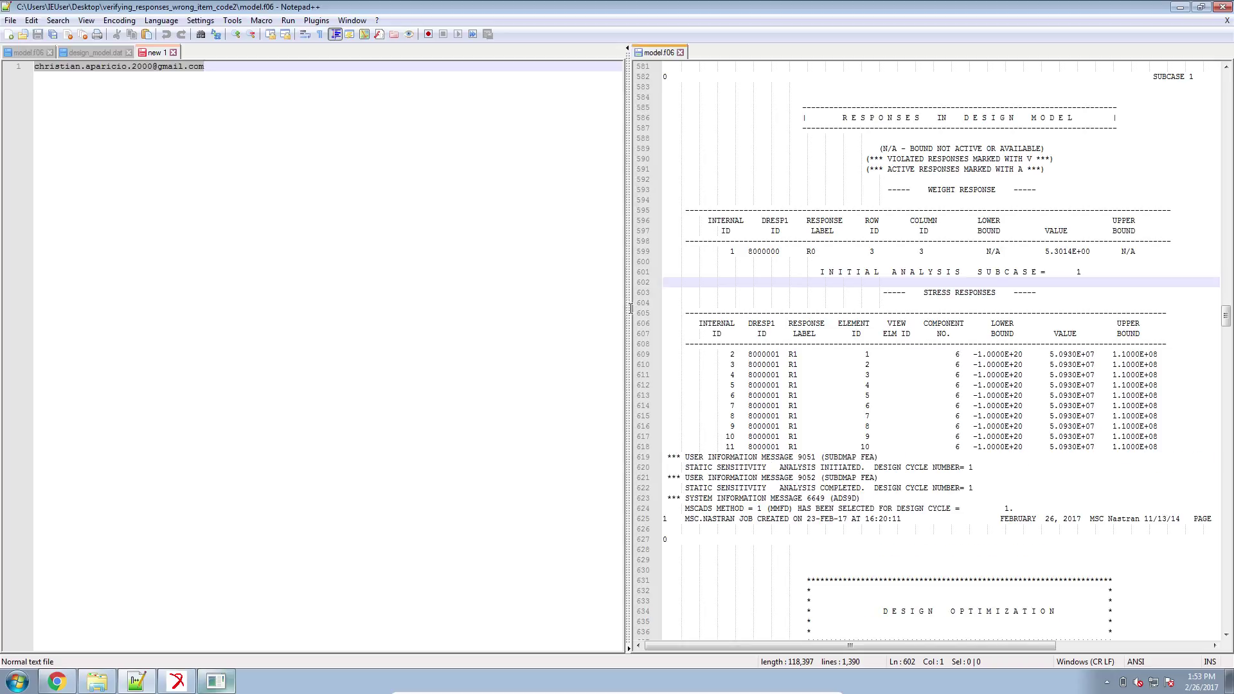
drag(629, 309, 422, 313)
scroll(859, 354, up, 17)
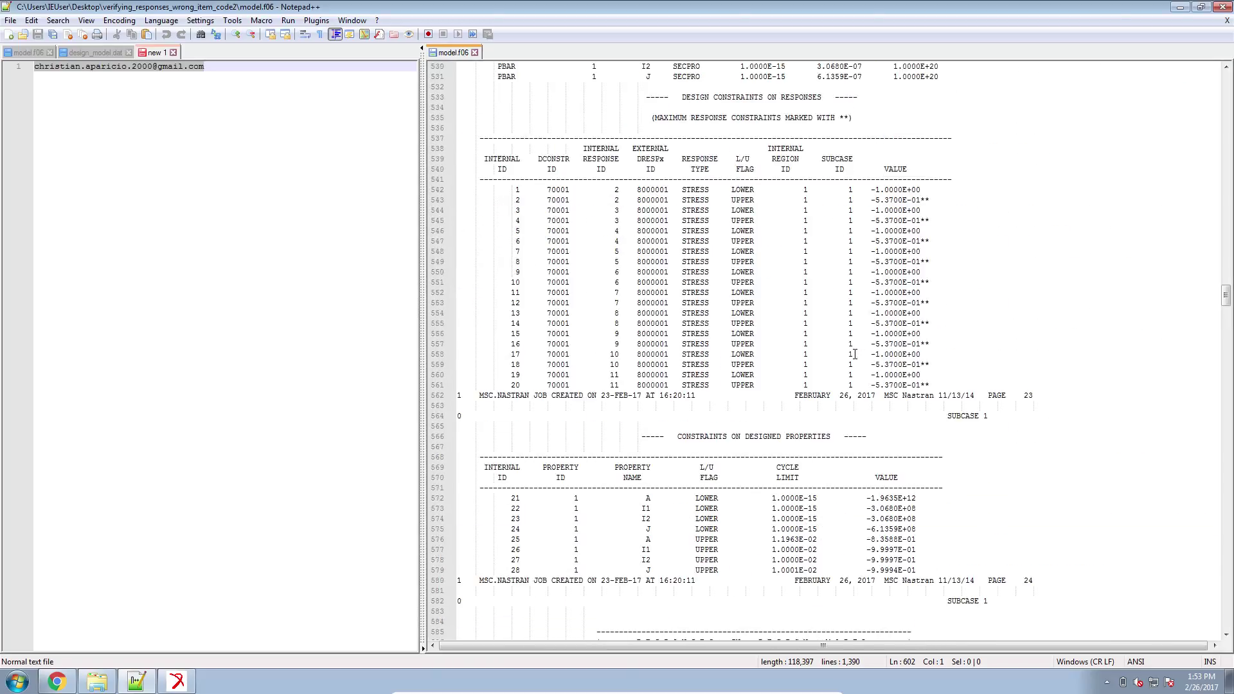
scroll(854, 354, up, 18)
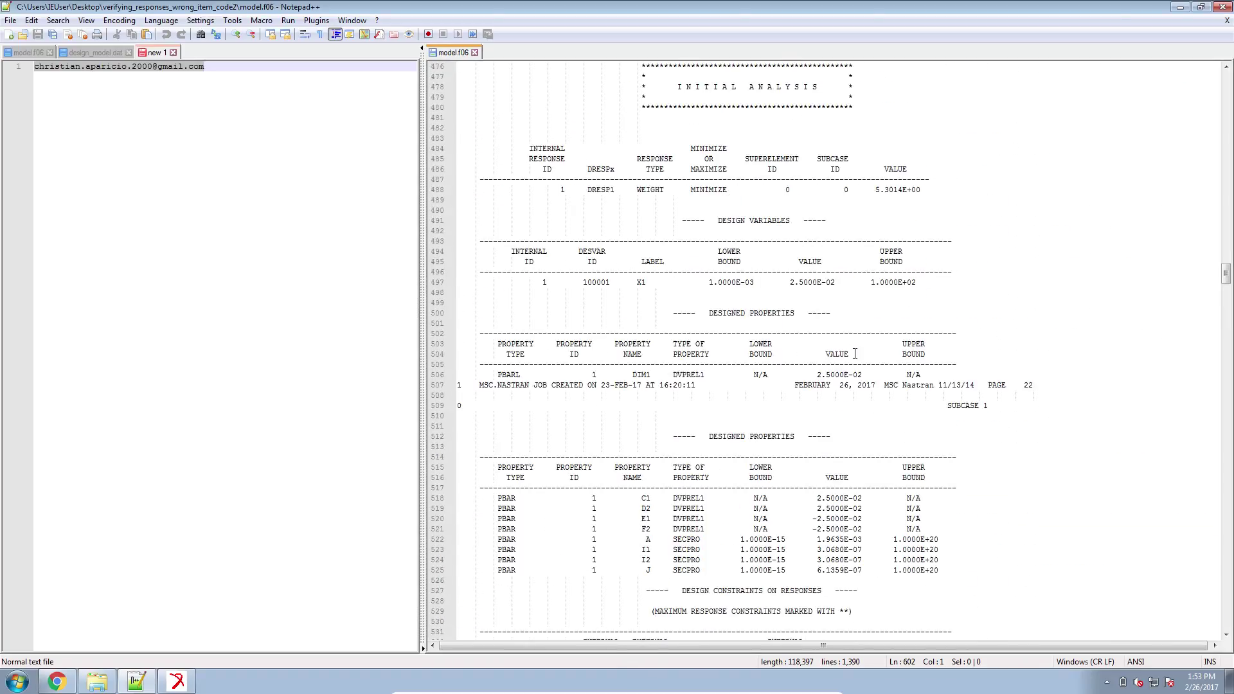
scroll(855, 354, up, 3)
drag(678, 180, 829, 189)
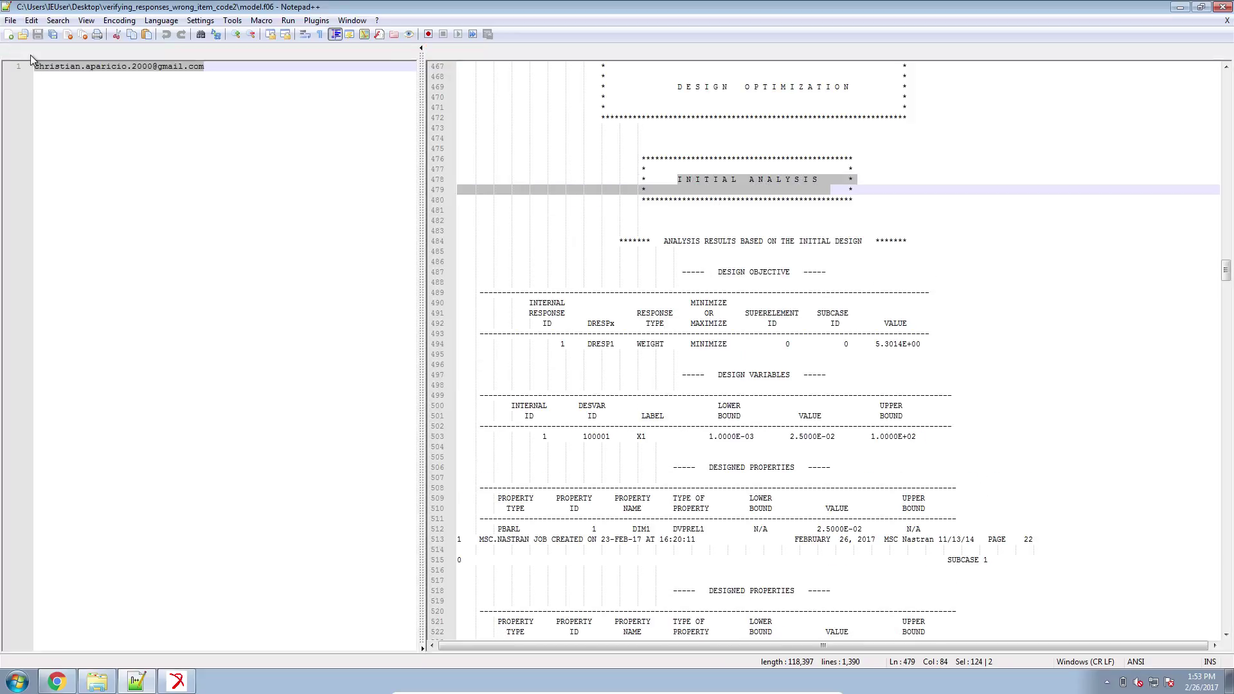
Show the earlier run's f06 alongside and locate the rerun's stress responses, now 5.0930E+07.
click(30, 52)
scroll(961, 429, down, 11)
scroll(961, 429, down, 20)
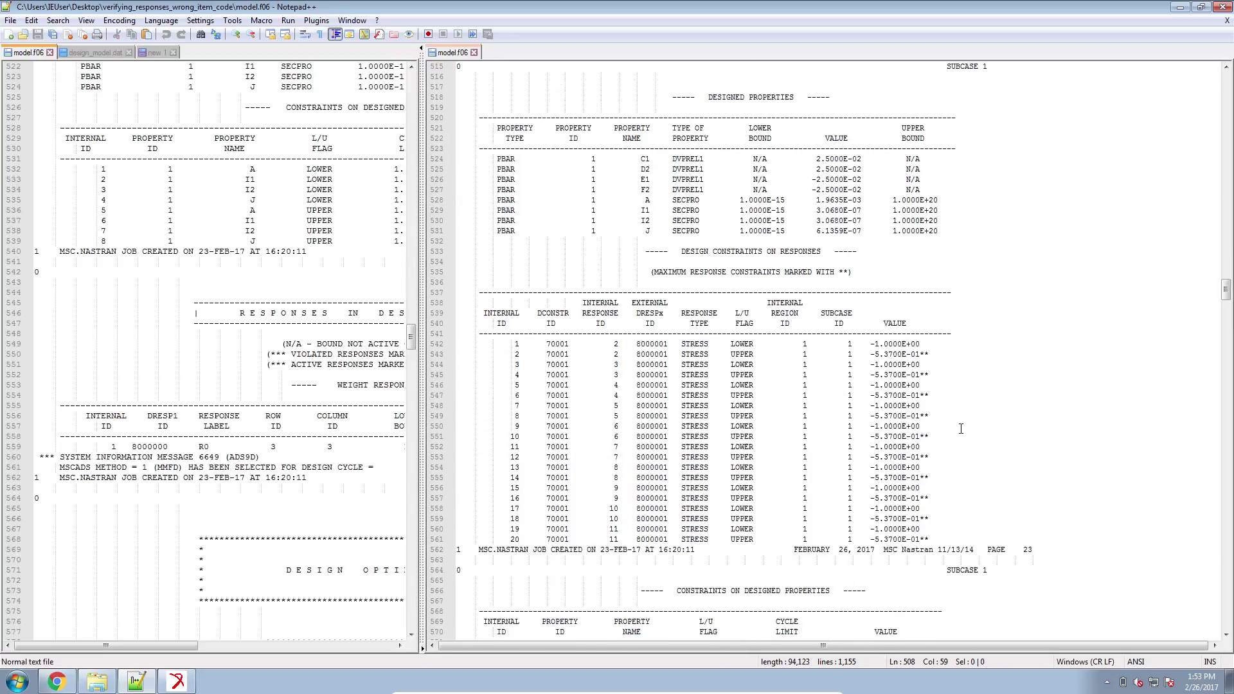
scroll(961, 428, down, 5)
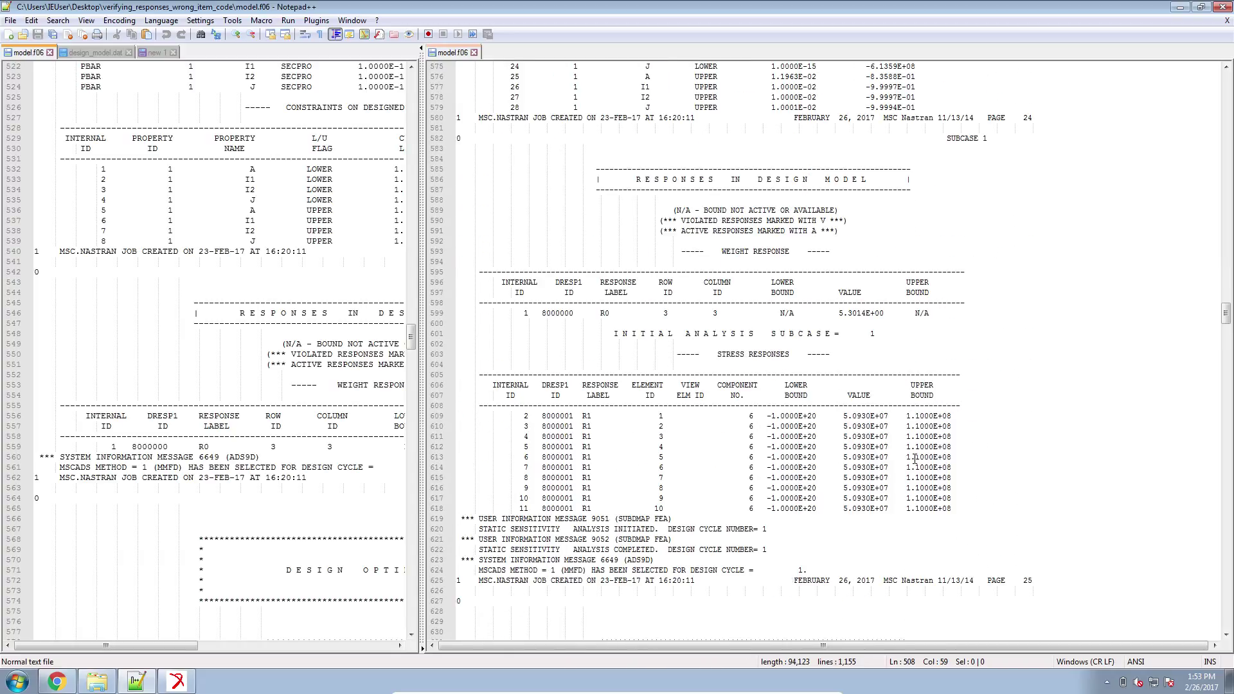
click(889, 509)
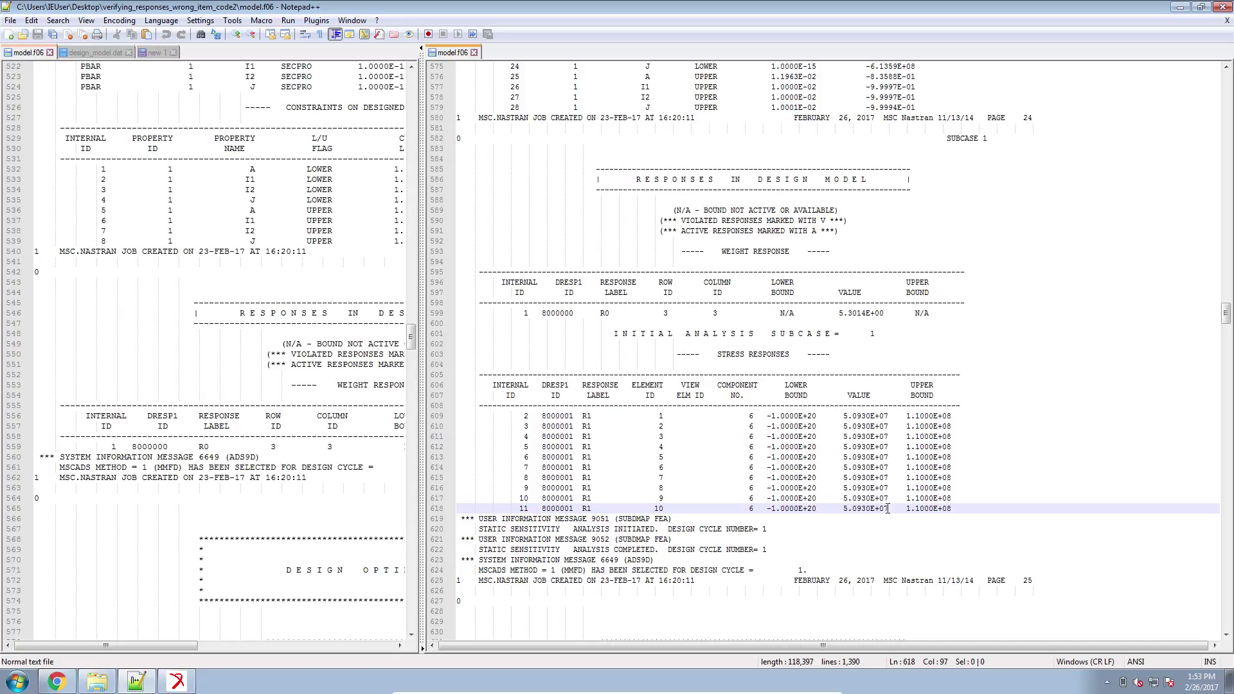
Recheck r1's stress item code in the web app, then bring up Patran's stress plot.
click(57, 681)
click(325, 394)
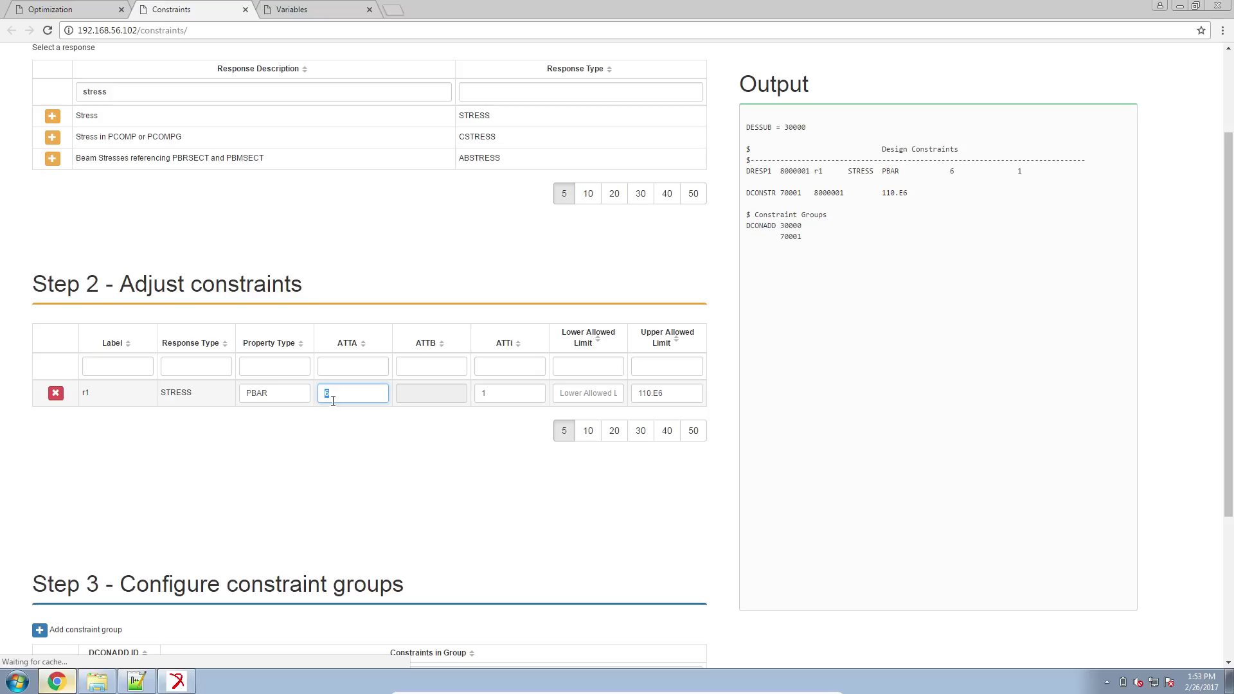
click(179, 683)
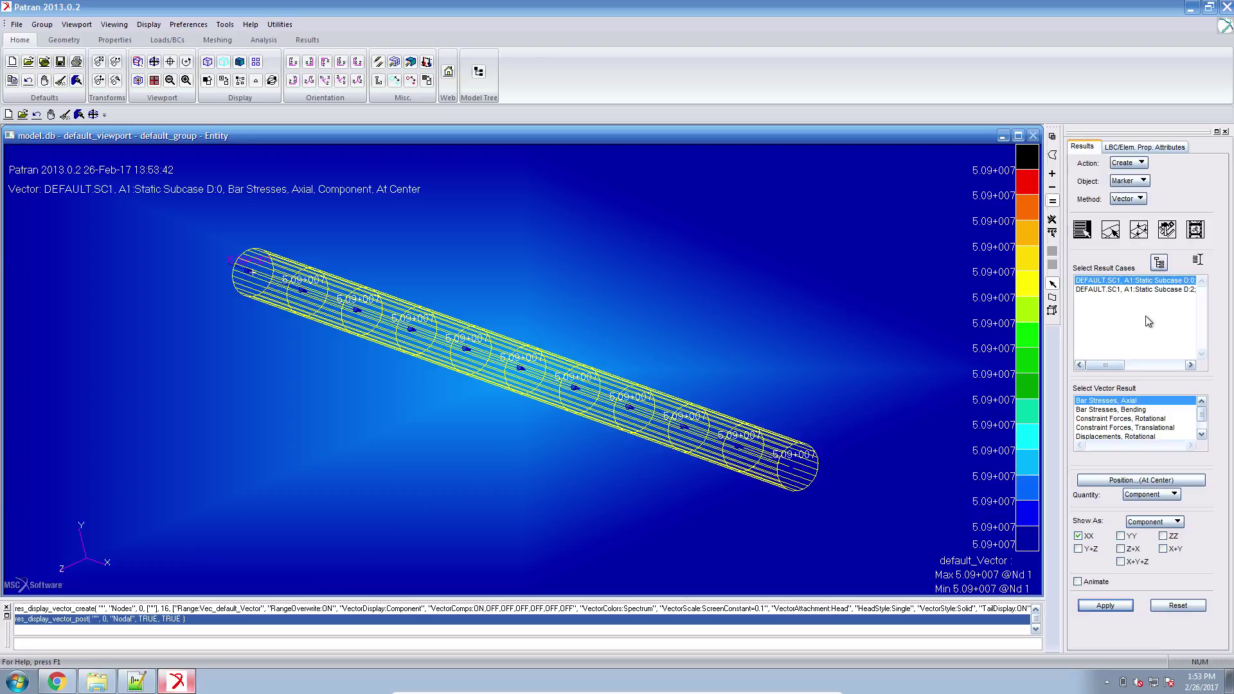
Select the Static Subcase D:2 result case in Patran.
click(1149, 290)
Plot axial bar stresses for subcase D:2, reading 3.18+010, then return to the f06 output.
click(1126, 606)
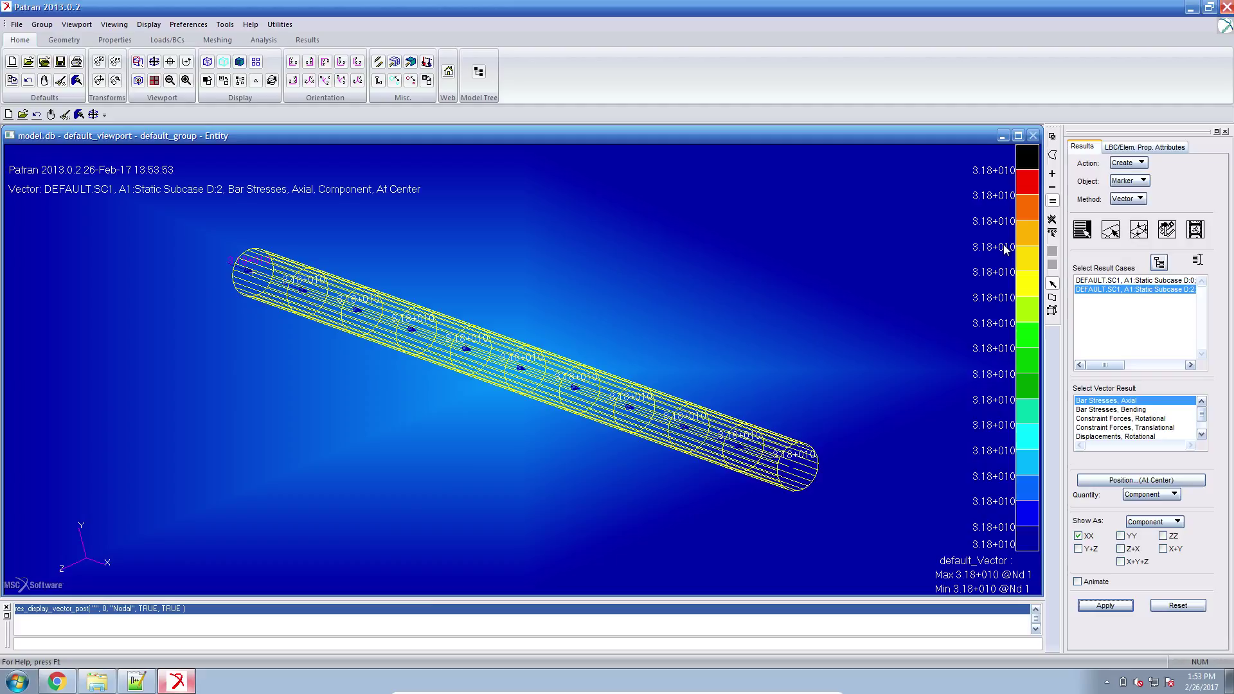
click(136, 681)
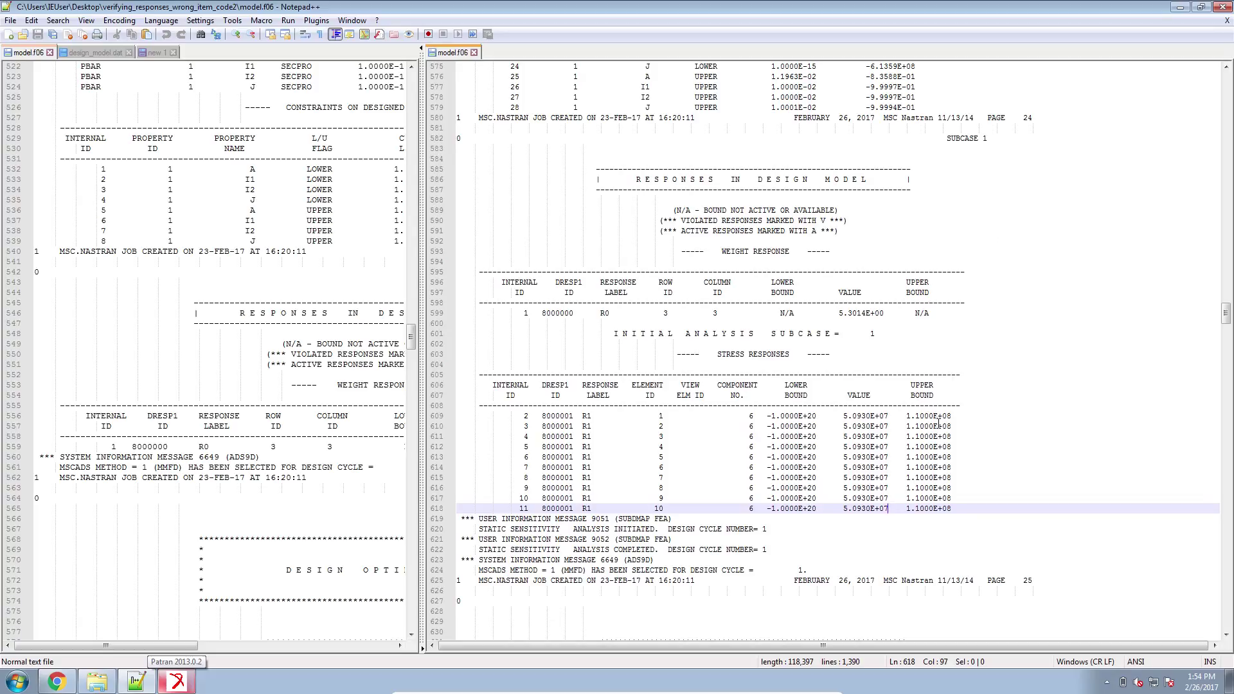
Highlight the 5.0930E+07 stress response values from line 609 of model.f06, then pick Patran's D:0 result case.
click(844, 416)
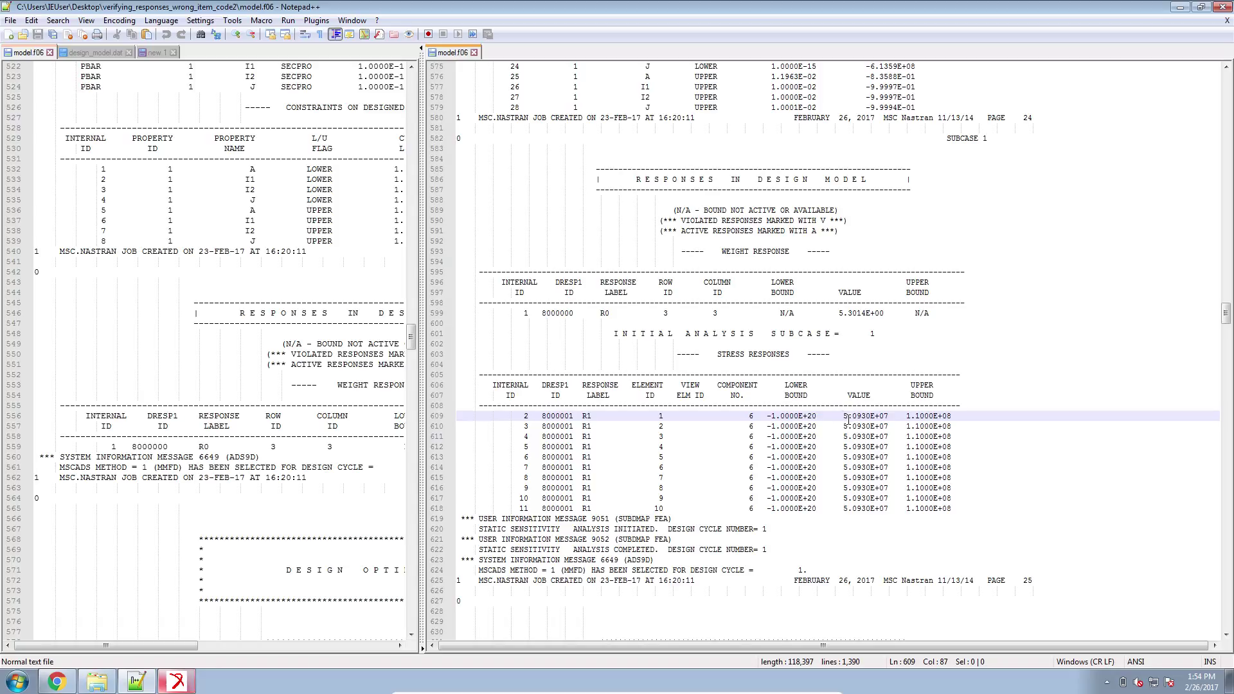
drag(845, 417, 855, 417)
drag(889, 508, 880, 499)
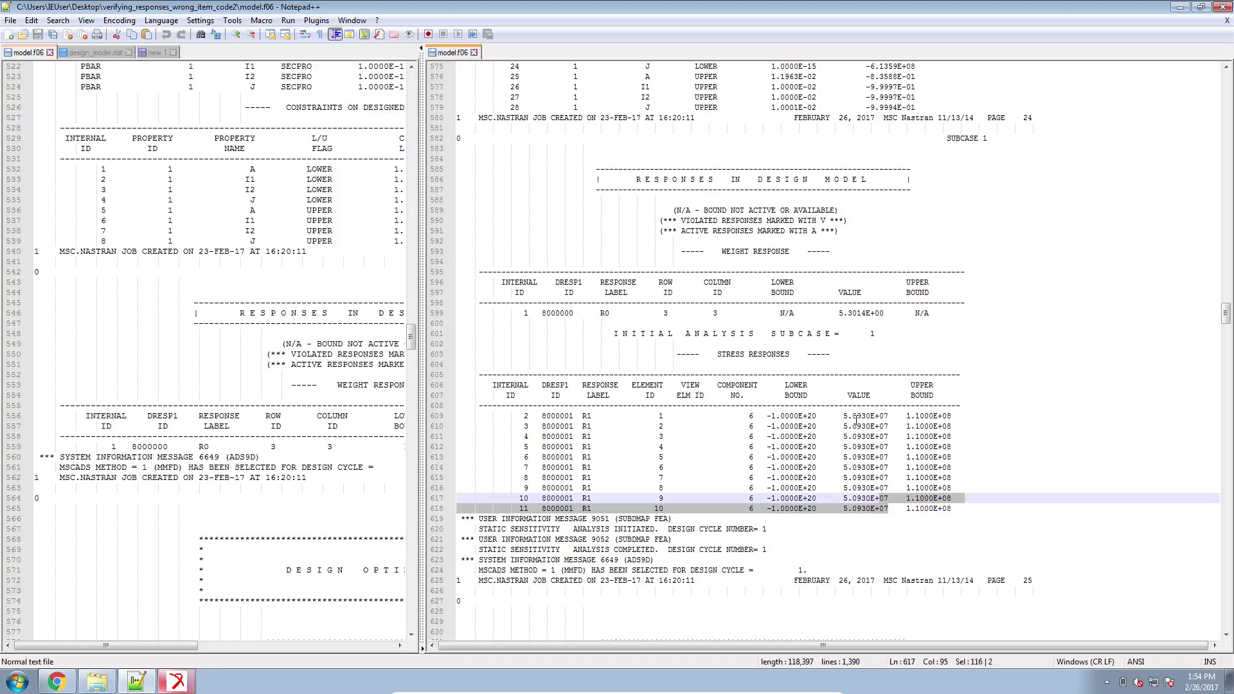
click(177, 681)
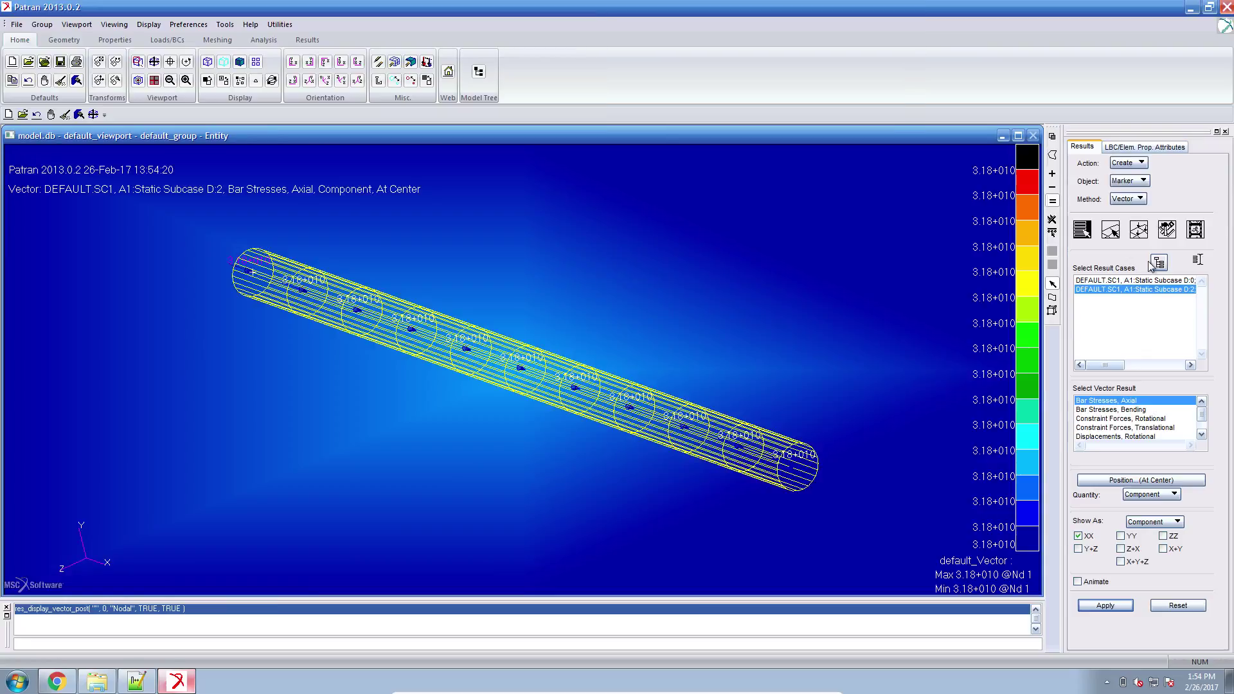
click(1148, 280)
Plot axial bar stresses for Static Subcase D:0, showing 5.09+007, and go back to model.f06.
click(1105, 606)
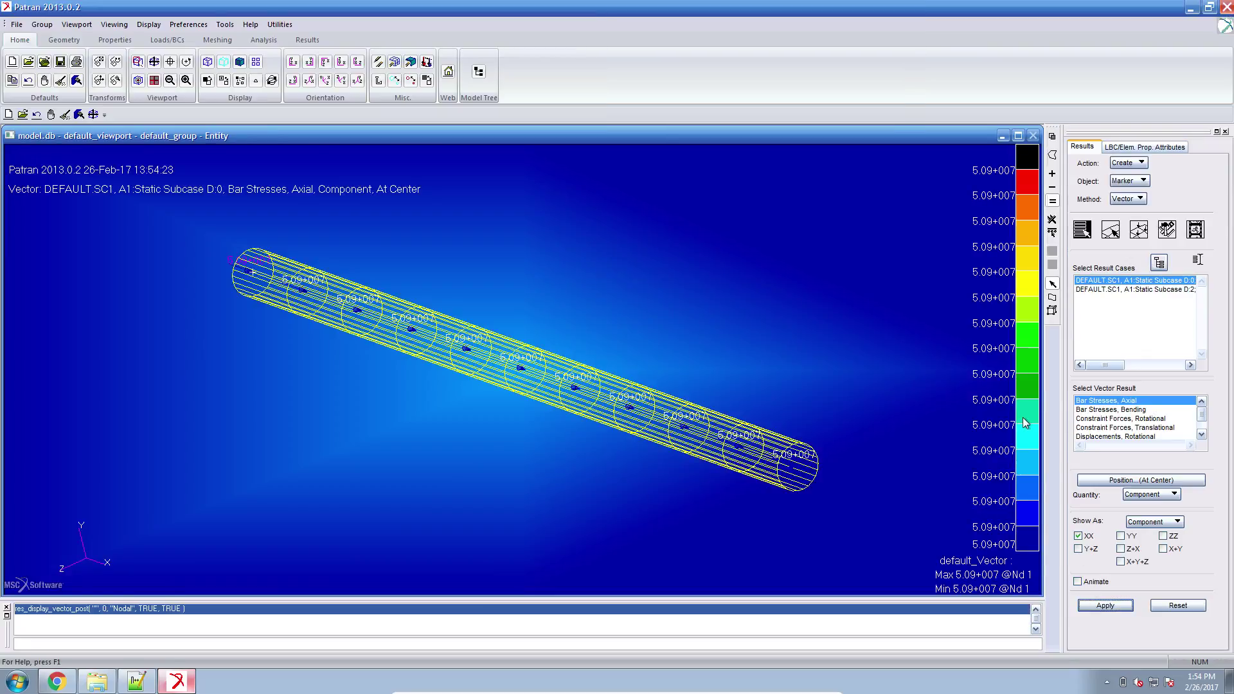
click(135, 681)
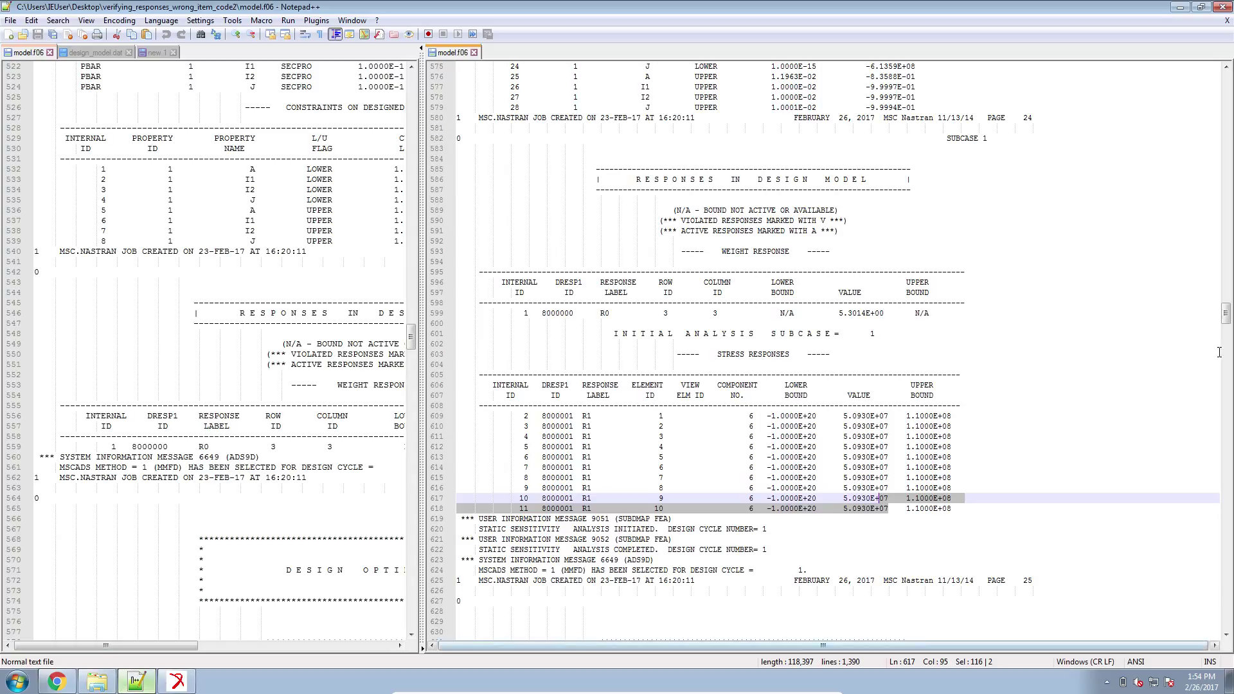
At the end of model.f06, highlight the 'RUN TERMINATED DUE TO HARD CONVERGENCE' message for cycle 2.
drag(1226, 315, 1230, 637)
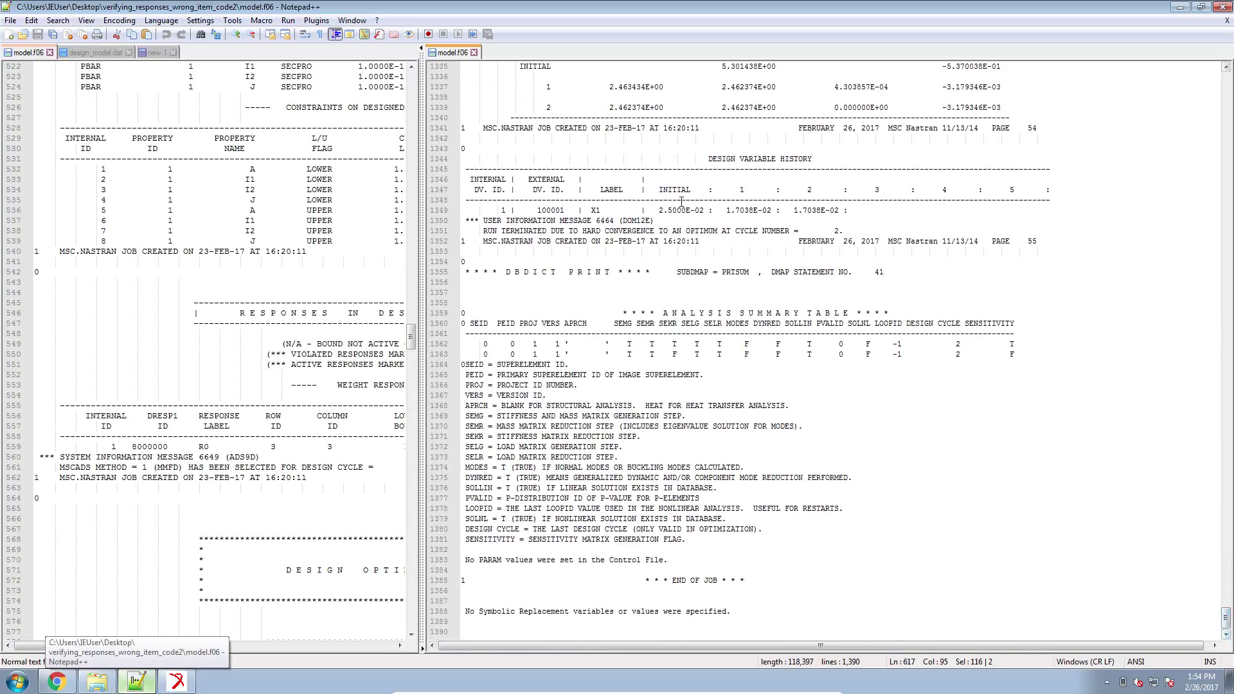
drag(486, 226, 787, 230)
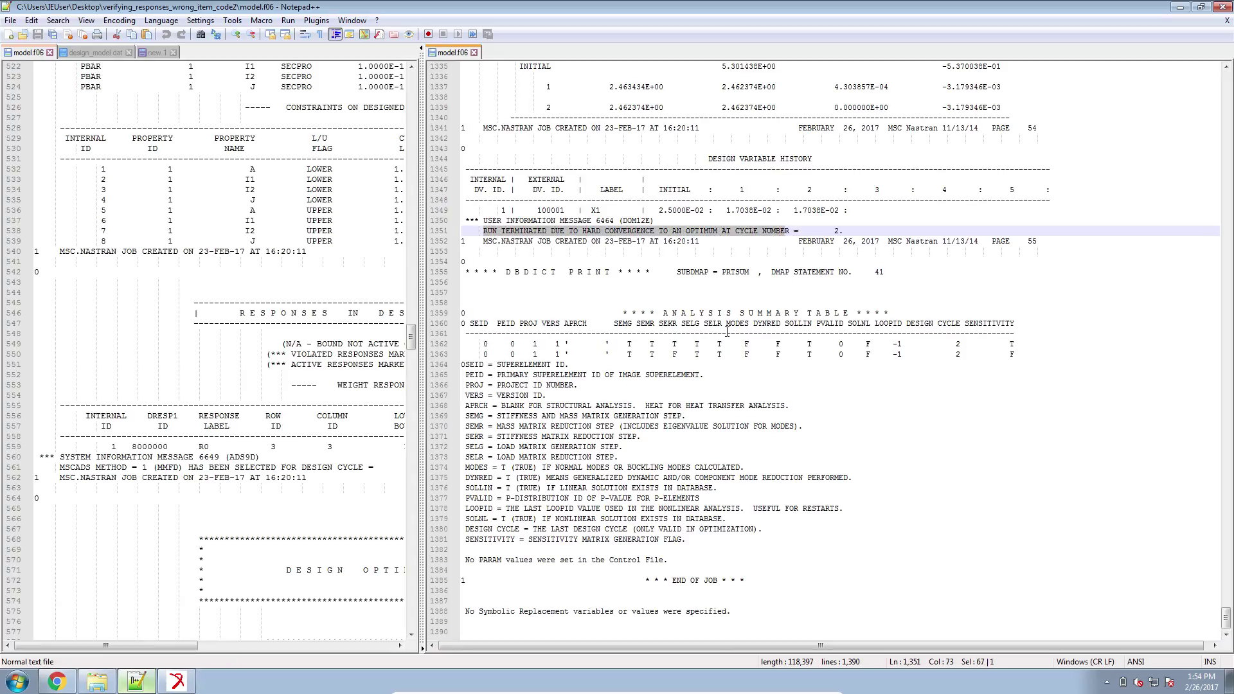
click(177, 682)
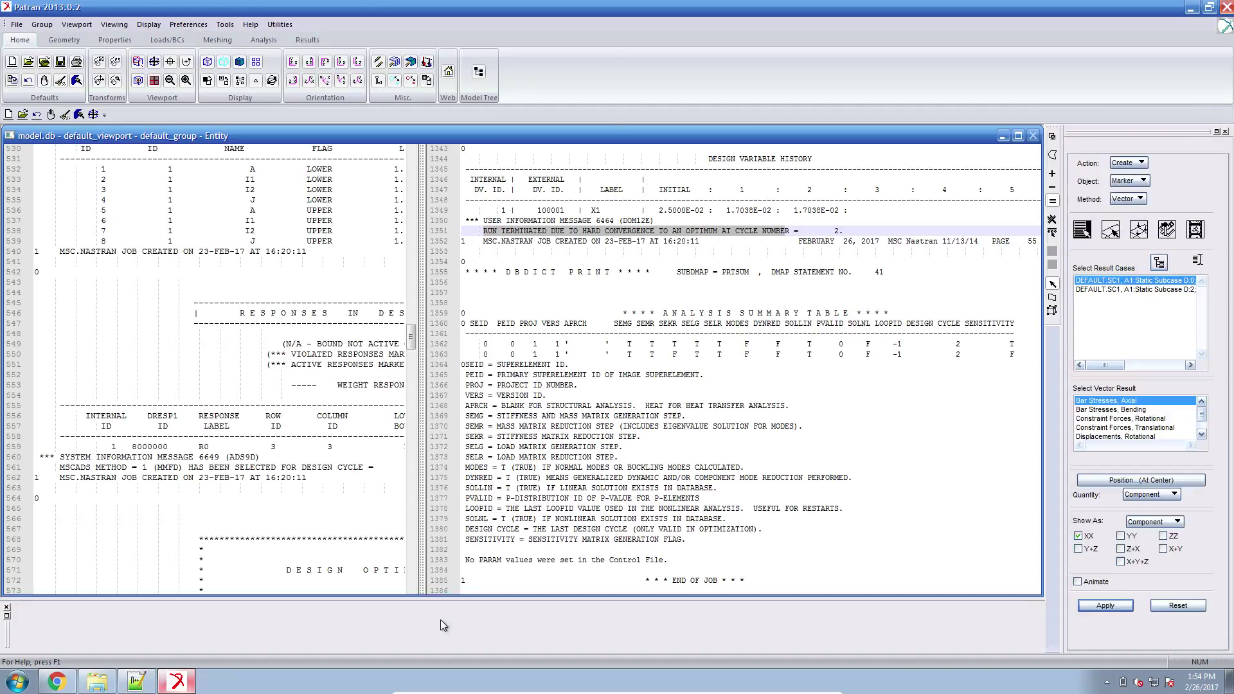
Attach XDB results, choosing model.xdb from the verifying_responses_wrong_item_code2 folder.
click(264, 39)
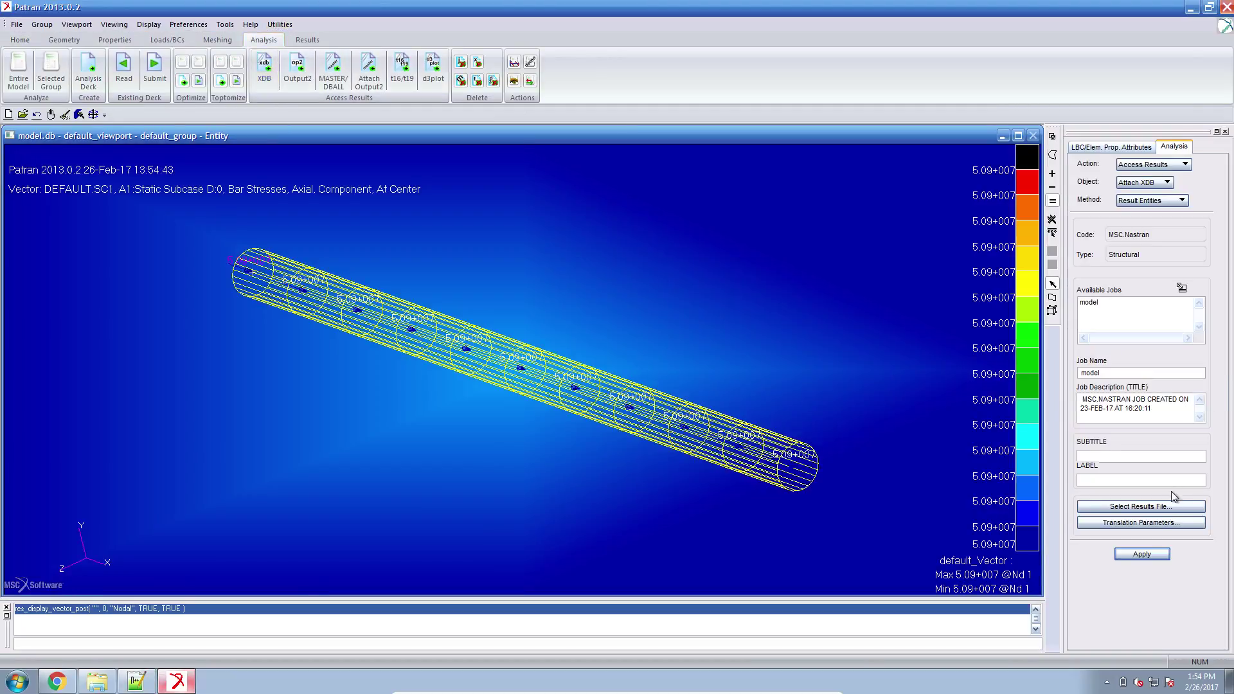
click(1168, 508)
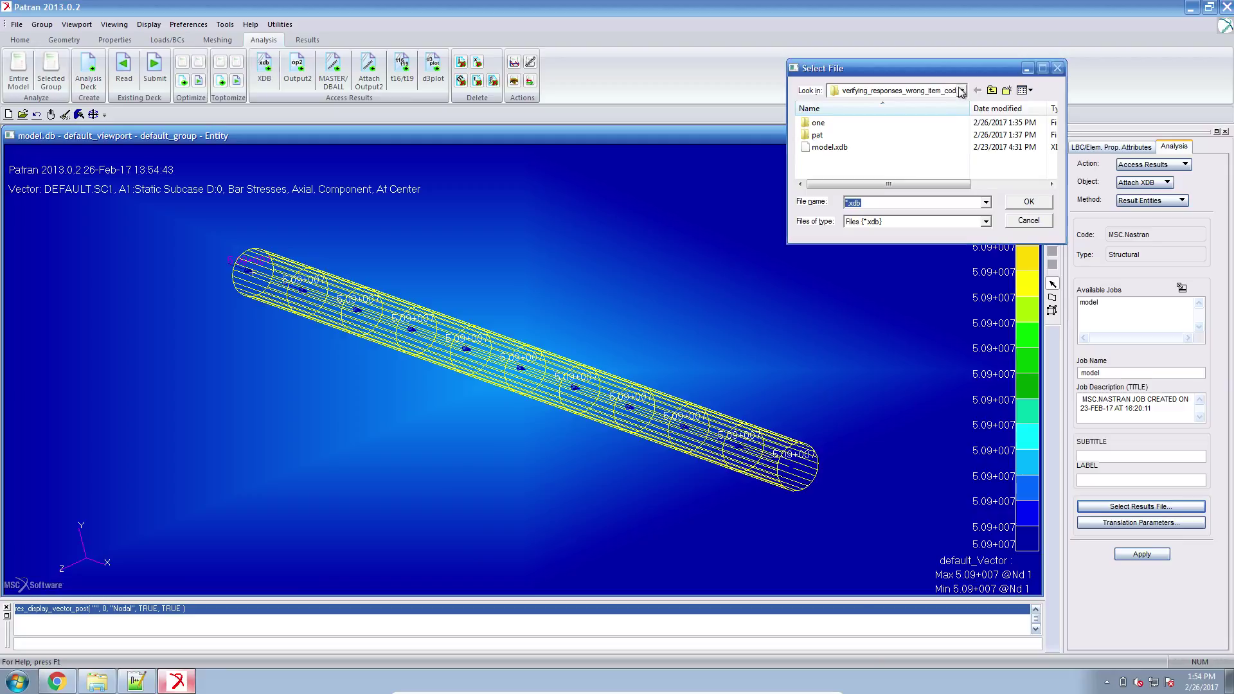
click(961, 92)
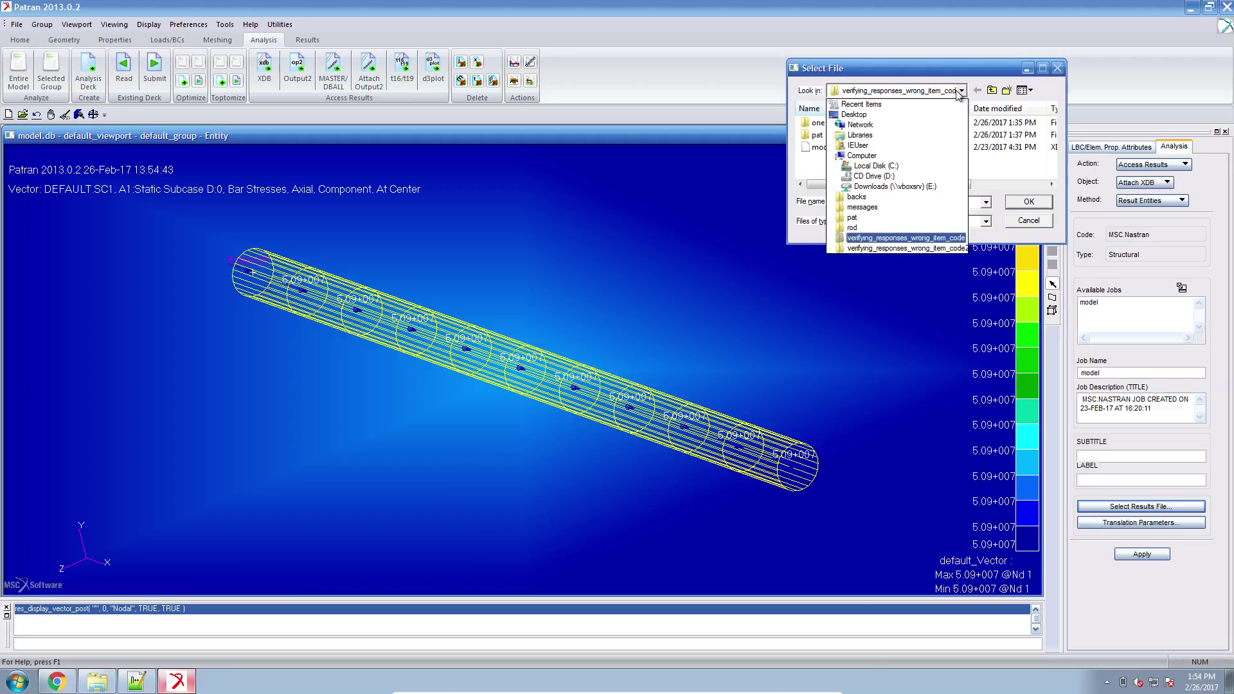
click(902, 246)
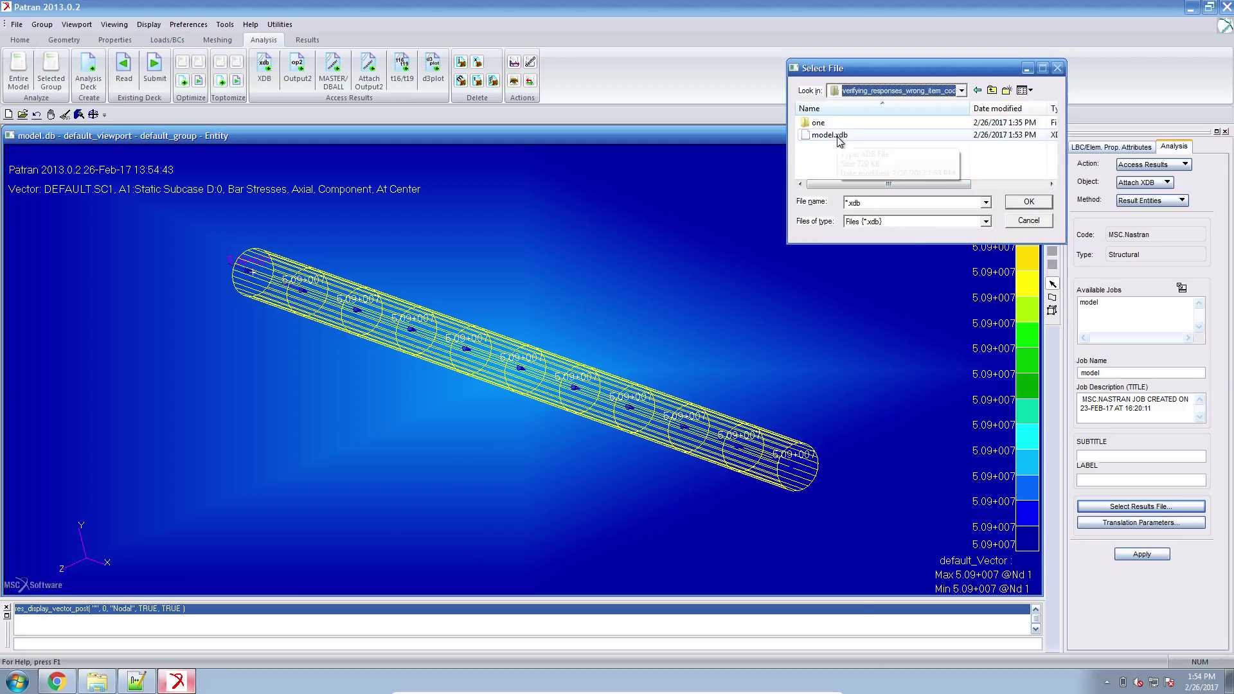
click(835, 135)
key(alt+Tab)
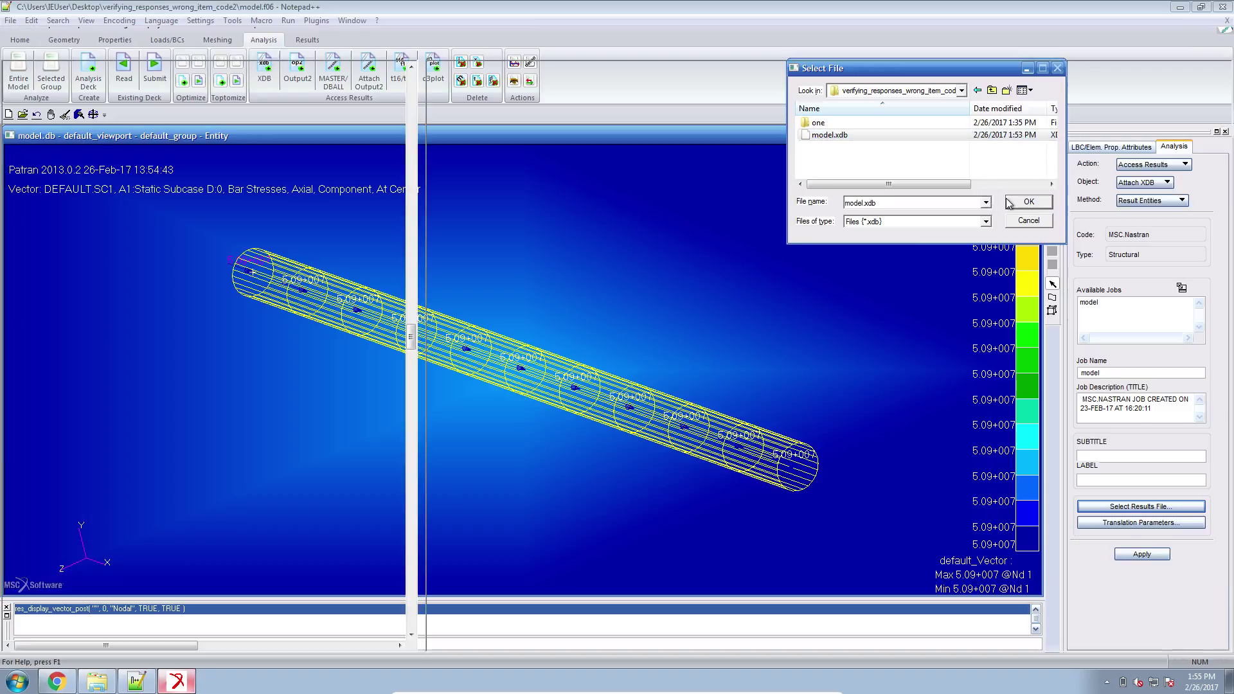
key(alt+Tab)
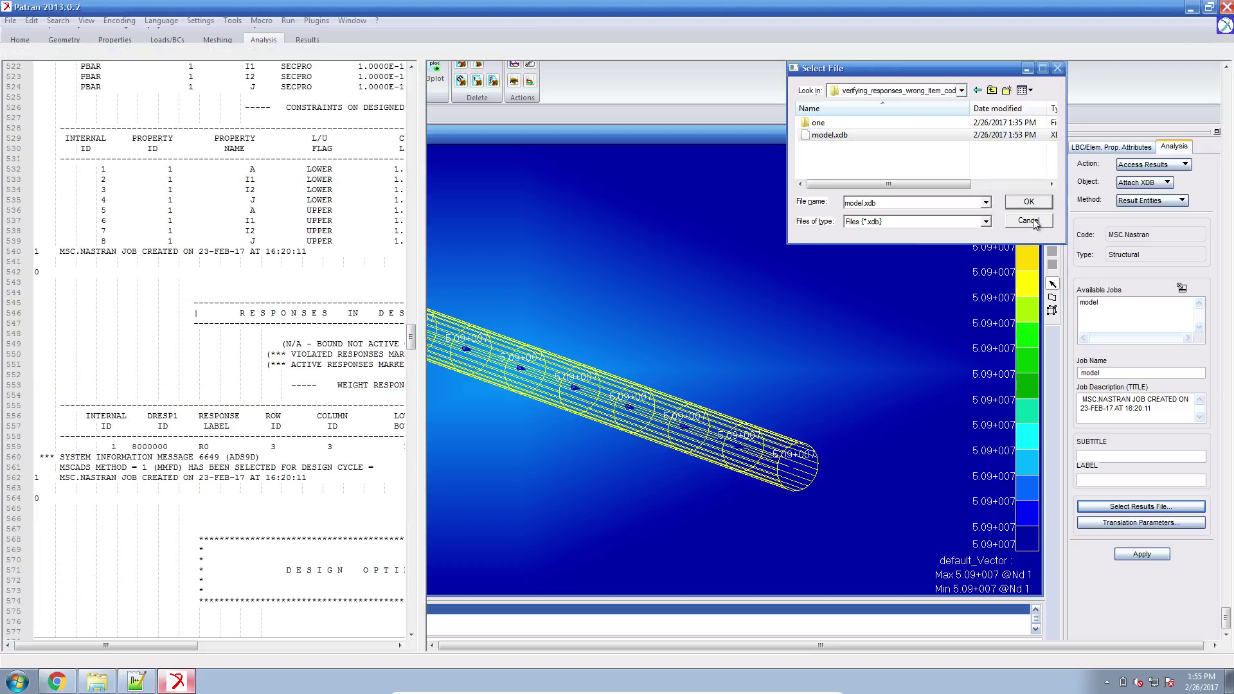
click(1033, 222)
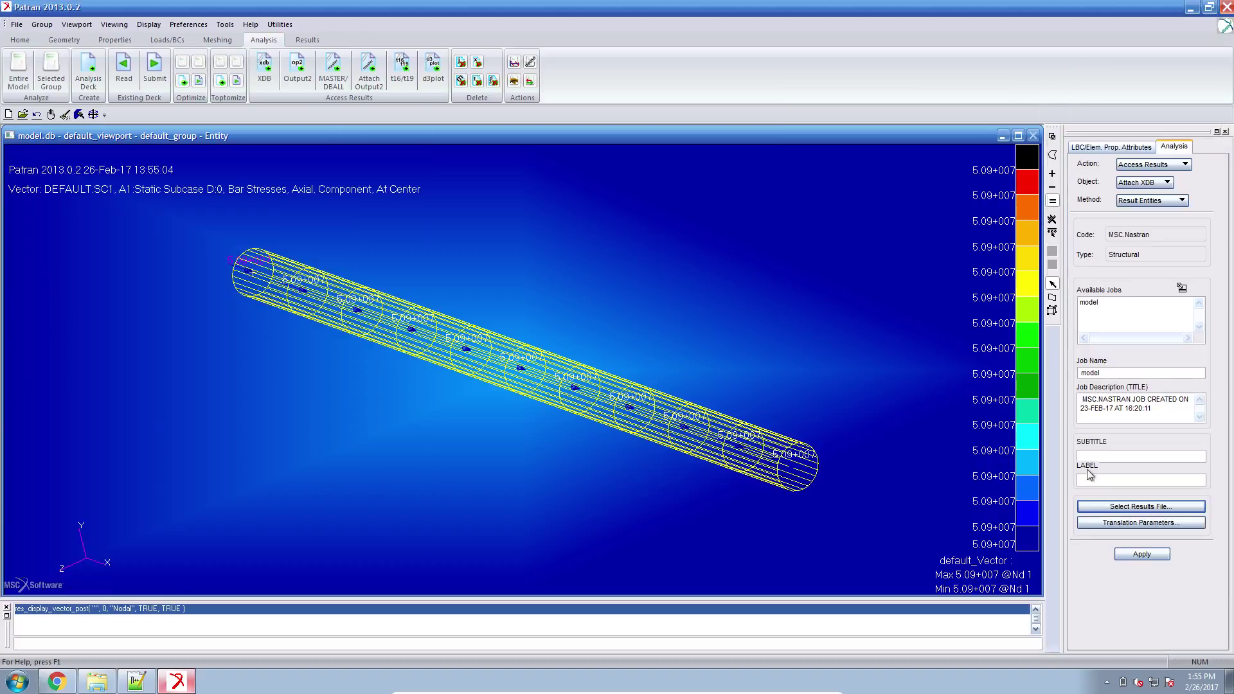
click(1139, 554)
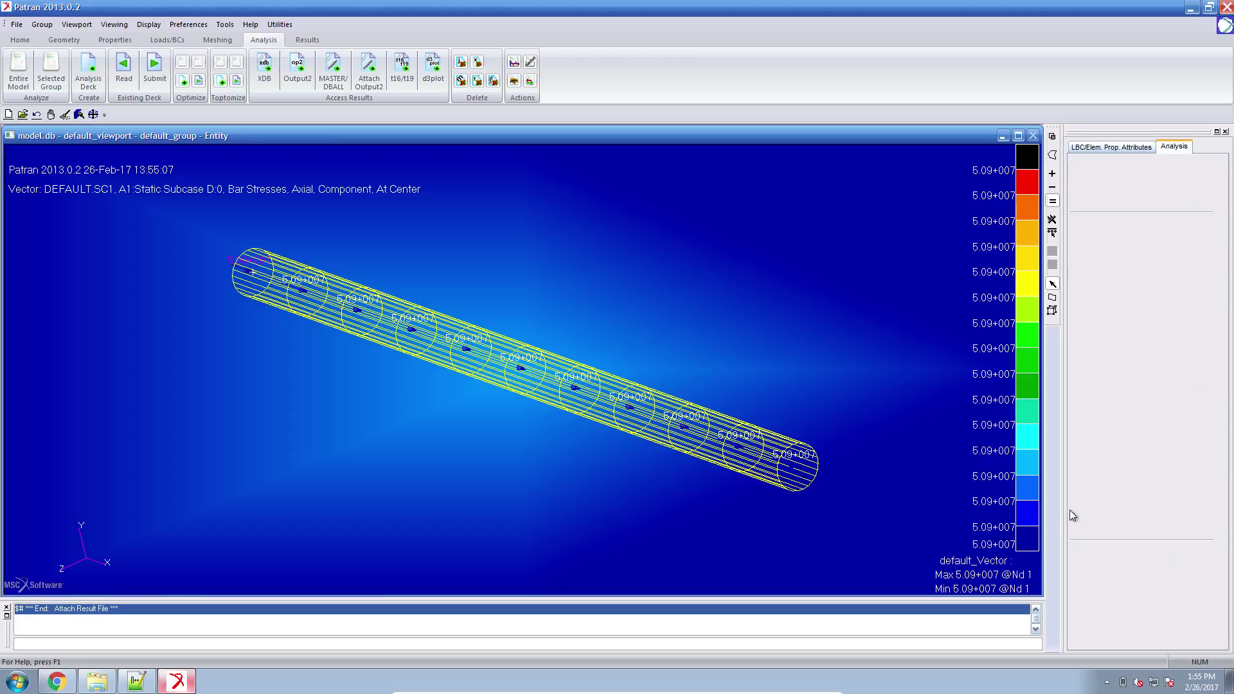
Plot axial bar stress vectors for A2:Static Subcase D:0.
click(306, 40)
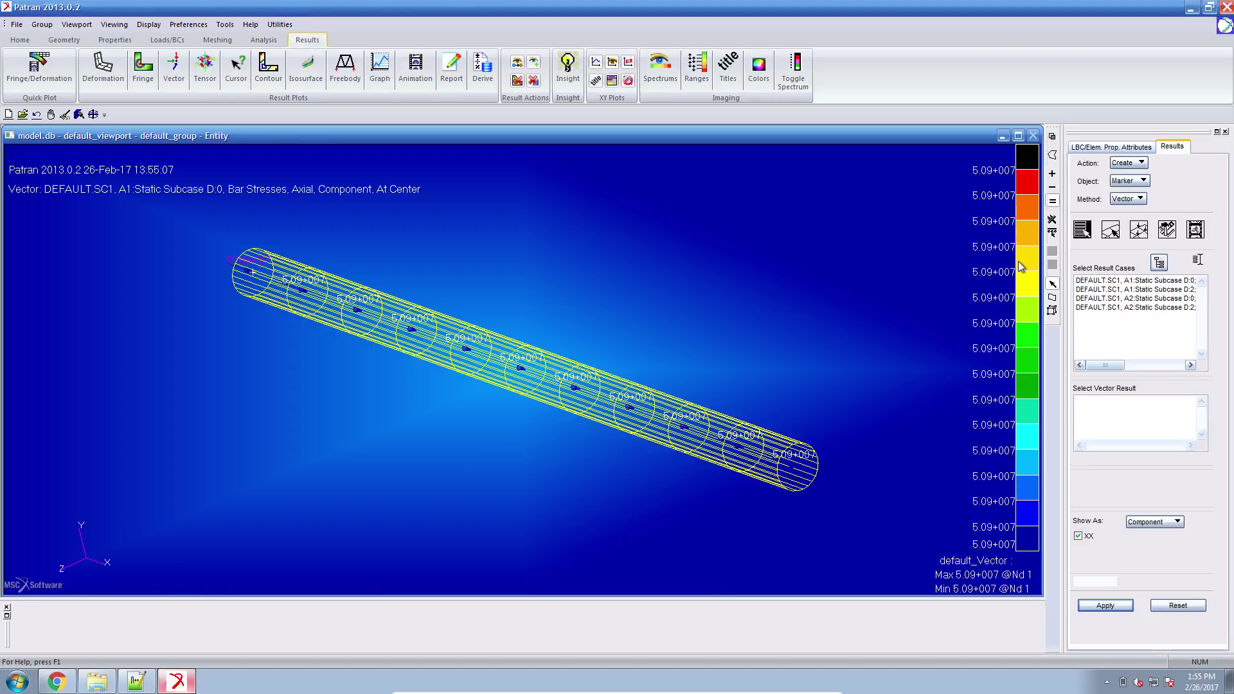
click(1185, 299)
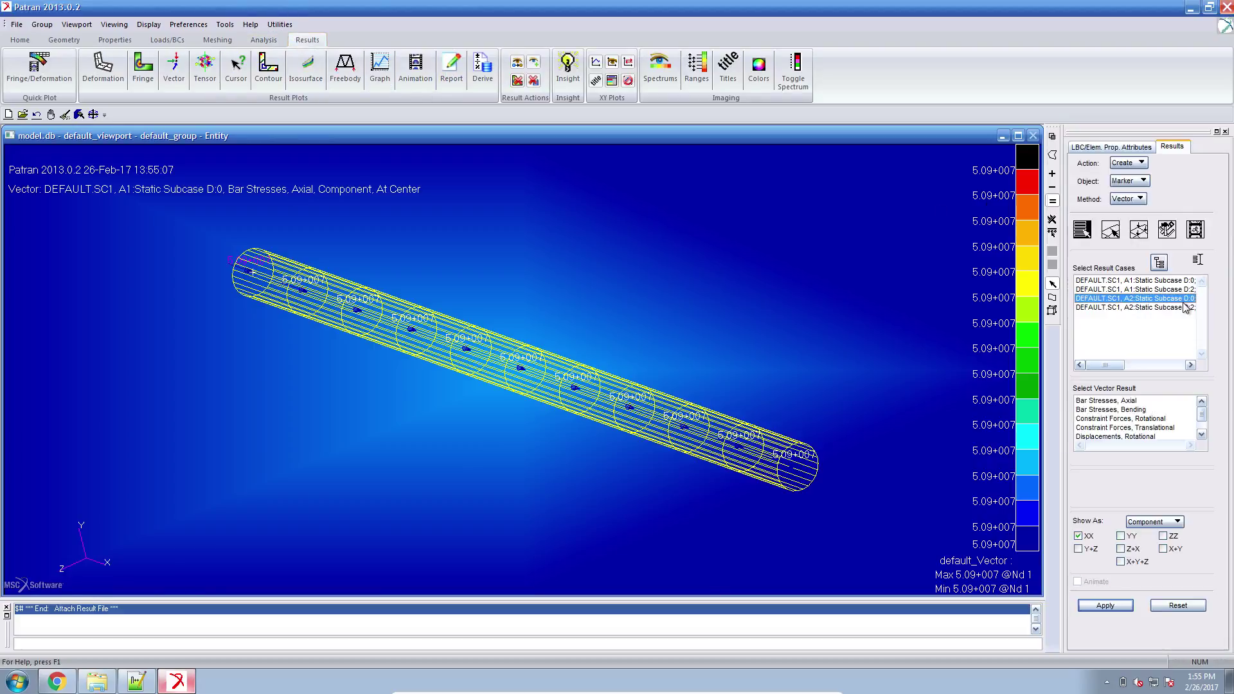
click(1139, 402)
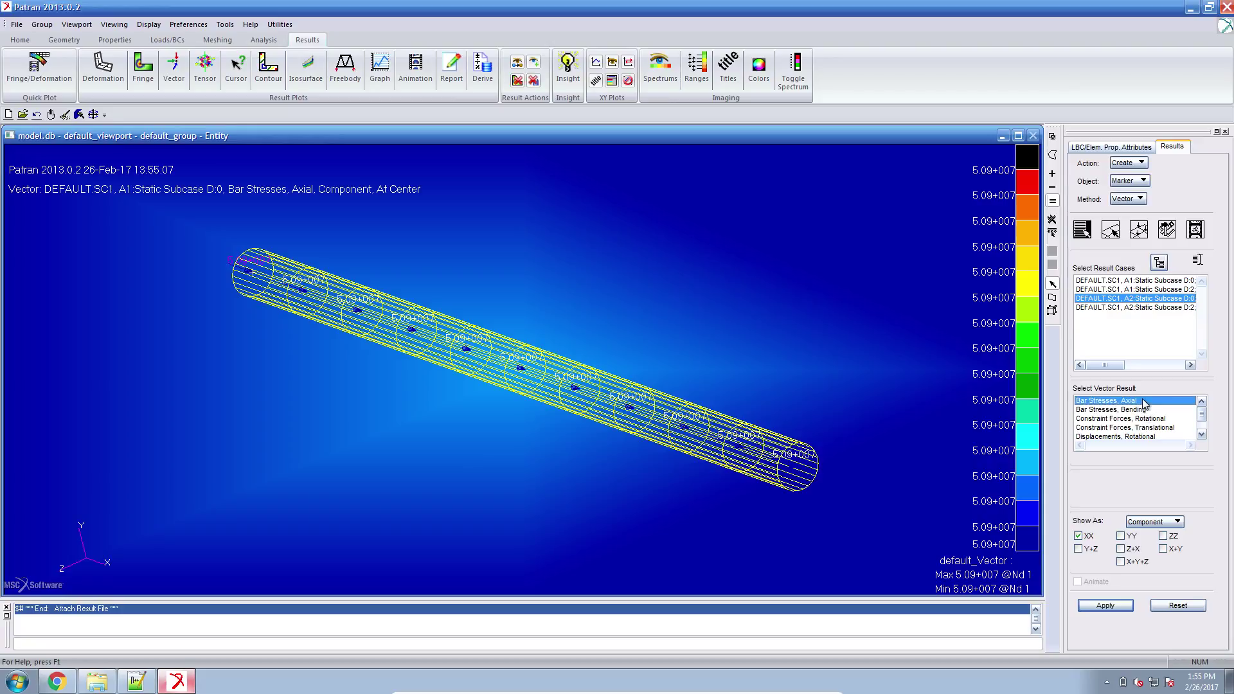
click(1097, 608)
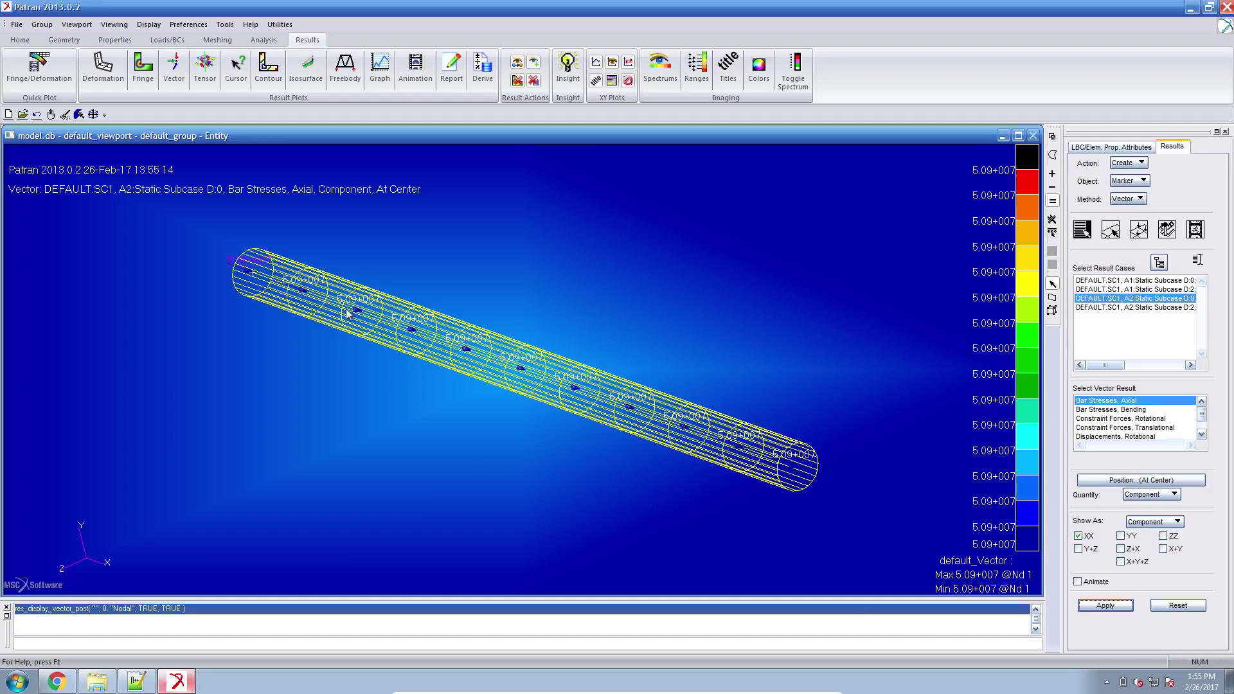
Replot the axial stress vectors for design cycle D:2, reading 1.10+008 on every element.
click(1151, 307)
click(1104, 606)
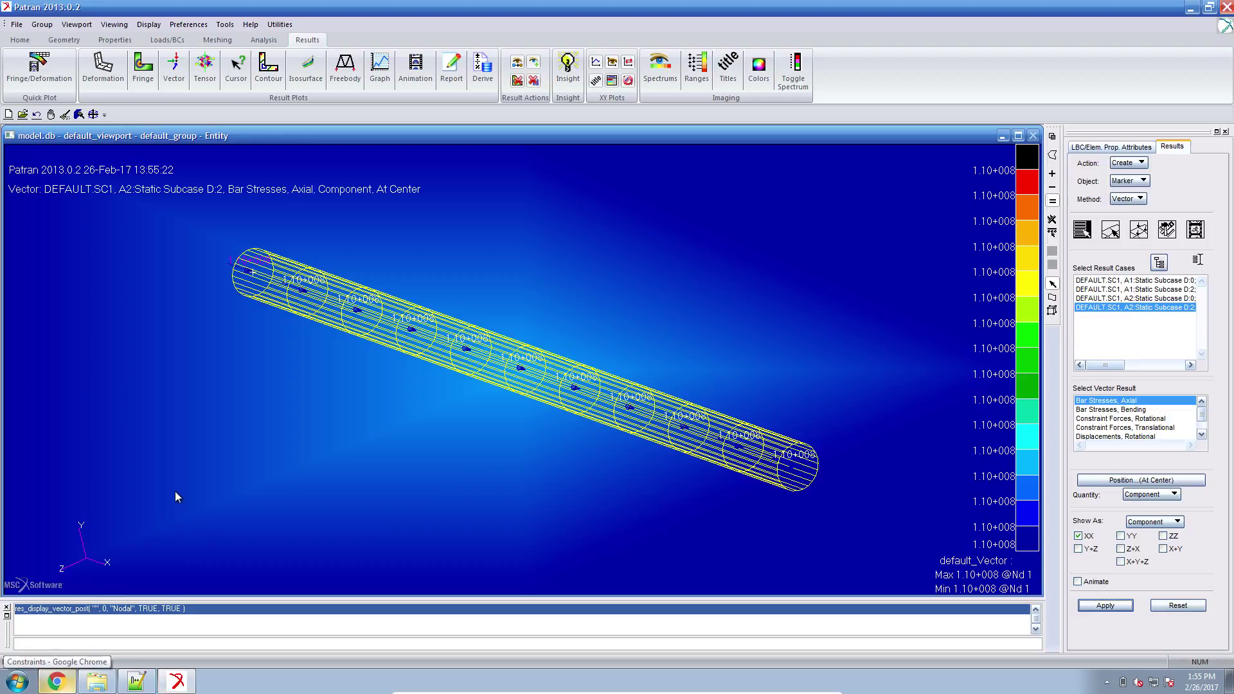
click(148, 685)
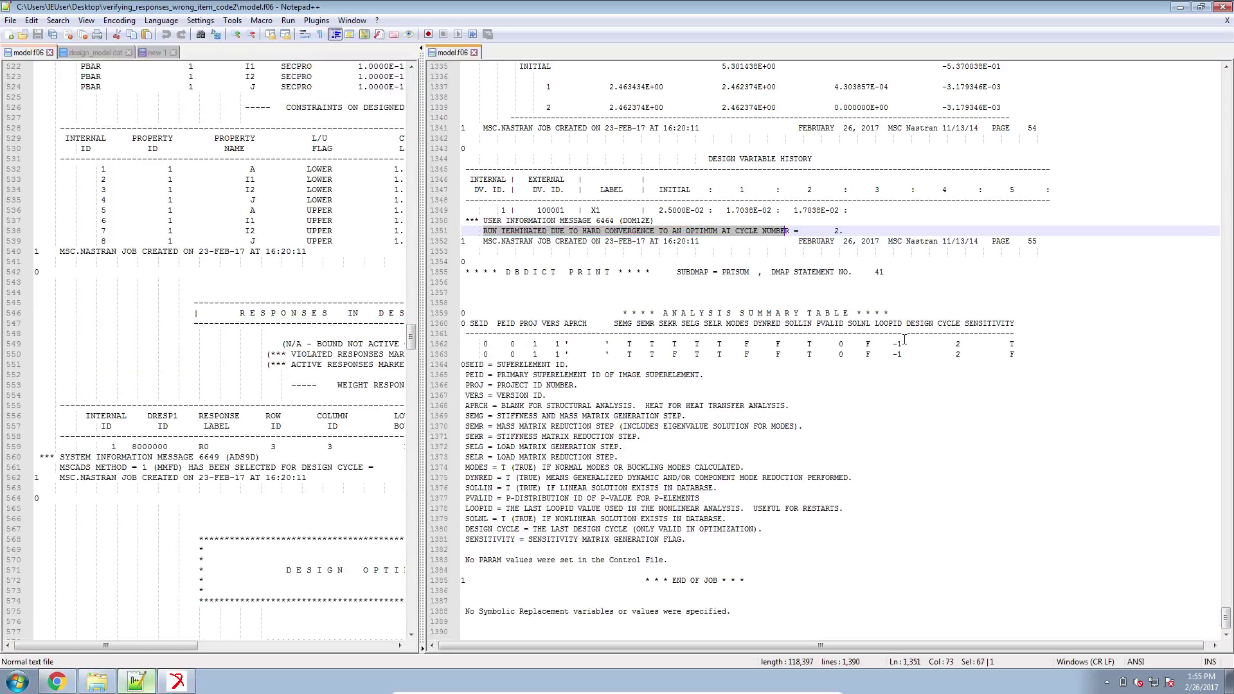
In design_model.dat, enter DSCREEN DISP -10000. 100000 on a new line after line 40's DSCREEN STRESS.
scroll(898, 341, up, 2)
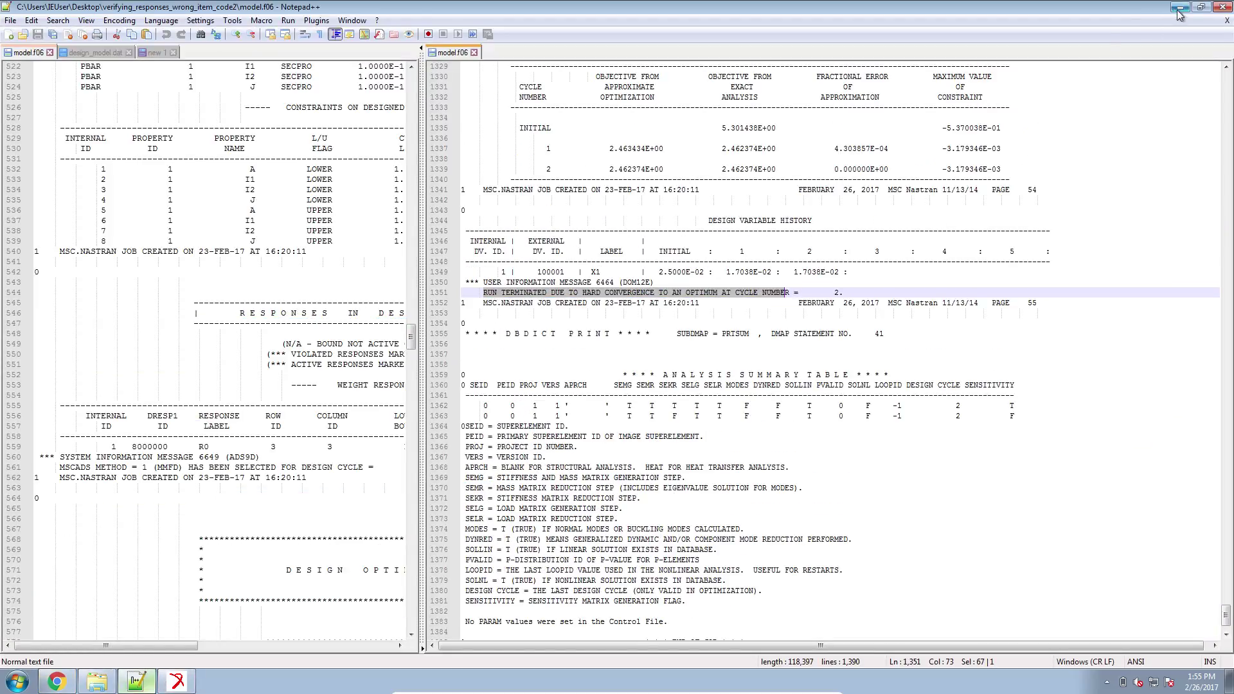
click(155, 52)
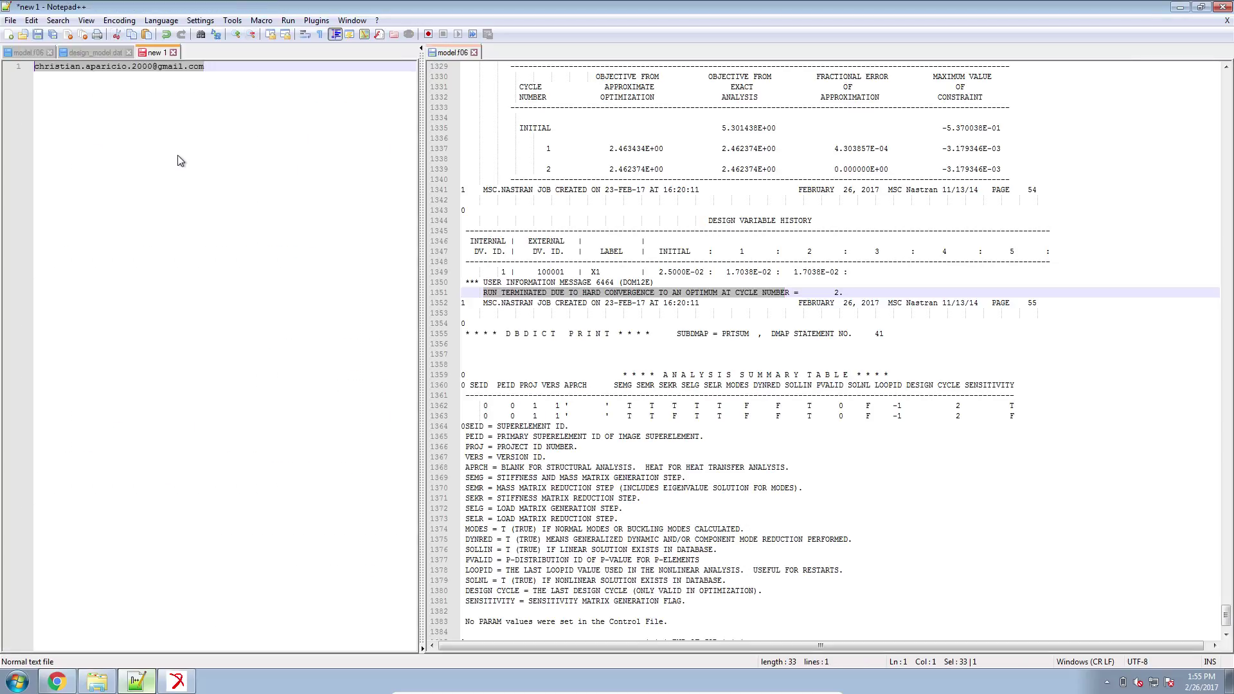
click(96, 52)
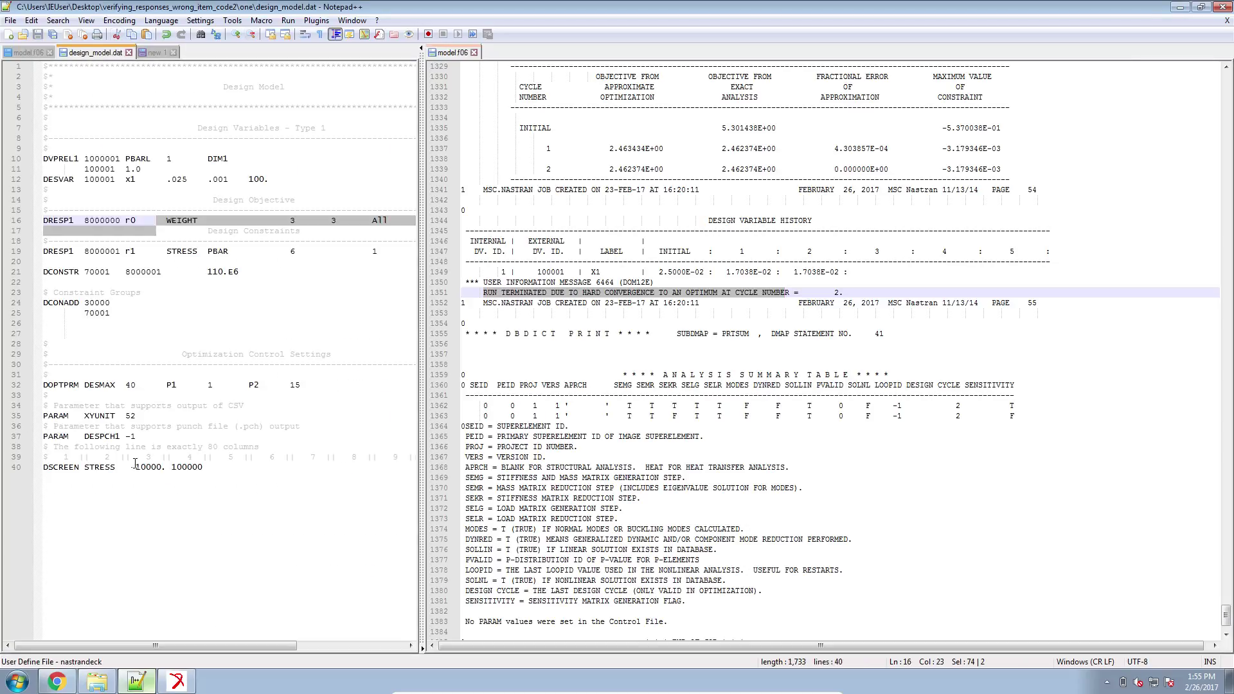
drag(212, 475, 41, 471)
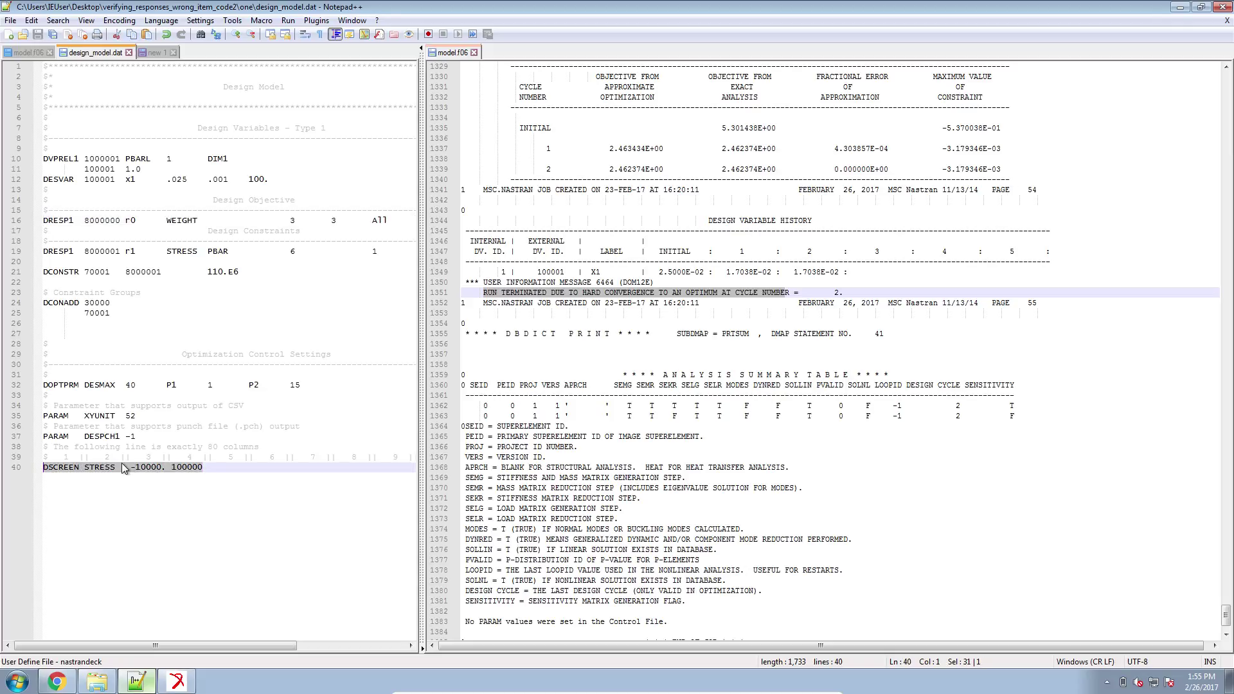
click(208, 468)
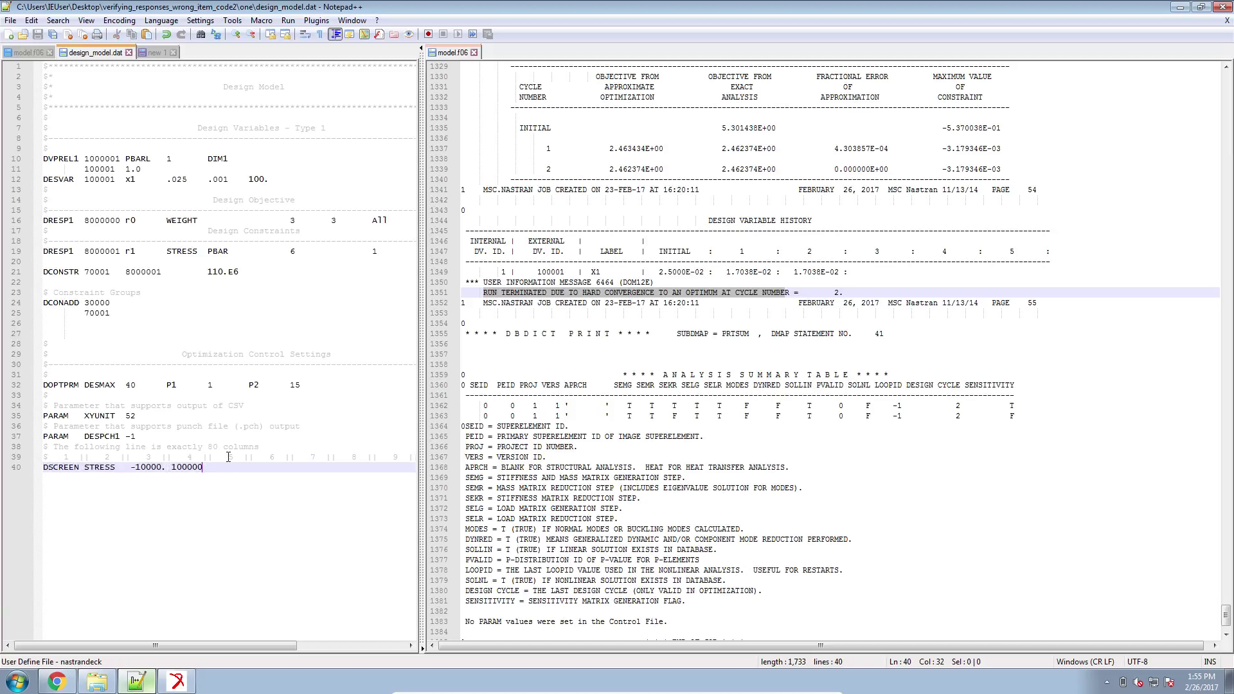
key(Return)
text(DS)
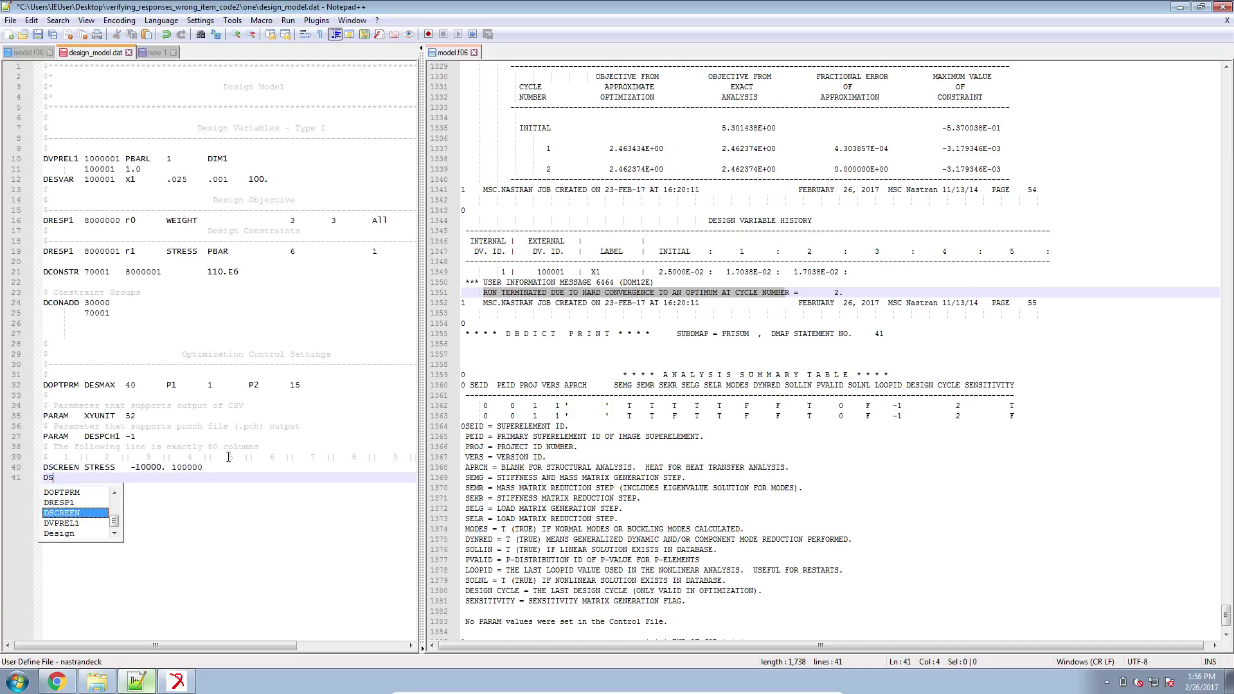
text(CREEE DISP )
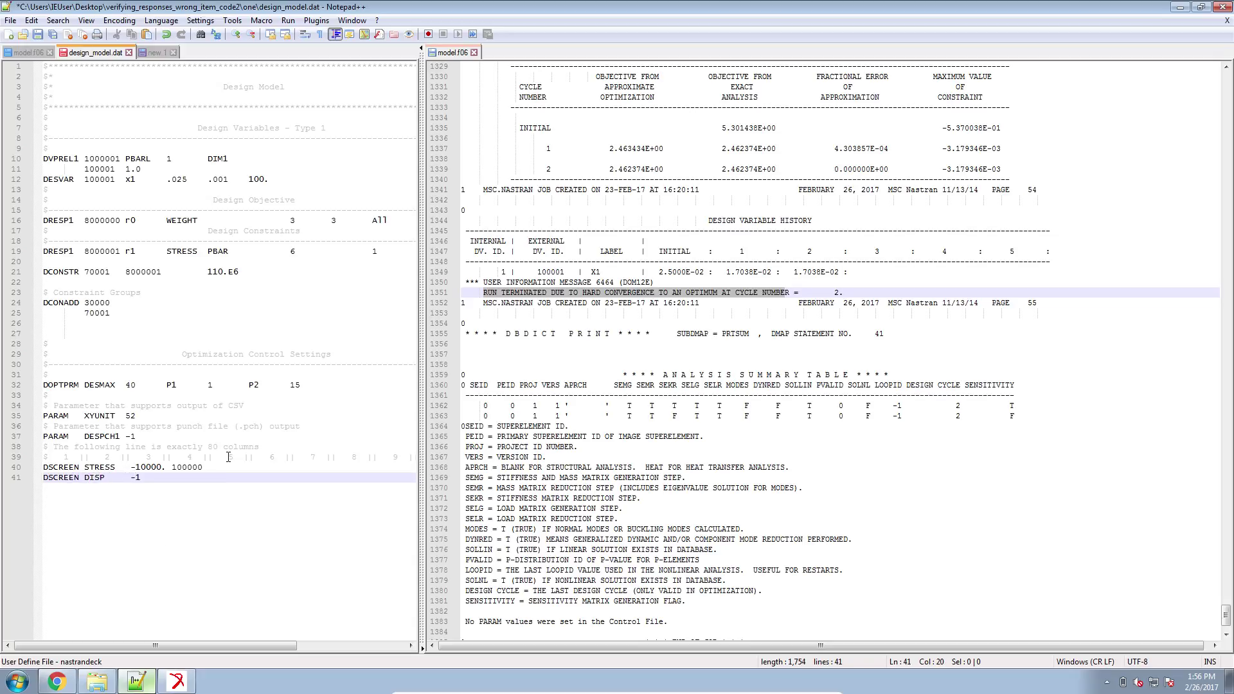
text(   -10000. 100000)
drag(1226, 616, 1230, 571)
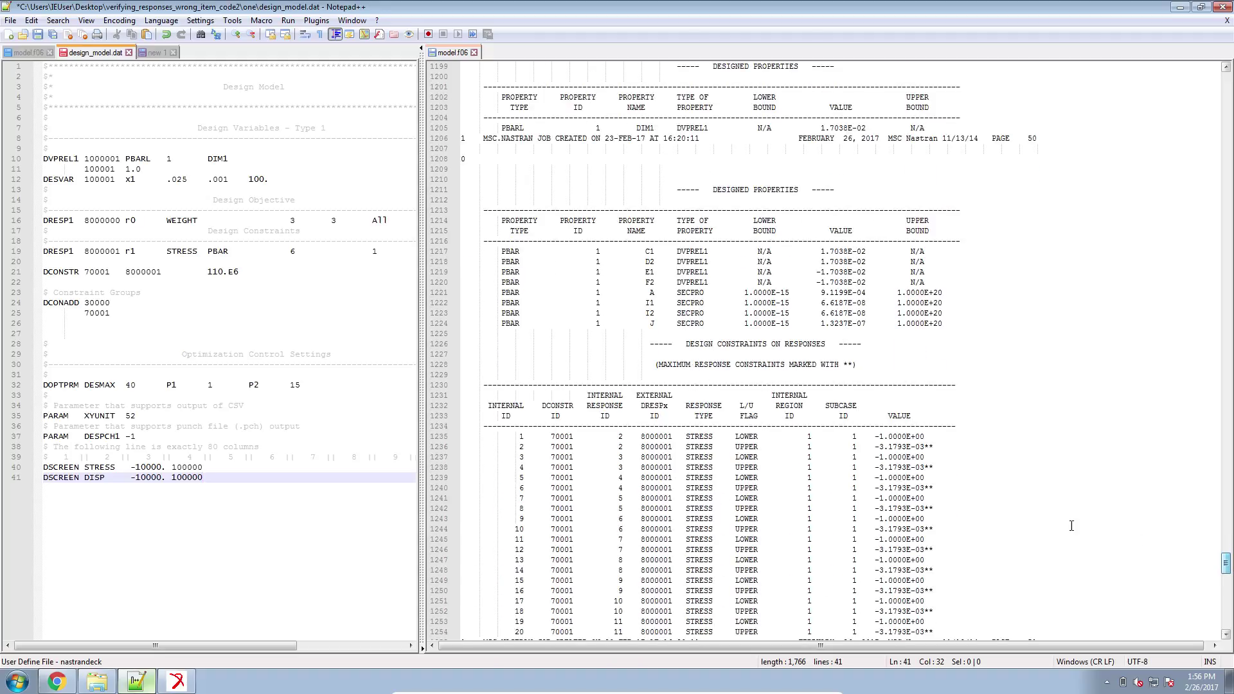
Block-select model.f06's constraint VALUE column down to line 1254, then bring up the new 1 note.
drag(683, 343, 826, 344)
scroll(910, 465, down, 2)
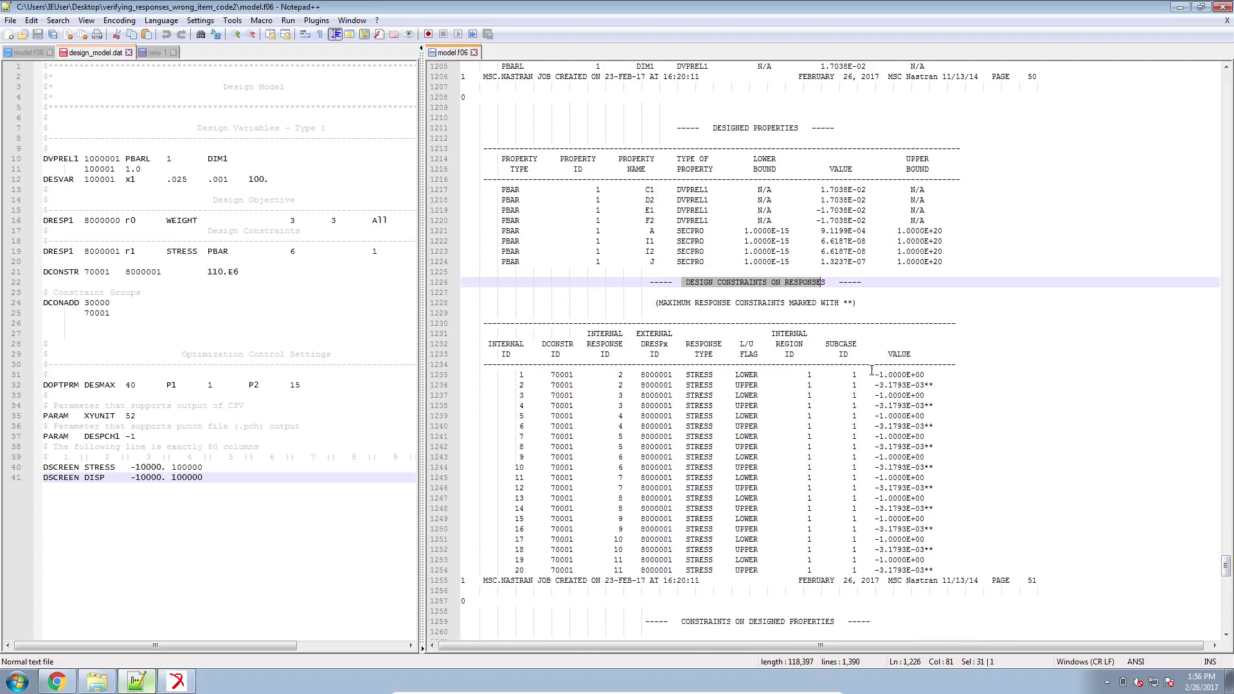
click(875, 374)
alt+drag(875, 374, 938, 545)
alt+drag(940, 564, 940, 572)
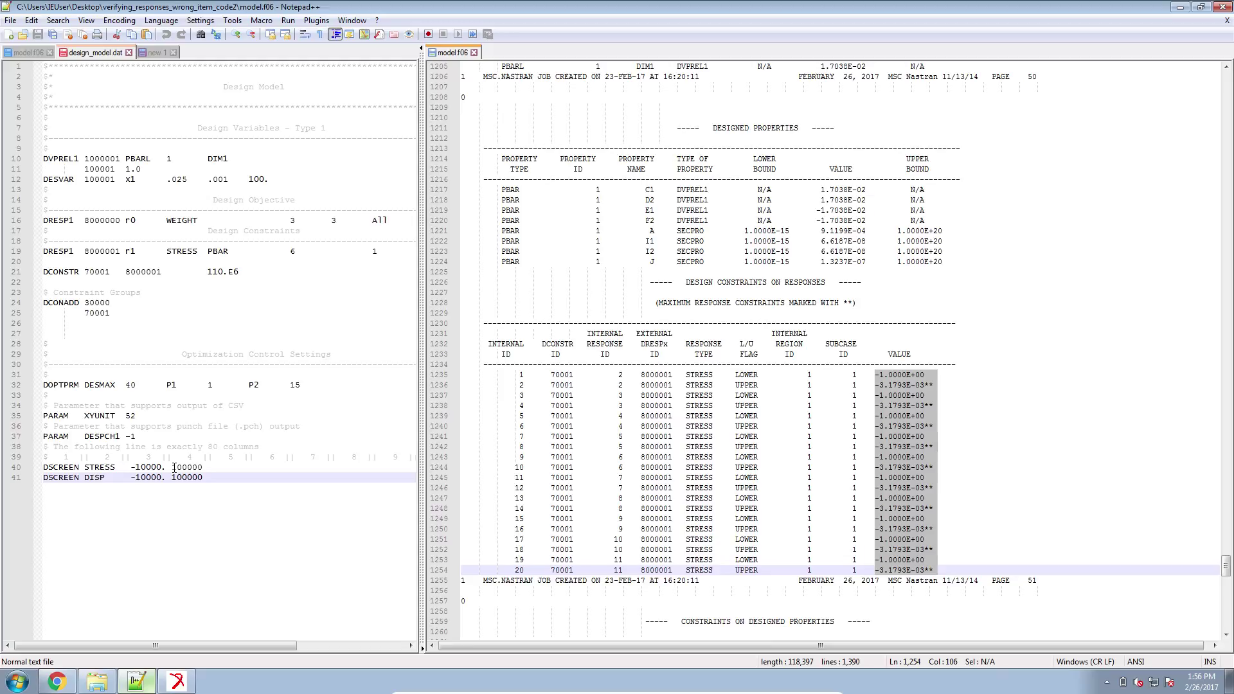
click(885, 471)
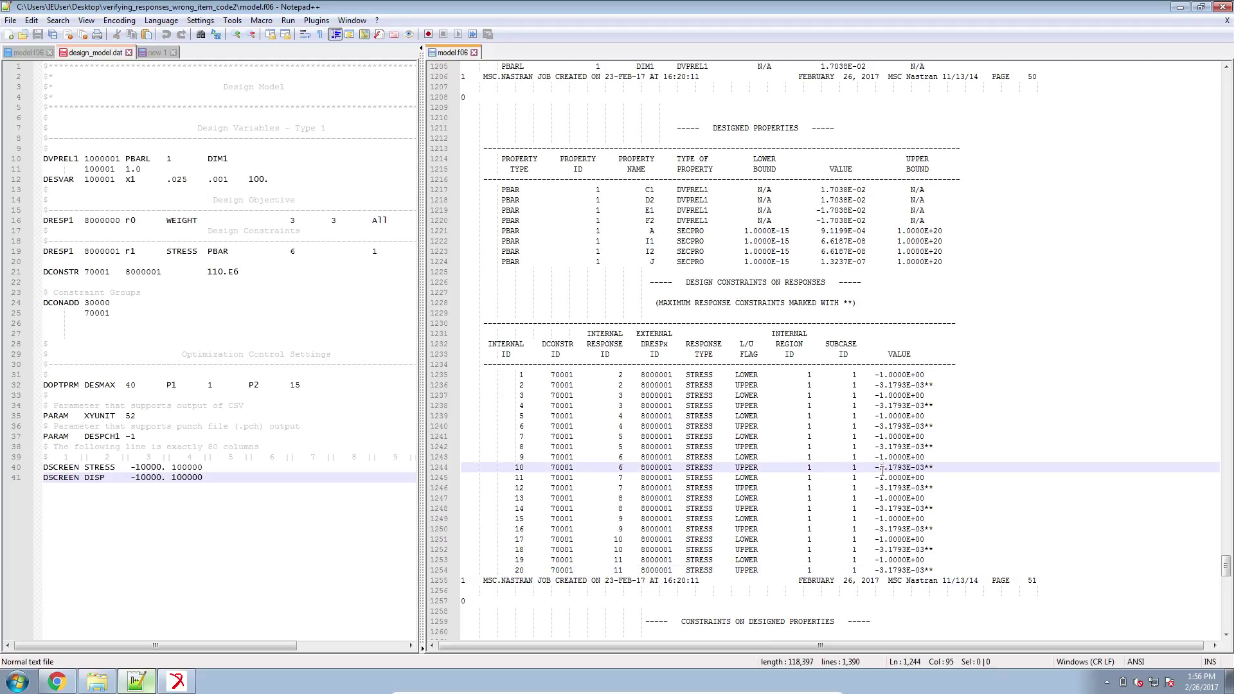
click(153, 53)
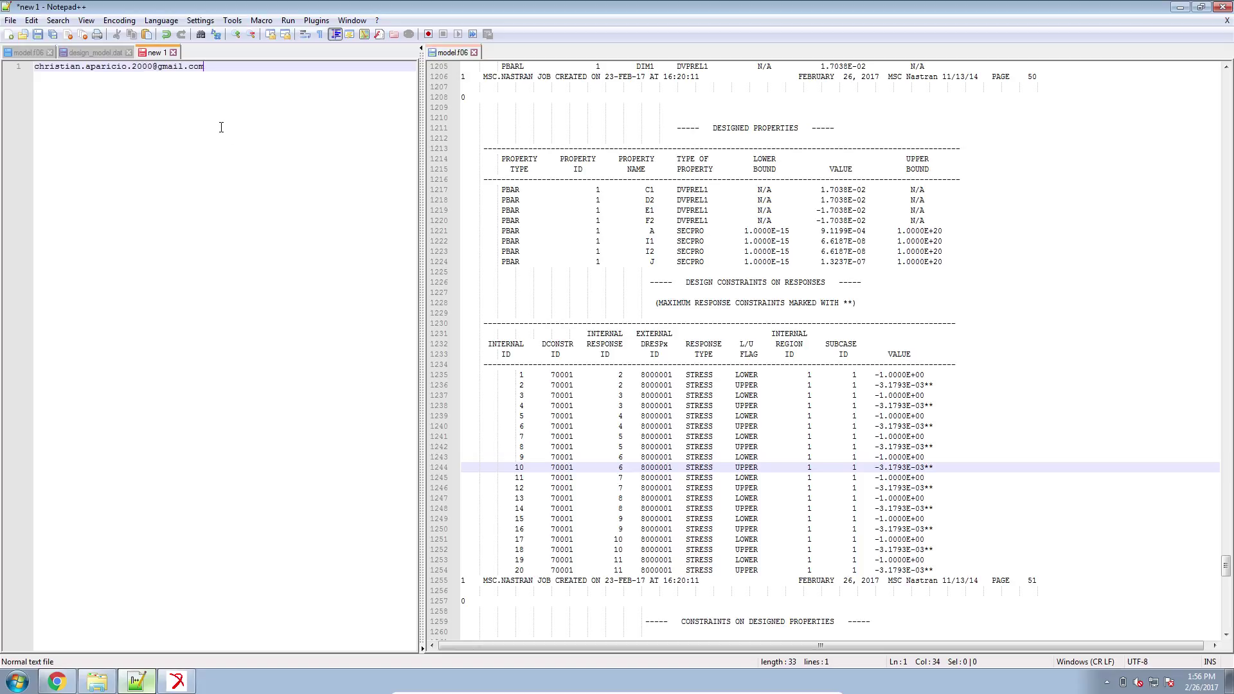
Widen the left pane and zoom in on the new 1 note's text.
drag(422, 190, 676, 270)
ctrl+scroll(503, 284, up, 7)
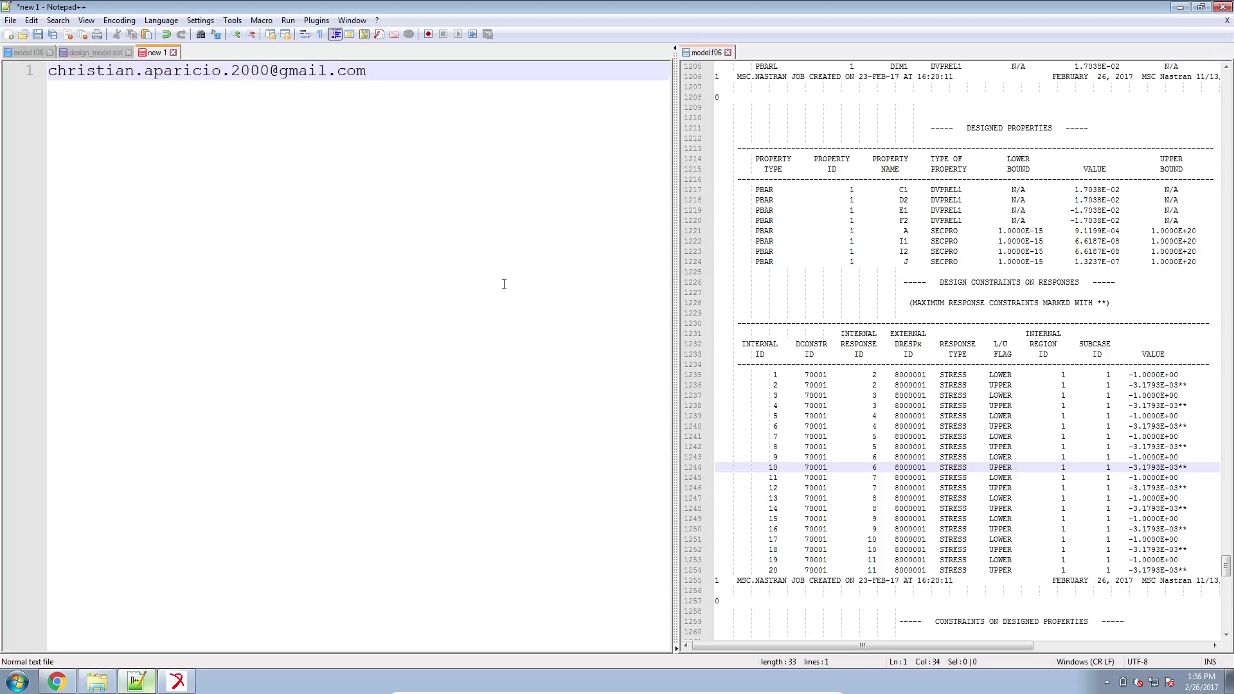